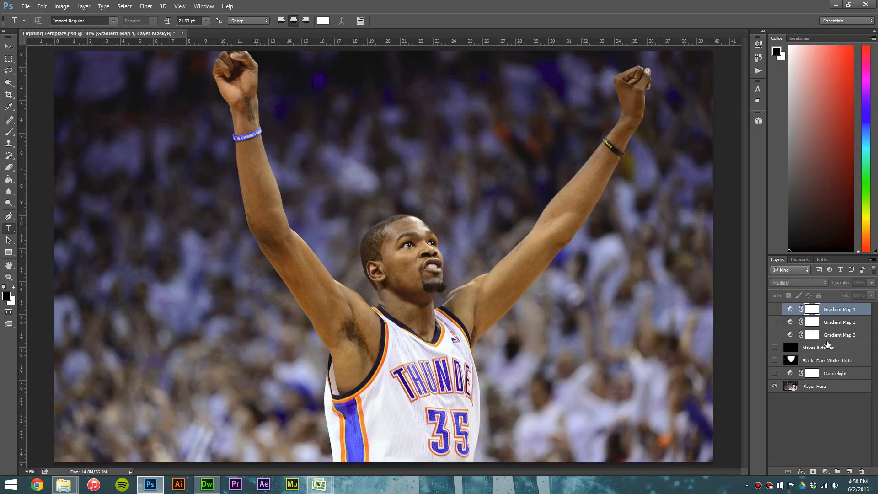
Select all layers from Player Here up to Gradient Map 1 and hide the Player Here layer
{"action": "left_click", "coordinate": [832, 374]}
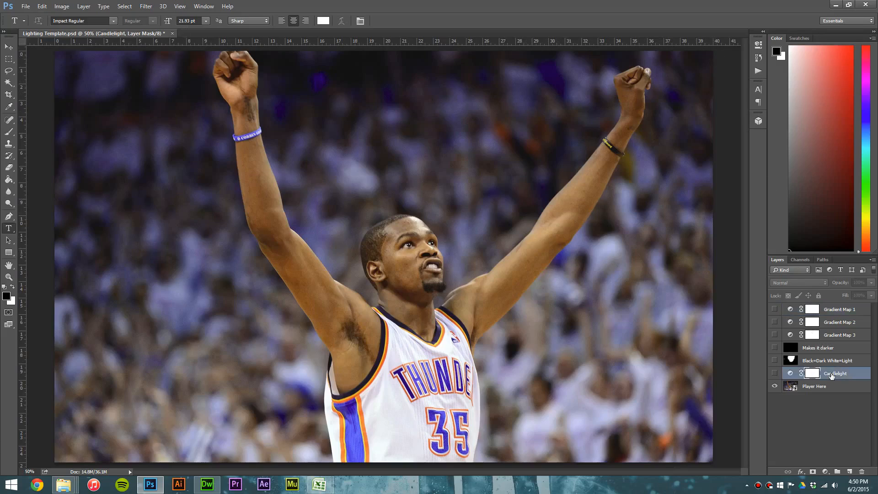
{"action": "left_click", "coordinate": [831, 349]}
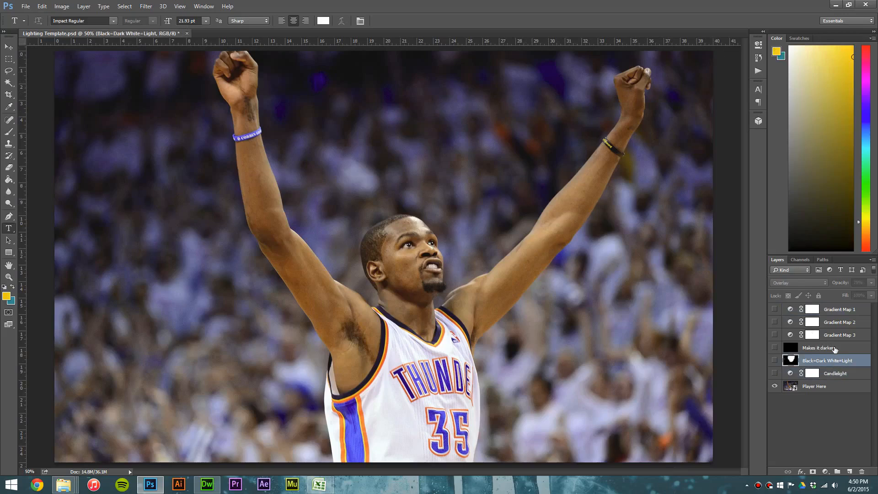
{"action": "left_click", "coordinate": [826, 388]}
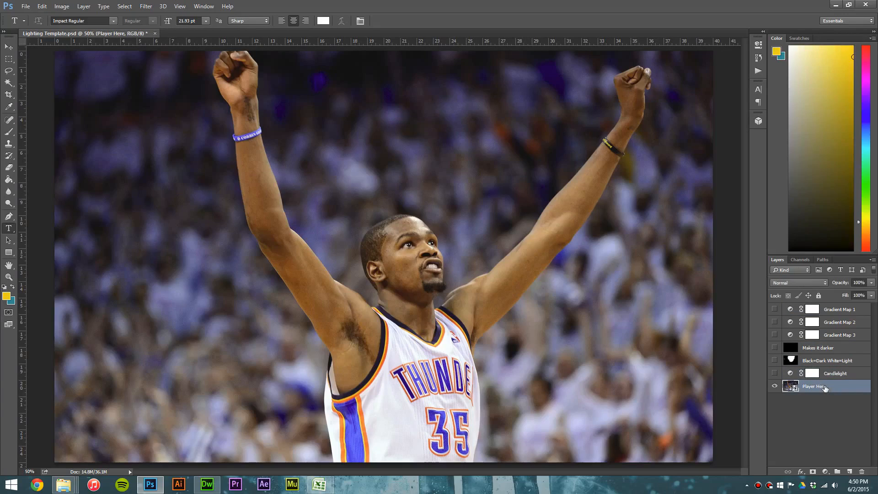
{"action": "left_click", "coordinate": [844, 312], "text": "shift"}
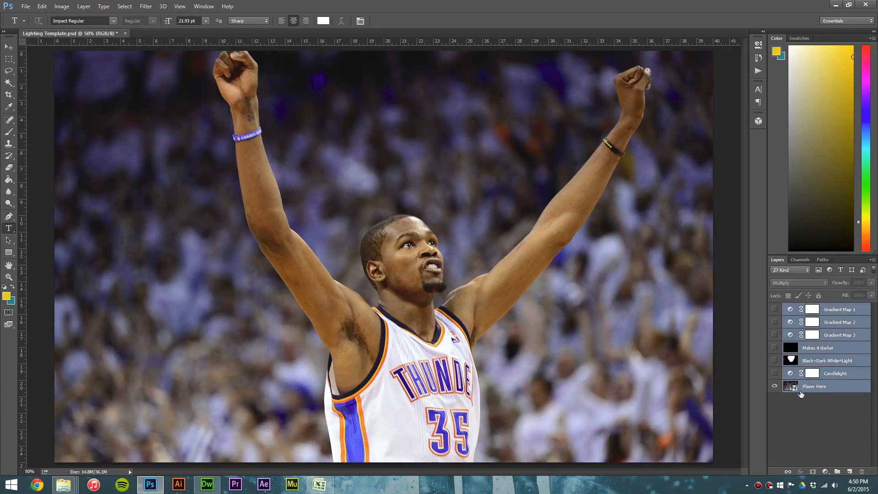
{"action": "left_click", "coordinate": [775, 387]}
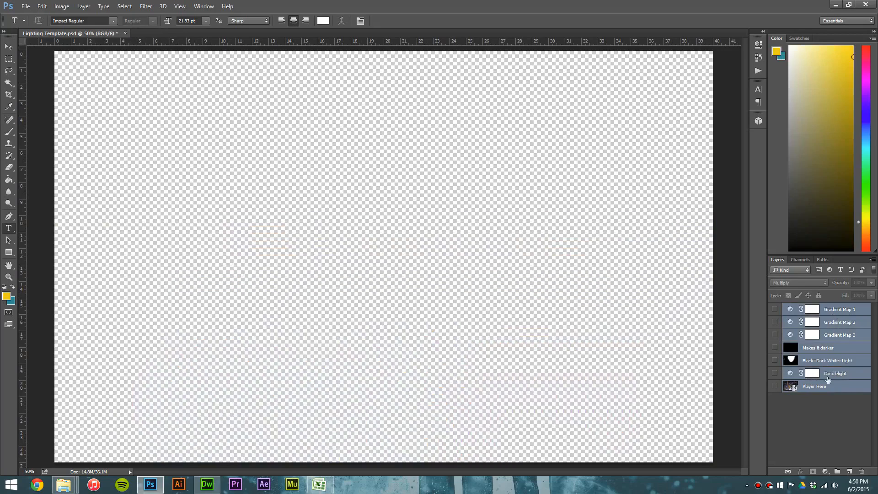
Group all layers from Player Here up to Gradient Map 1 and name the group Kevin Durant
{"action": "left_click", "coordinate": [848, 393]}
{"action": "left_click", "coordinate": [838, 311], "text": "shift"}
{"action": "left_click", "coordinate": [837, 472]}
{"action": "double_click", "coordinate": [812, 308]}
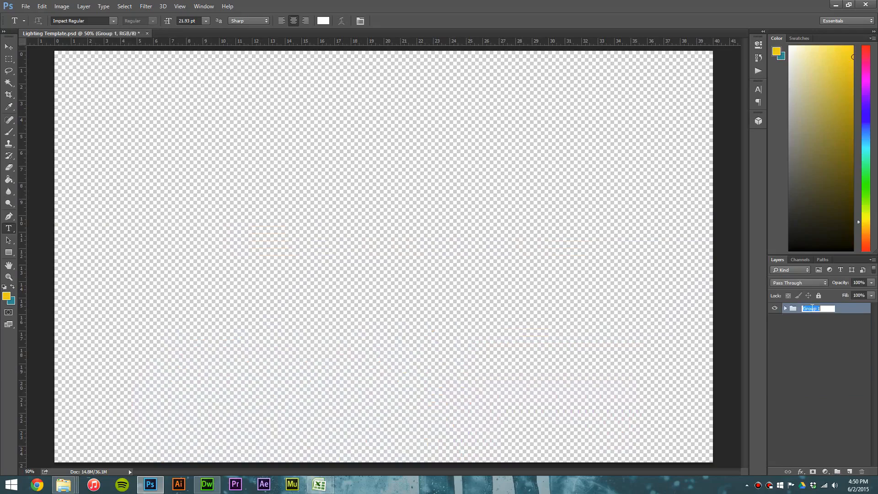
{"action": "type", "text": "Kevin Durant"}
{"action": "key", "text": "Return"}
Duplicate the Player Here layer to a spot outside and below the Kevin Durant group, and collapse the group
{"action": "left_click", "coordinate": [787, 309]}
{"action": "left_click", "coordinate": [824, 396]}
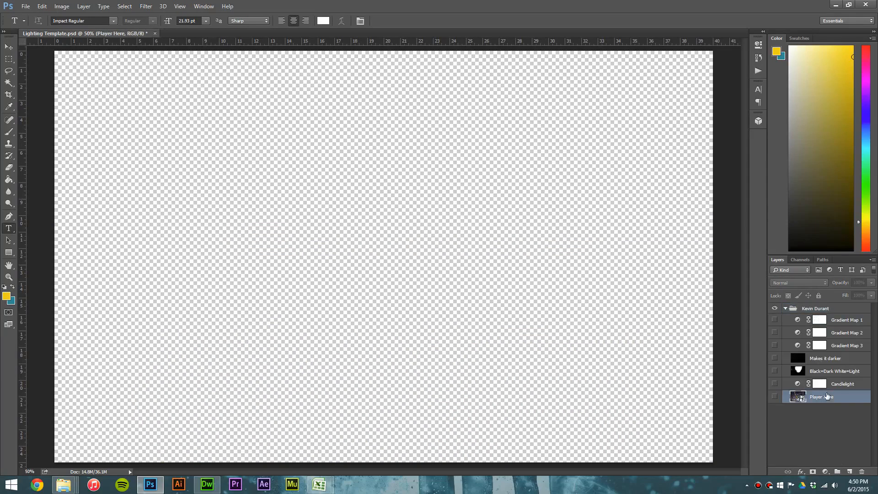
{"action": "left_click_drag", "start_coordinate": [822, 402], "coordinate": [798, 416]}
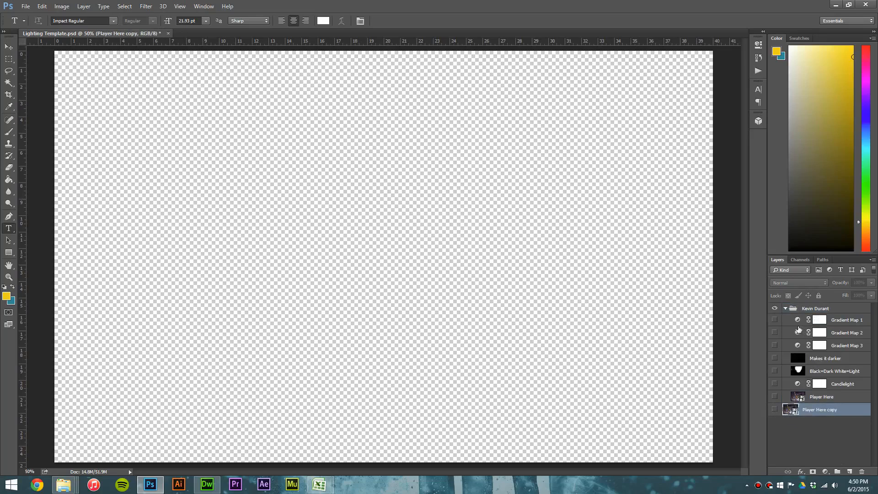
{"action": "left_click", "coordinate": [787, 309]}
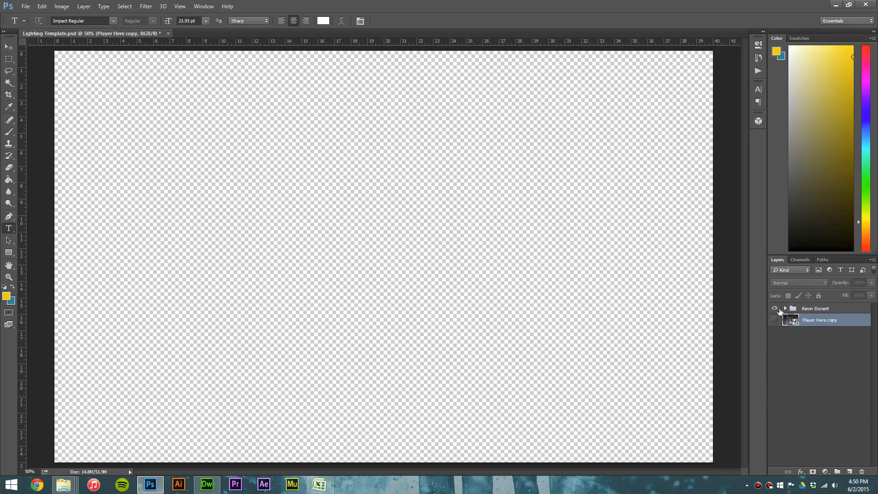
Hide the Kevin Durant group and show the Player Here copy layer beneath it
{"action": "left_click", "coordinate": [776, 309]}
{"action": "left_click", "coordinate": [776, 320]}
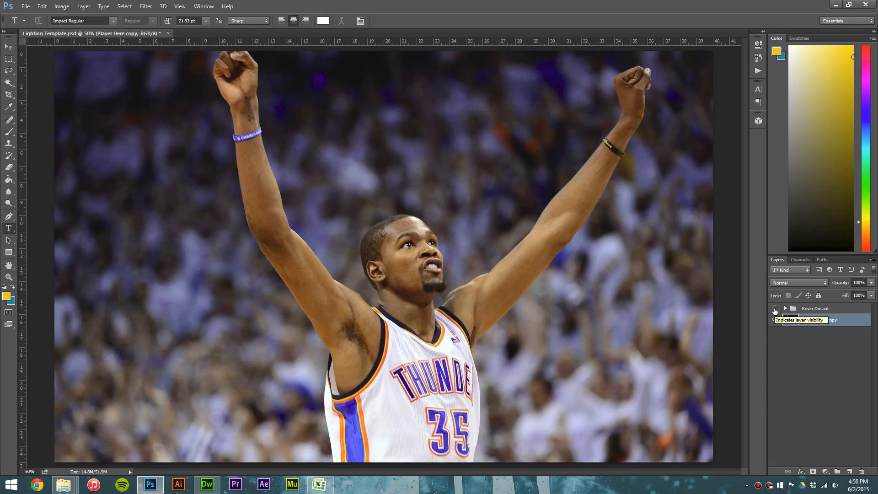
{"action": "left_click", "coordinate": [775, 309]}
{"action": "left_click", "coordinate": [775, 309]}
Show the layers inside the Kevin Durant group, from Player Here up through Candlelight, Black=Dark White=Light, Makes it darker and the gradient maps
{"action": "left_click", "coordinate": [785, 308]}
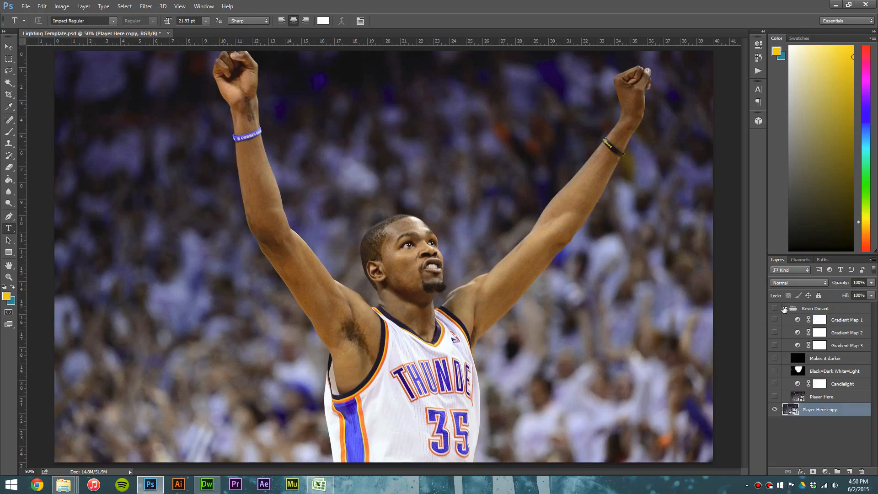
{"action": "left_click", "coordinate": [774, 396]}
{"action": "left_click", "coordinate": [774, 384]}
{"action": "left_click", "coordinate": [775, 371]}
{"action": "left_click", "coordinate": [775, 358]}
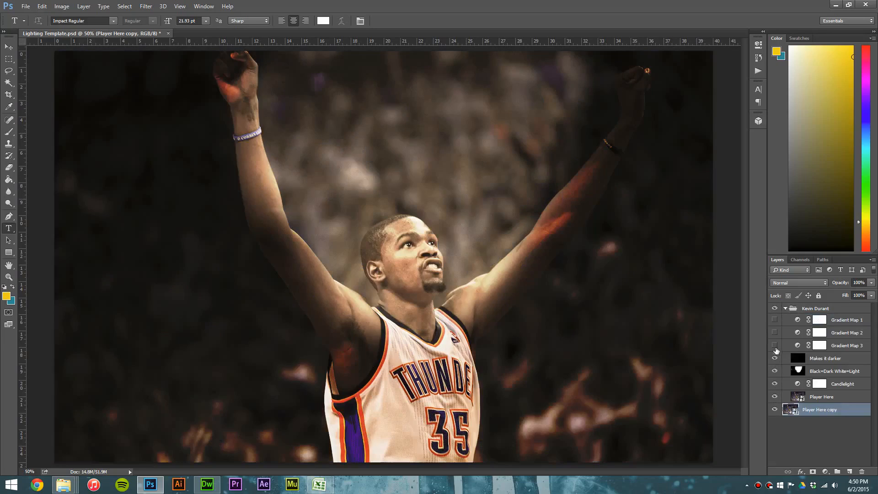
Compare the original photo with the lighting effect by toggling the collapsed Kevin Durant group's visibility, leaving the group shown
{"action": "left_click", "coordinate": [775, 308]}
{"action": "left_click", "coordinate": [785, 308]}
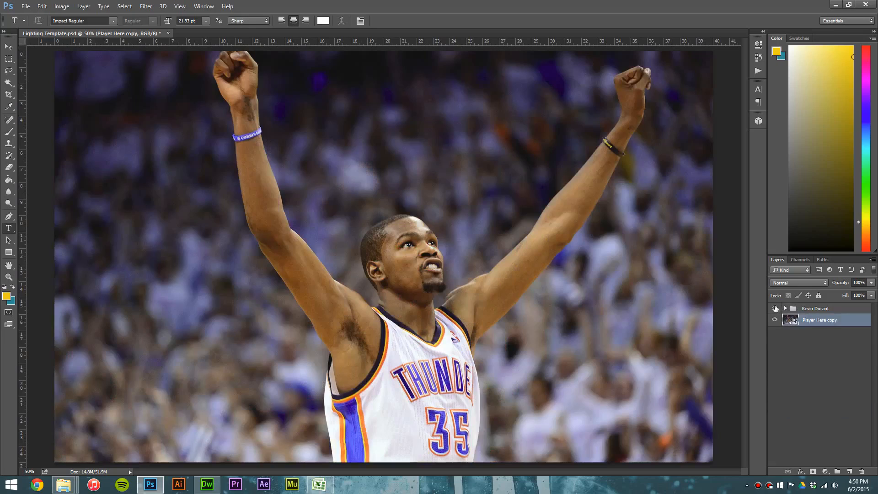
{"action": "left_click", "coordinate": [775, 308]}
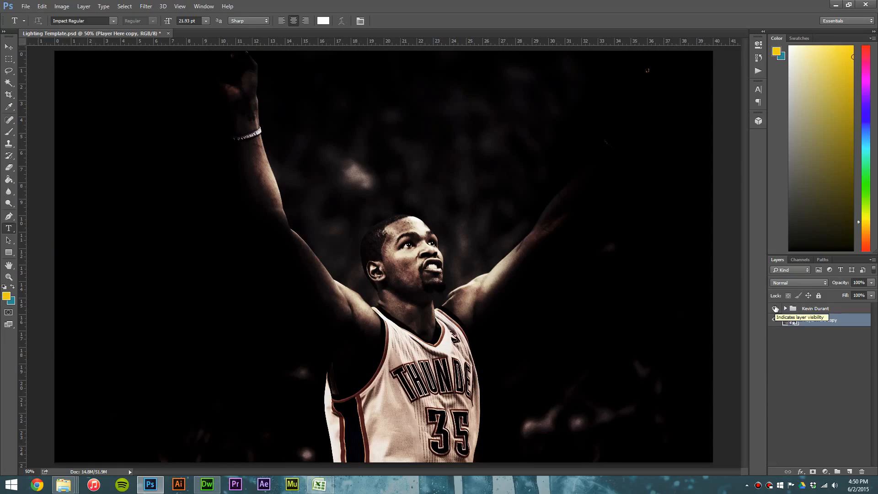
{"action": "left_click", "coordinate": [775, 309]}
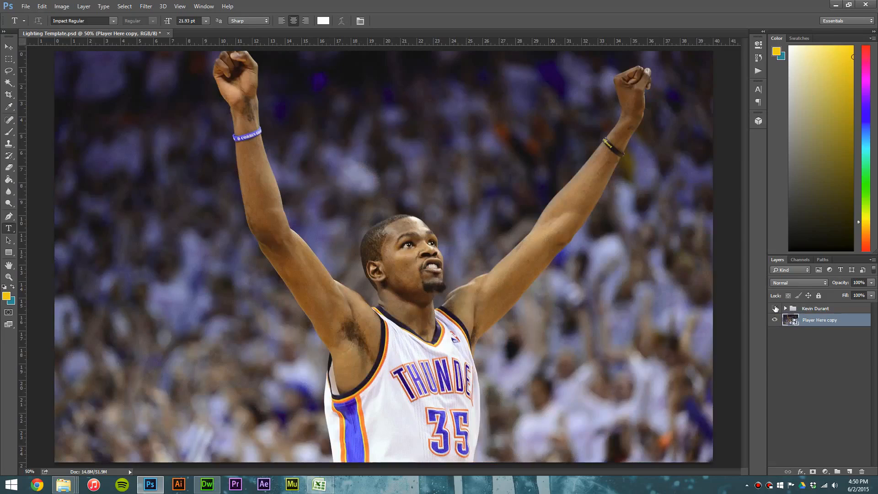
{"action": "left_click", "coordinate": [776, 308]}
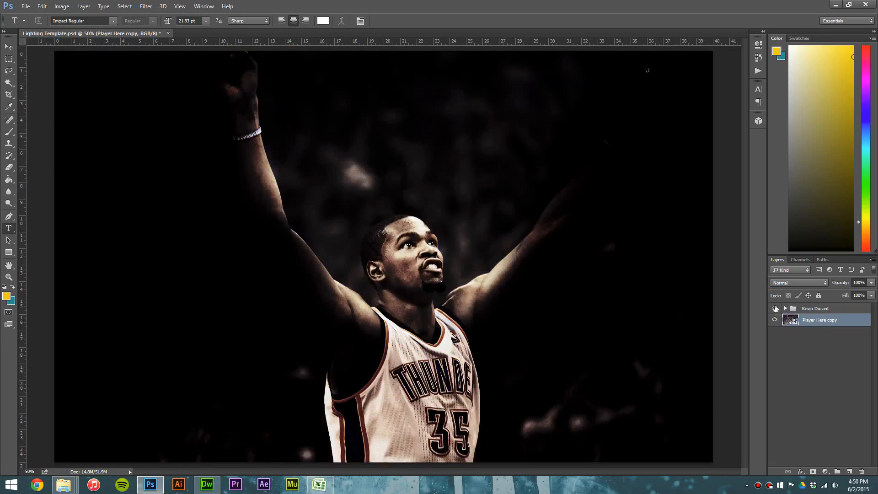
{"action": "left_click", "coordinate": [775, 308]}
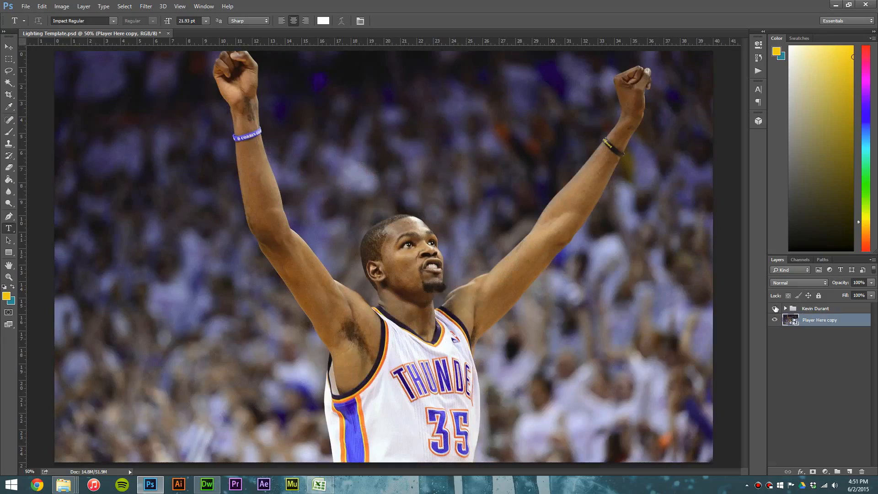
{"action": "left_click", "coordinate": [776, 309]}
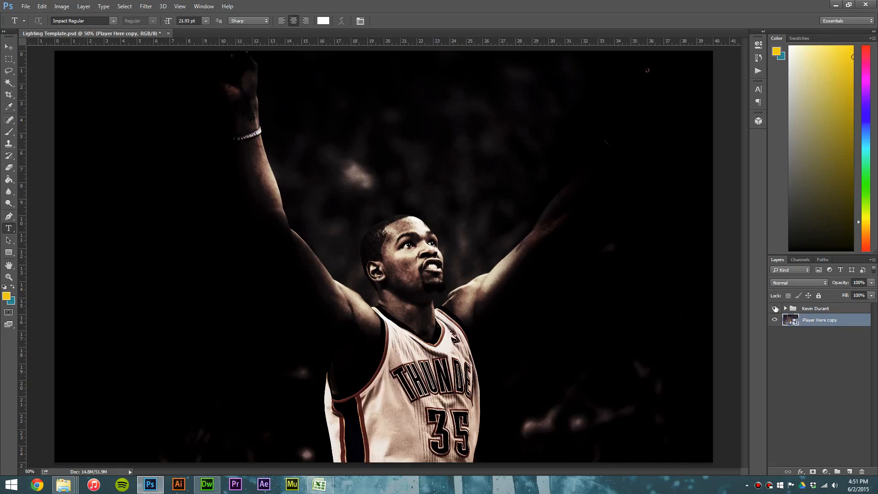
{"action": "left_click", "coordinate": [776, 309]}
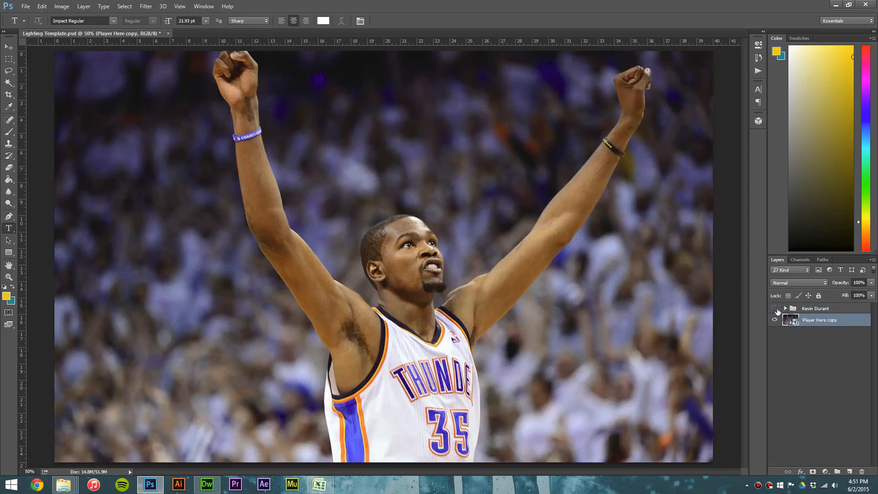
{"action": "left_click", "coordinate": [775, 309]}
Examine what the Candlelight adjustment layer contributes by switching it off and on inside the expanded group
{"action": "left_click", "coordinate": [786, 308]}
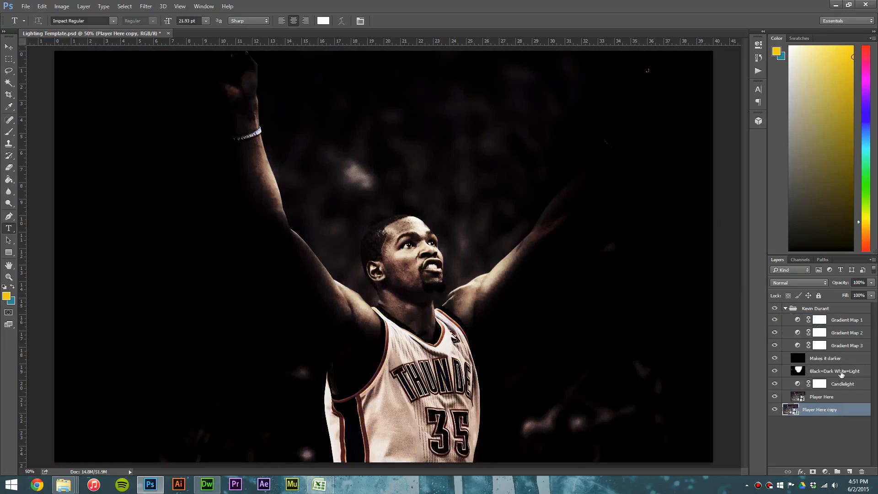
{"action": "left_click", "coordinate": [845, 385]}
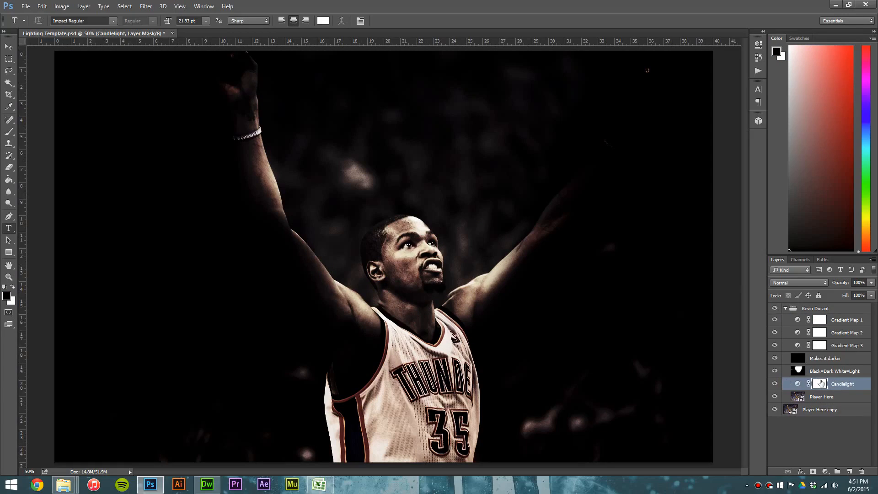
{"action": "left_click", "coordinate": [775, 384]}
{"action": "left_click", "coordinate": [775, 385]}
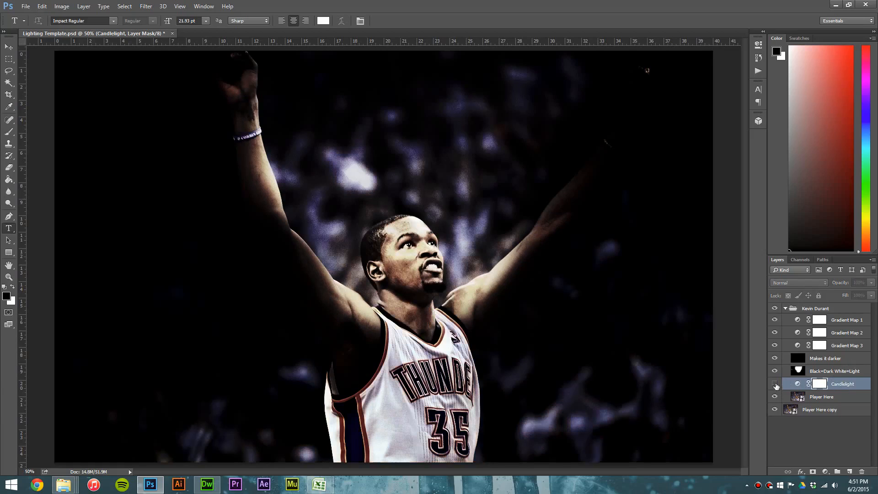
{"action": "left_click", "coordinate": [775, 385]}
{"action": "left_click", "coordinate": [775, 384]}
{"action": "left_click", "coordinate": [775, 384]}
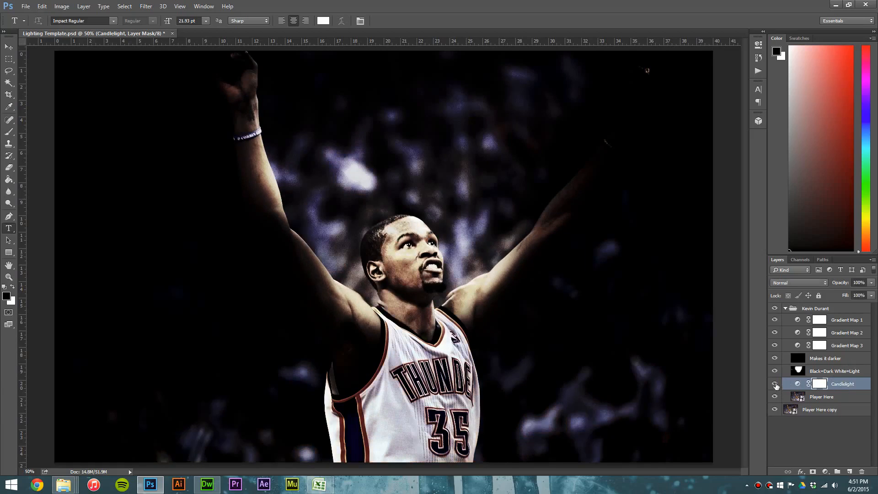
{"action": "left_click", "coordinate": [775, 385]}
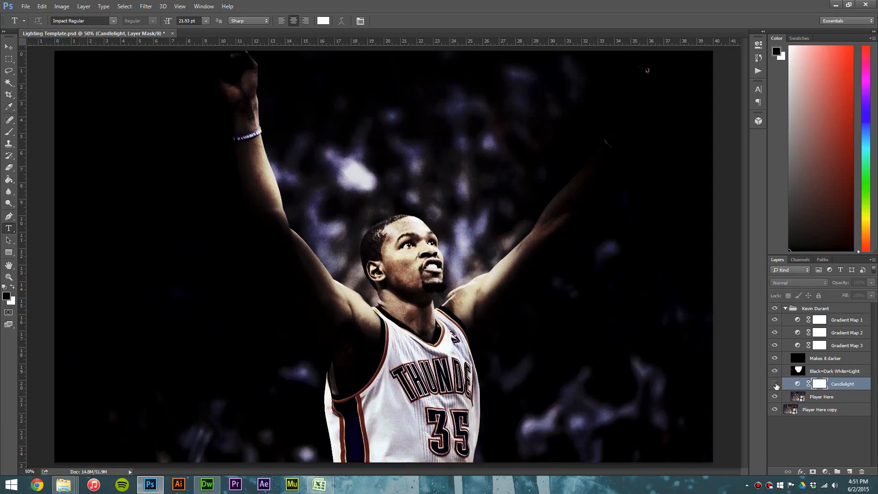
{"action": "left_click", "coordinate": [775, 384]}
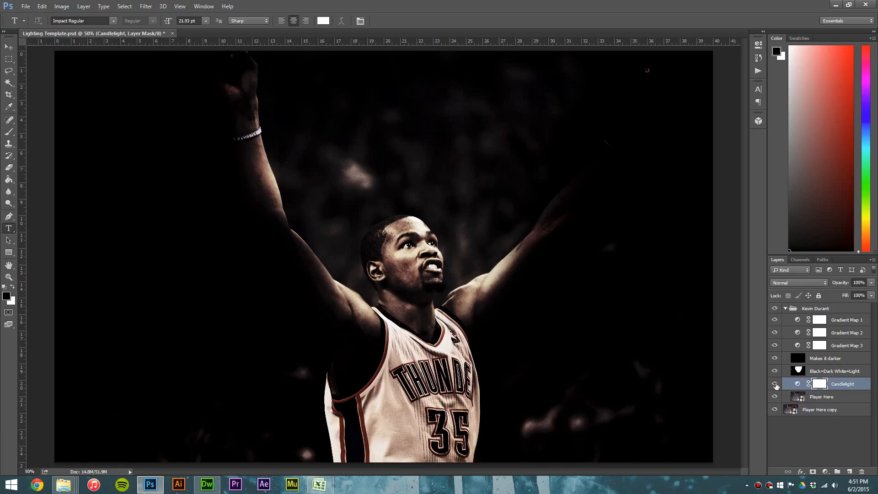
{"action": "left_click", "coordinate": [775, 385]}
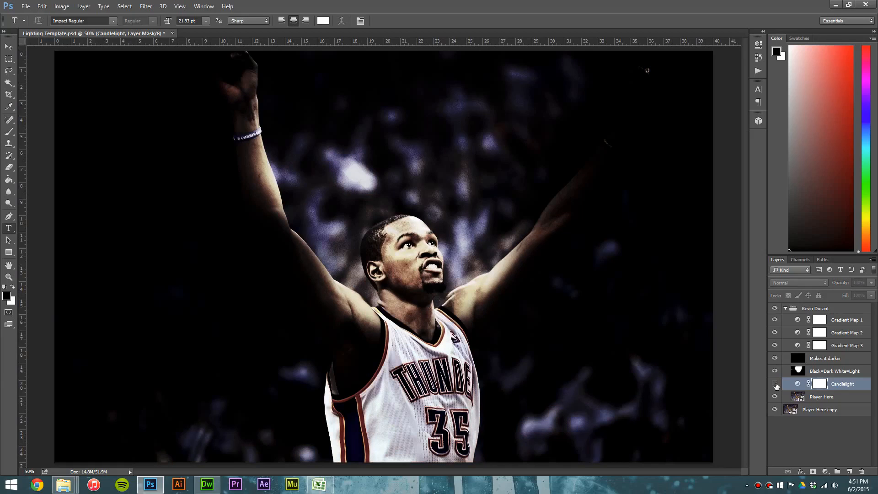
{"action": "left_click", "coordinate": [776, 385]}
Review the available adjustment layer types and check the image again with and without the Candlelight layer
{"action": "left_click", "coordinate": [146, 6]}
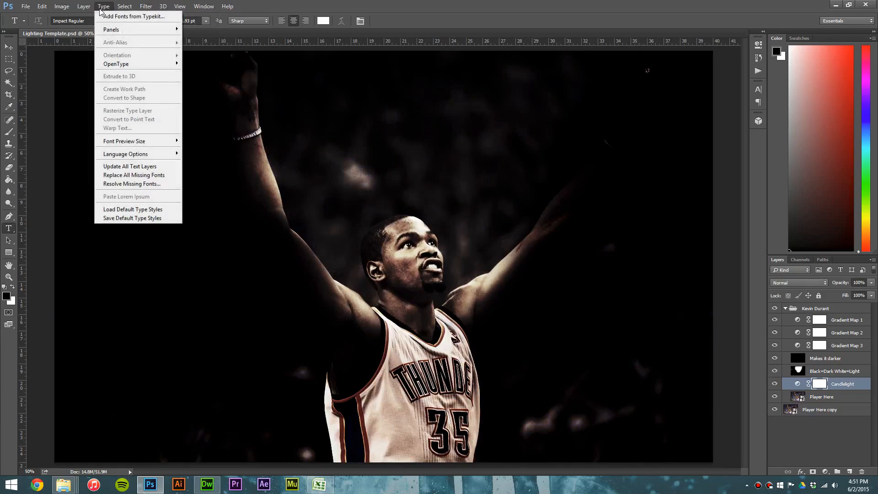
{"action": "mouse_move", "coordinate": [84, 6]}
{"action": "mouse_move", "coordinate": [114, 94]}
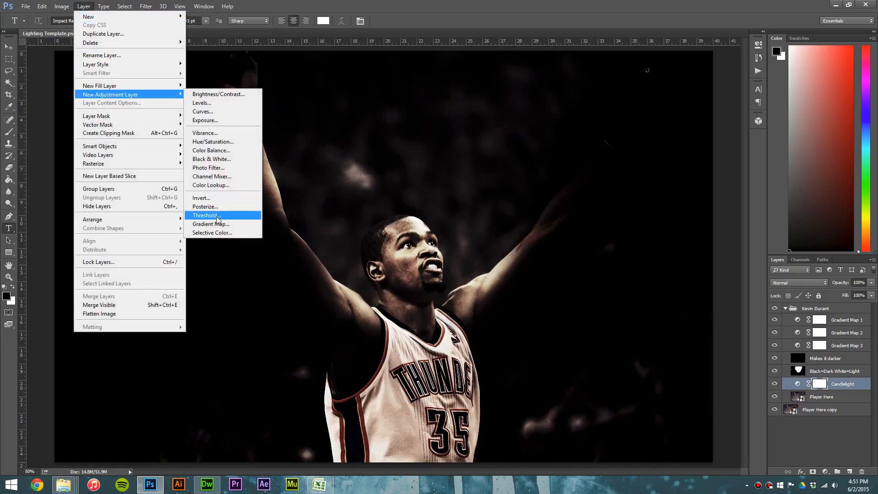
{"action": "left_click", "coordinate": [83, 5]}
{"action": "left_click", "coordinate": [838, 384]}
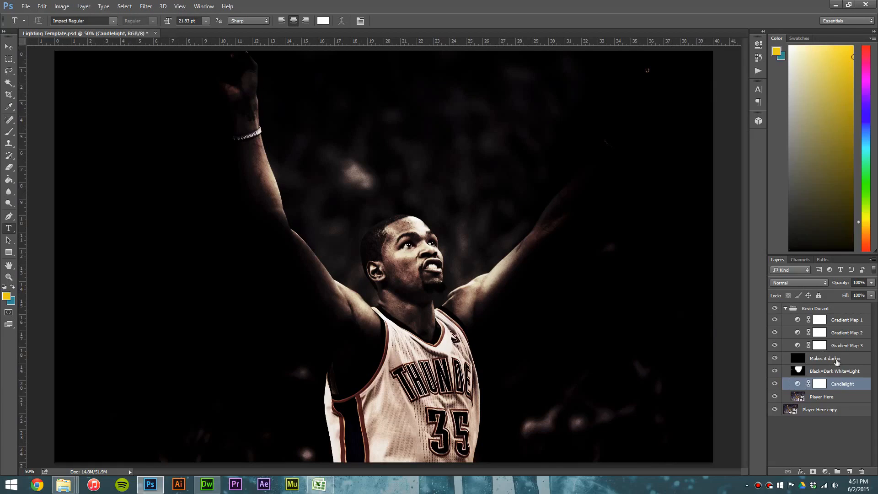
{"action": "left_click", "coordinate": [775, 384]}
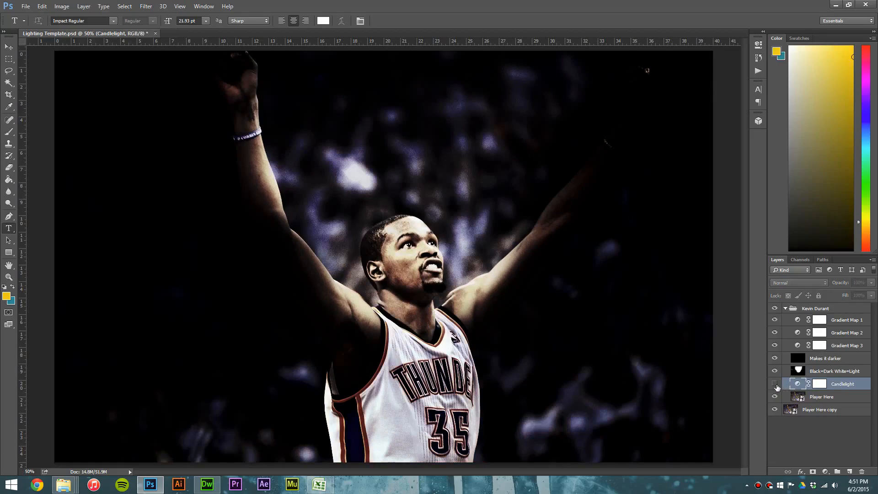
{"action": "left_click", "coordinate": [775, 385]}
Examine what the Black=Dark White=Light layer contributes by selecting it and repeatedly switching its visibility off and on
{"action": "left_click", "coordinate": [775, 371]}
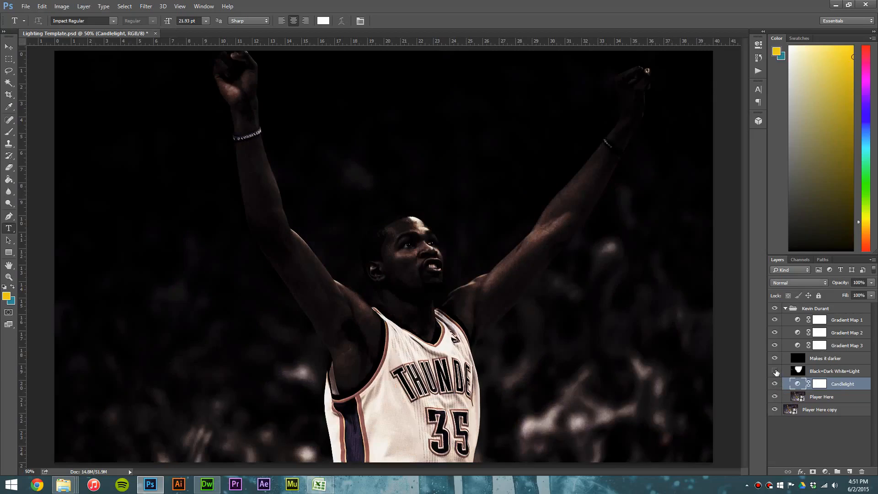
{"action": "left_click", "coordinate": [775, 371]}
{"action": "left_click", "coordinate": [775, 371]}
{"action": "left_click", "coordinate": [819, 371]}
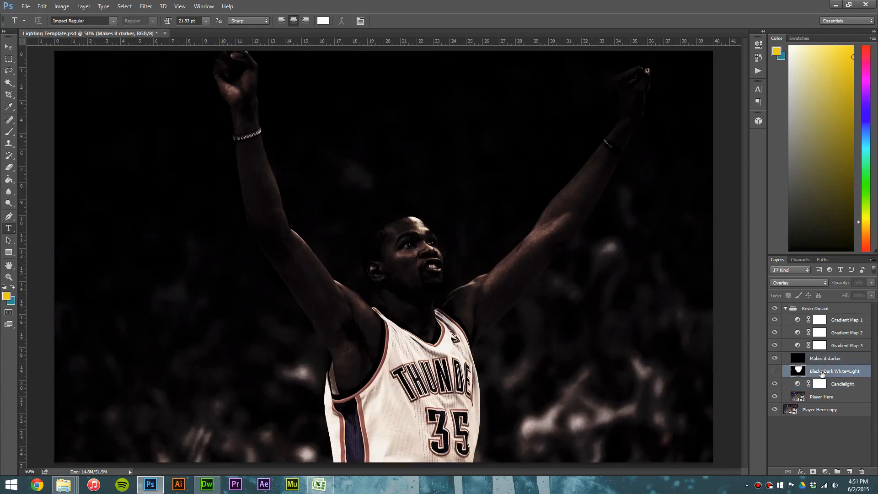
{"action": "left_click", "coordinate": [776, 371]}
{"action": "left_click", "coordinate": [775, 372]}
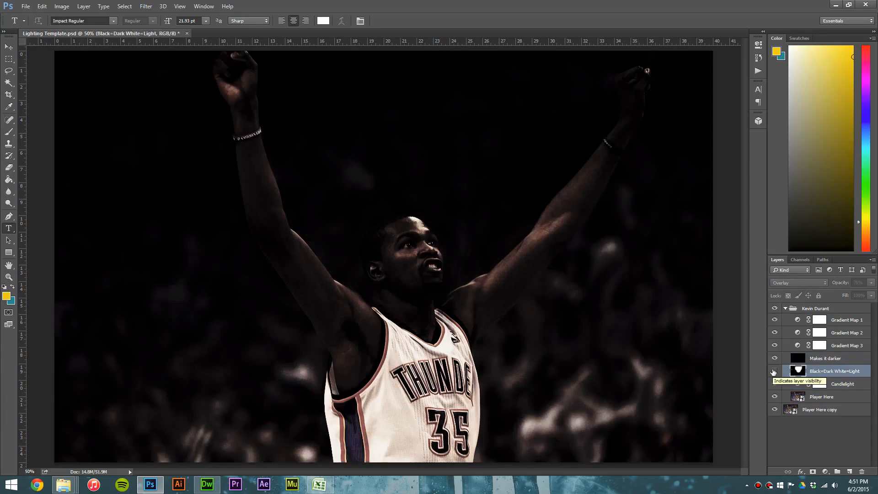
{"action": "left_click", "coordinate": [775, 372]}
{"action": "left_click", "coordinate": [775, 372]}
{"action": "left_click", "coordinate": [775, 372]}
{"action": "left_click", "coordinate": [775, 371]}
{"action": "left_click", "coordinate": [775, 371]}
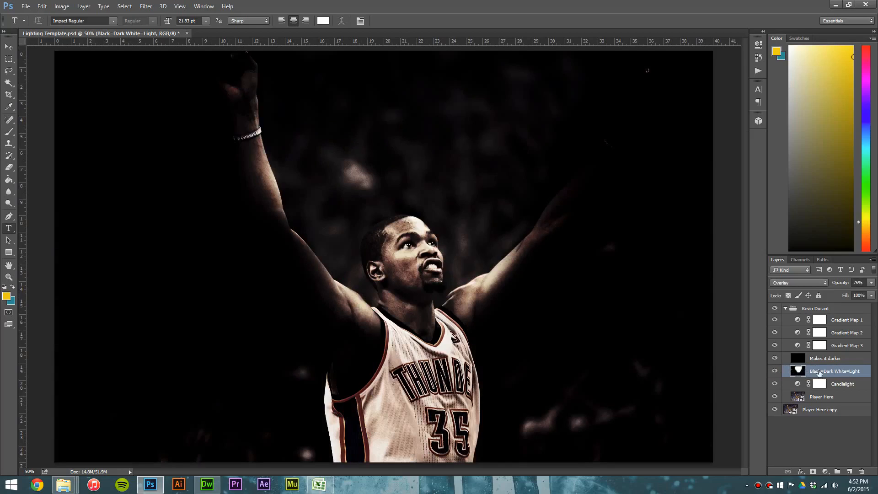
{"action": "left_click", "coordinate": [775, 371]}
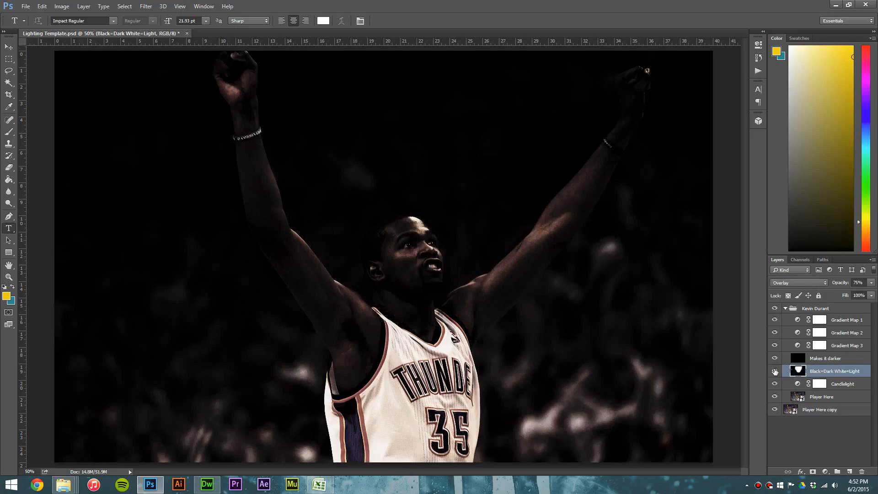
{"action": "left_click", "coordinate": [775, 372]}
{"action": "left_click", "coordinate": [775, 371]}
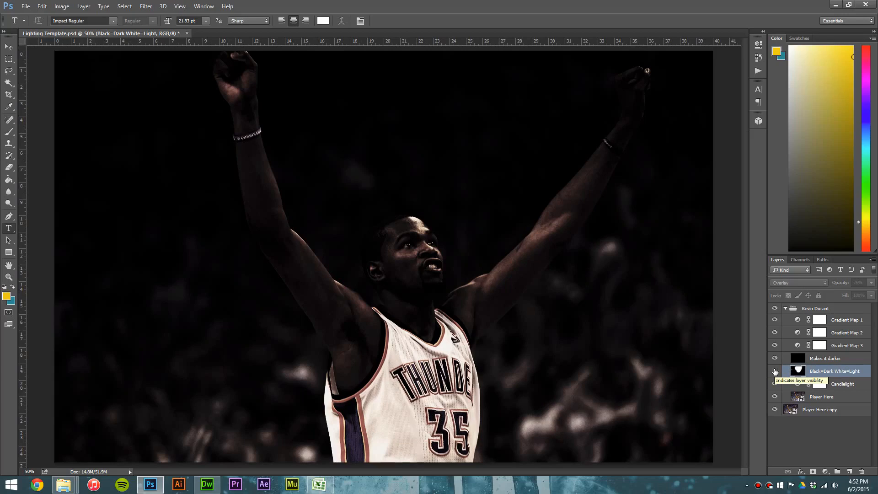
{"action": "left_click", "coordinate": [775, 371]}
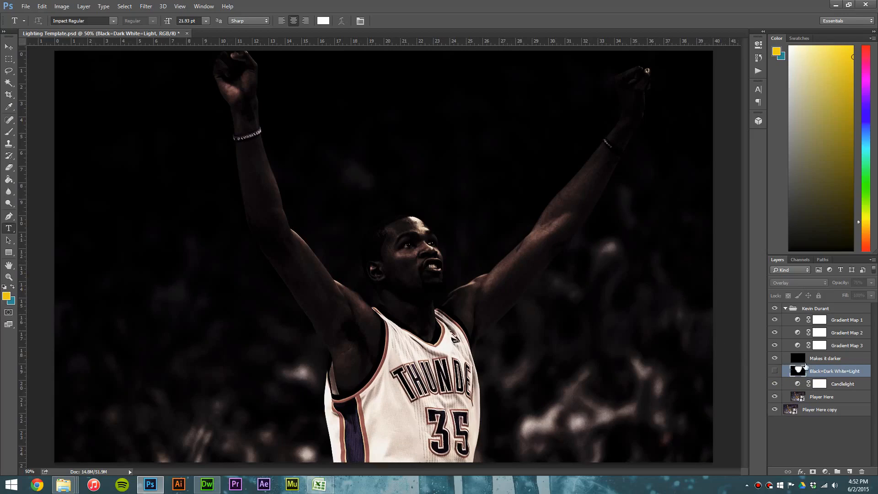
Activate the Brush tool with the default black and white colors and show the Black=Dark White=Light layer
{"action": "left_click", "coordinate": [8, 136]}
{"action": "left_click", "coordinate": [4, 286]}
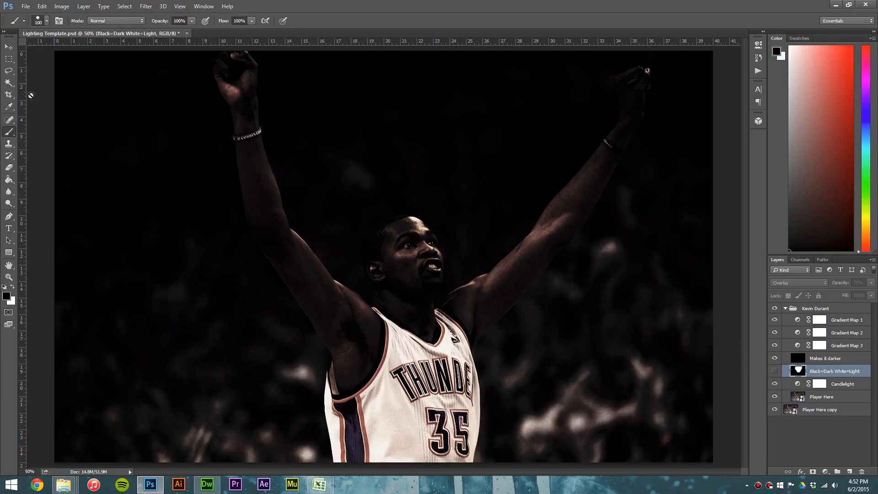
{"action": "left_click", "coordinate": [776, 371]}
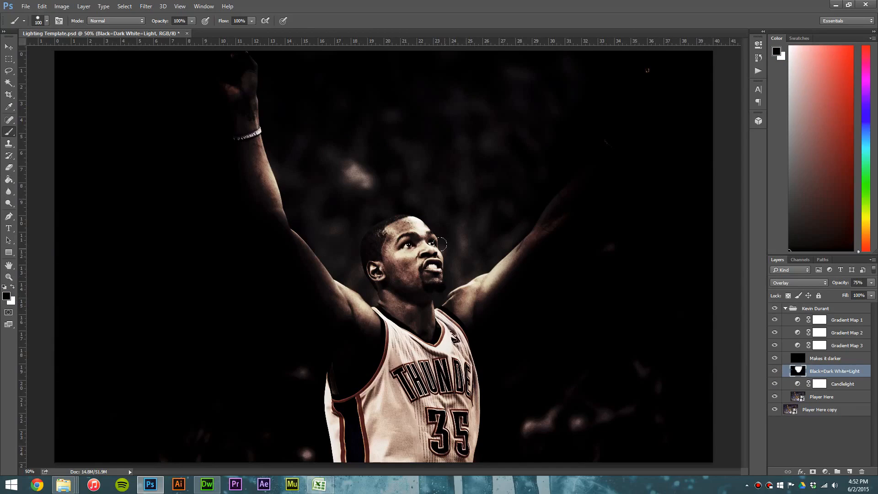
Try darkening the player's face with black brush strokes on the Black=Dark White=Light layer, and undo the painting
{"action": "mouse_move", "coordinate": [403, 211]}
{"action": "left_mouse_down"}
{"action": "mouse_move", "coordinate": [412, 284]}
{"action": "mouse_move", "coordinate": [471, 256]}
{"action": "mouse_move", "coordinate": [435, 266]}
{"action": "left_mouse_up"}
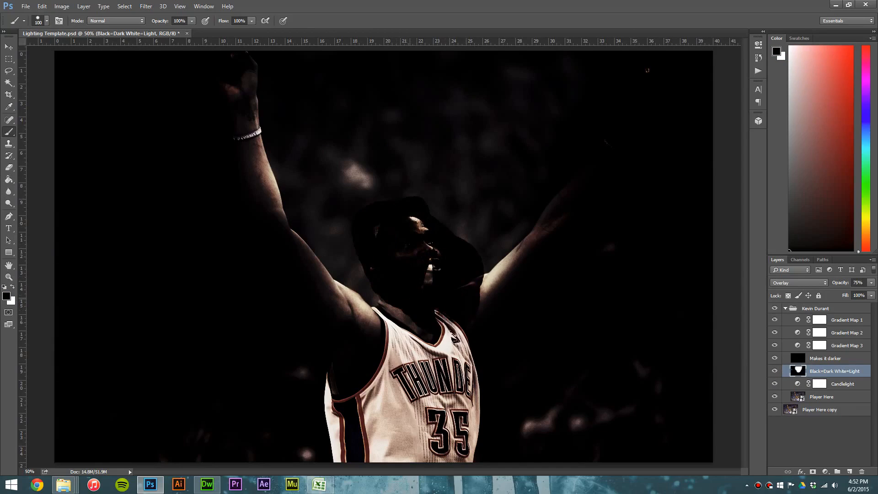
{"action": "mouse_move", "coordinate": [410, 299]}
{"action": "left_mouse_down"}
{"action": "mouse_move", "coordinate": [425, 277]}
{"action": "mouse_move", "coordinate": [389, 318]}
{"action": "mouse_move", "coordinate": [410, 337]}
{"action": "left_mouse_up"}
{"action": "key", "text": "ctrl+z"}
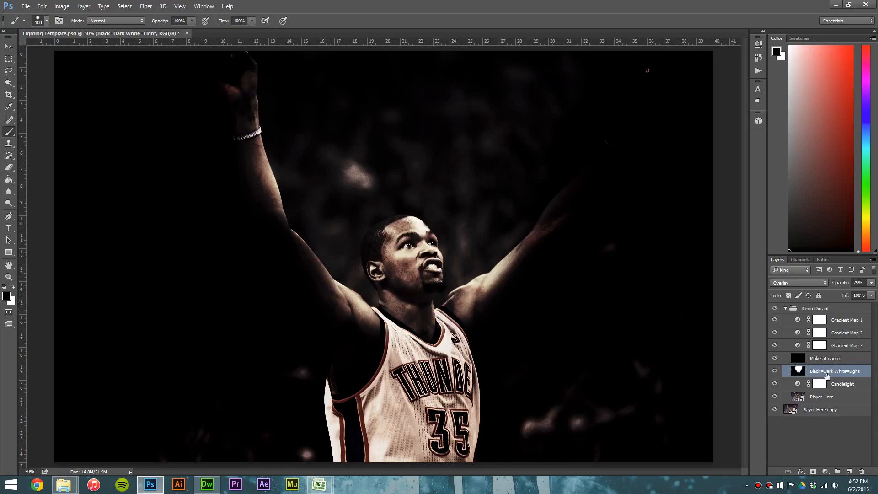
Try the Black=Dark White=Light layer at 25, 50, 75 and 100% opacity, and finish with it at 75%
{"action": "left_click", "coordinate": [858, 283]}
{"action": "type", "text": "25"}
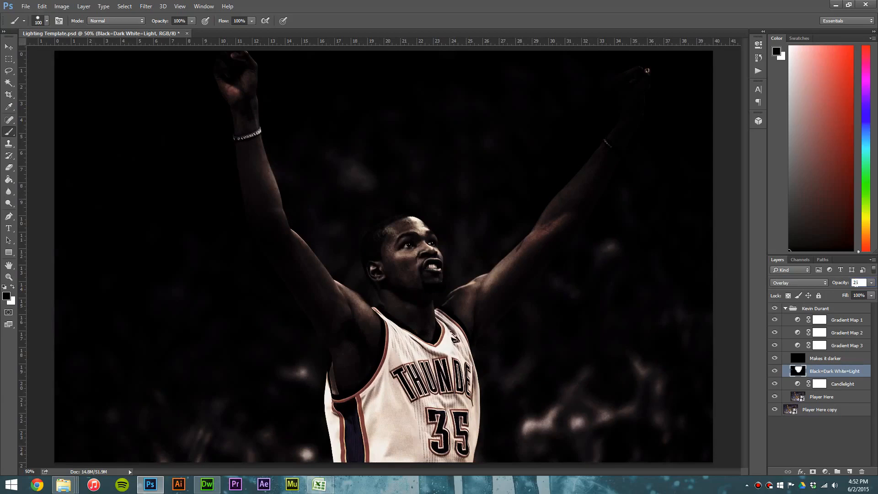
{"action": "key", "text": "Return"}
{"action": "type", "text": "50"}
{"action": "key", "text": "Return"}
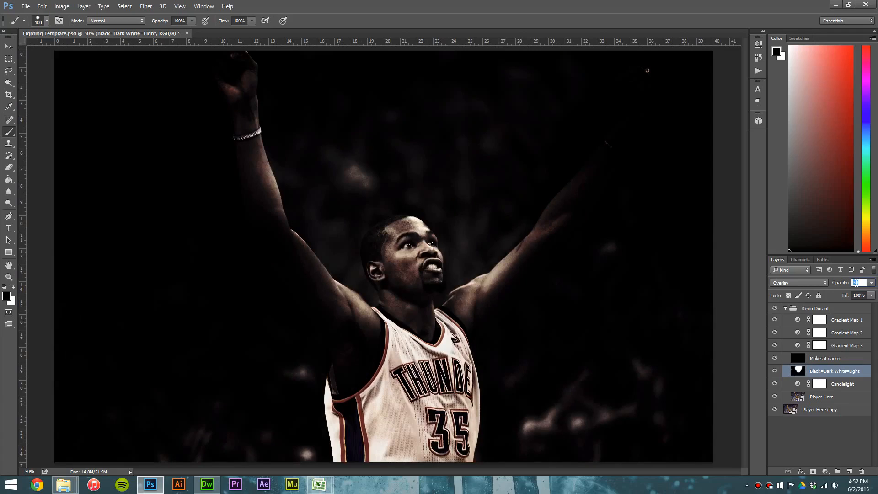
{"action": "type", "text": "75"}
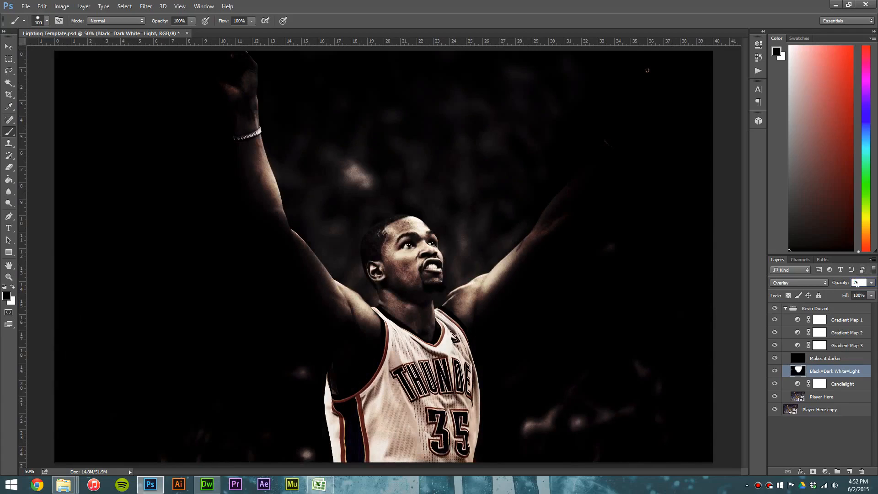
{"action": "double_click", "coordinate": [857, 283]}
{"action": "type", "text": "100"}
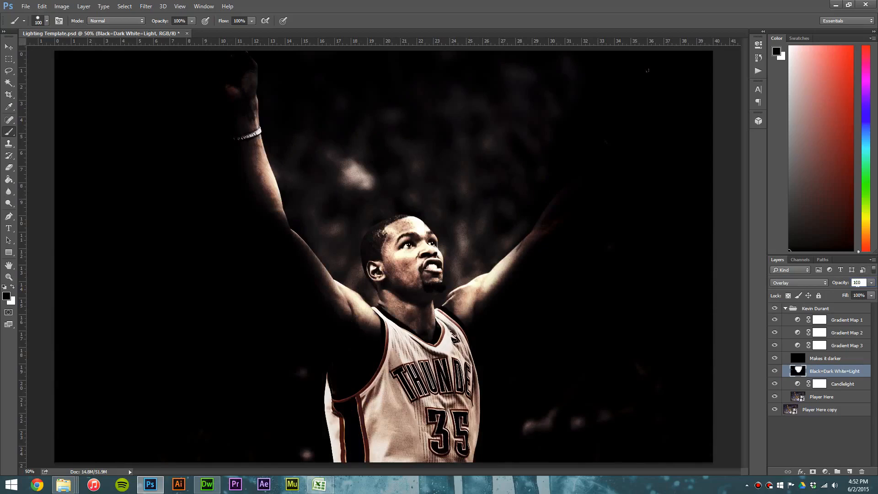
{"action": "type", "text": "75"}
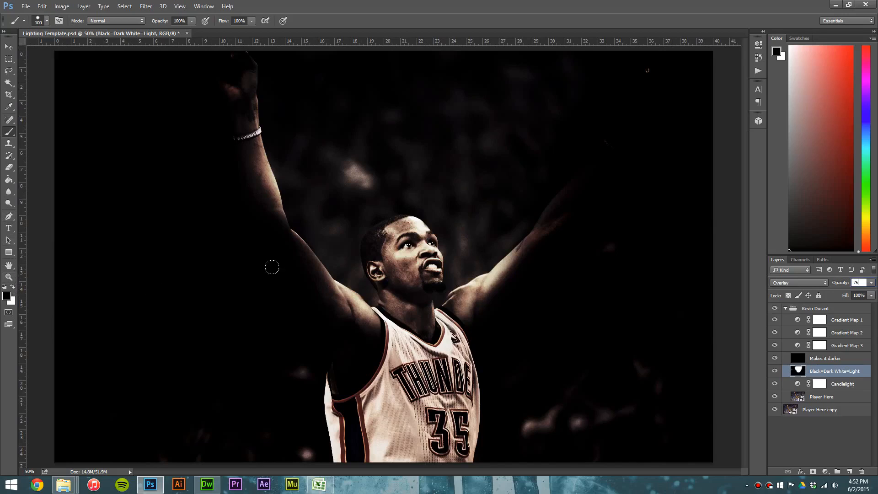
Try painting black over the face and white around the raised arm and hand with the hard brush, undoing each stroke
{"action": "mouse_move", "coordinate": [396, 286]}
{"action": "left_mouse_down"}
{"action": "mouse_move", "coordinate": [376, 238]}
{"action": "mouse_move", "coordinate": [419, 246]}
{"action": "mouse_move", "coordinate": [435, 267]}
{"action": "left_mouse_up"}
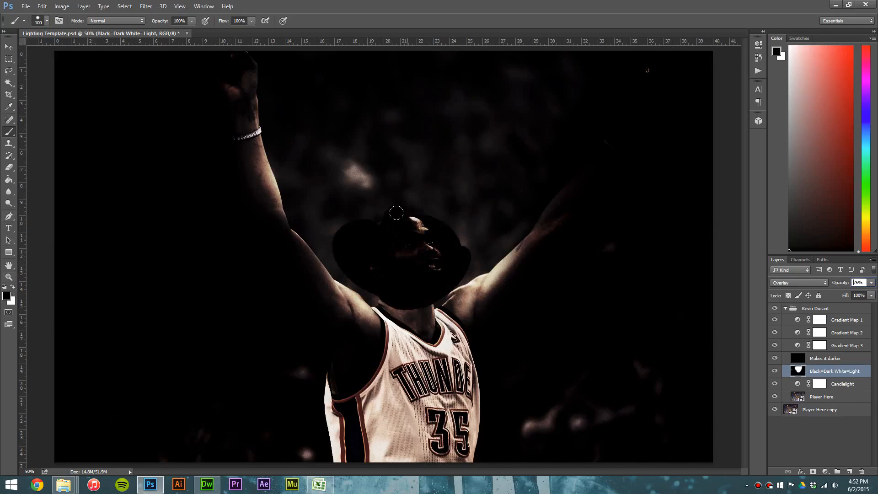
{"action": "key", "text": "ctrl+z"}
{"action": "left_click", "coordinate": [13, 288]}
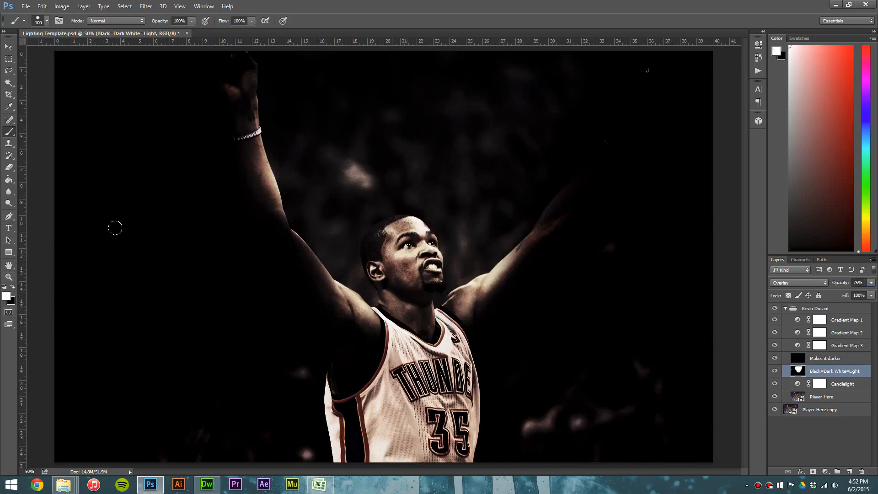
{"action": "mouse_move", "coordinate": [238, 335]}
{"action": "left_mouse_down"}
{"action": "mouse_move", "coordinate": [268, 264]}
{"action": "mouse_move", "coordinate": [250, 265]}
{"action": "mouse_move", "coordinate": [215, 304]}
{"action": "left_mouse_up"}
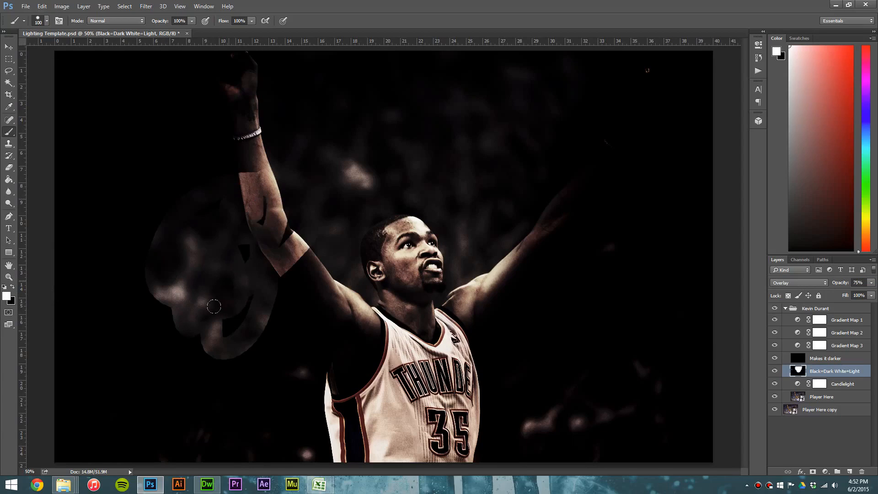
{"action": "key", "text": "ctrl+z"}
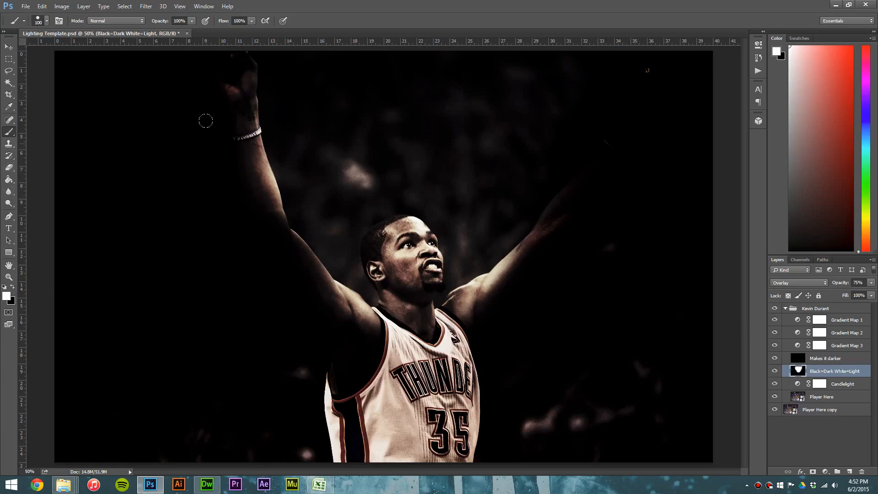
{"action": "left_click_drag", "start_coordinate": [260, 62], "coordinate": [262, 76]}
{"action": "key", "text": "ctrl+z"}
Choose a soft round brush, try lightening the raised arm with white, and undo the stroke
{"action": "left_click", "coordinate": [46, 21]}
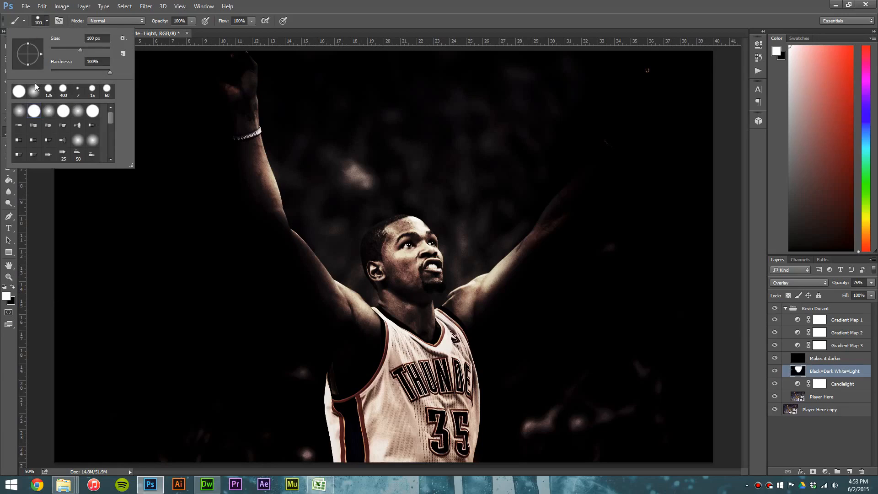
{"action": "left_click", "coordinate": [19, 112]}
{"action": "mouse_move", "coordinate": [282, 122]}
{"action": "left_mouse_down"}
{"action": "mouse_move", "coordinate": [251, 109]}
{"action": "mouse_move", "coordinate": [202, 189]}
{"action": "mouse_move", "coordinate": [253, 247]}
{"action": "mouse_move", "coordinate": [287, 201]}
{"action": "mouse_move", "coordinate": [270, 199]}
{"action": "mouse_move", "coordinate": [263, 230]}
{"action": "left_mouse_up"}
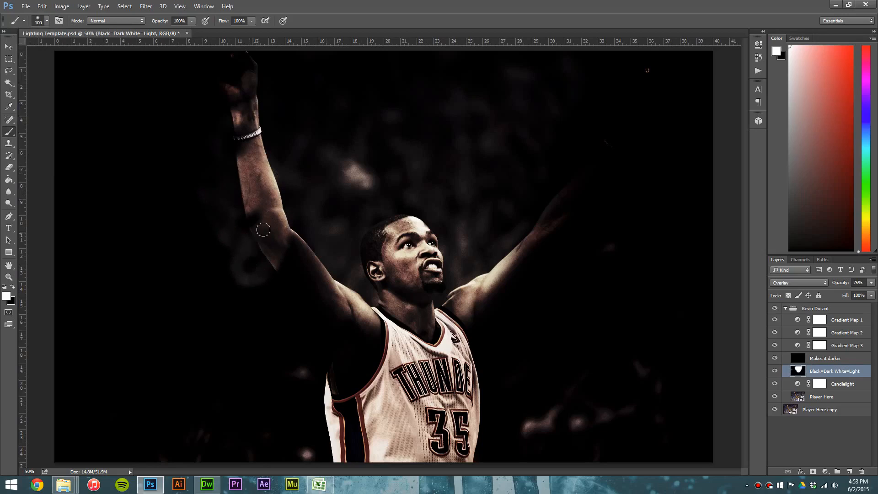
{"action": "key", "text": "ctrl+z"}
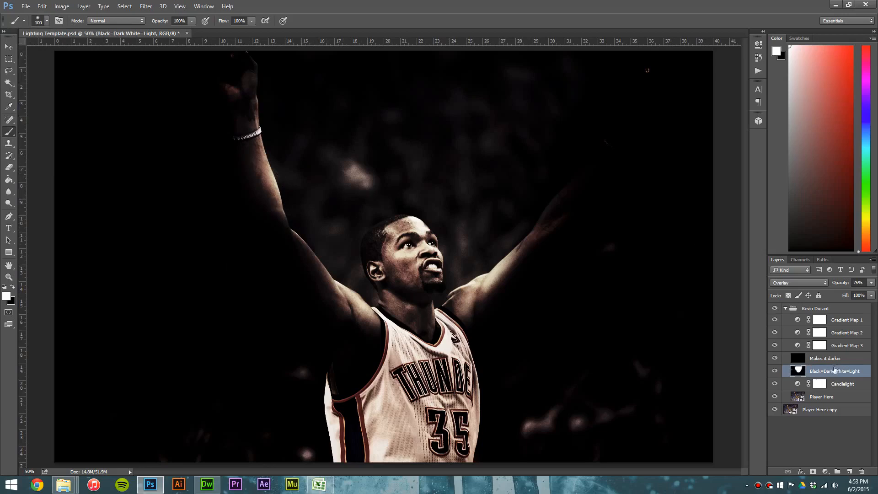
Inspect the Kevin Durant group and compare the image with and without Gradient Map 1, 2 and 3 in turn
{"action": "left_click", "coordinate": [826, 309]}
{"action": "left_click", "coordinate": [786, 309]}
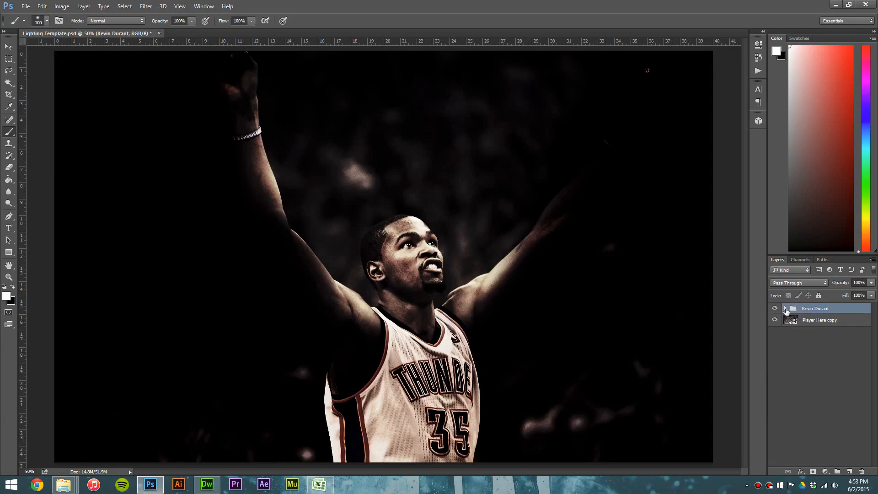
{"action": "left_click", "coordinate": [785, 309]}
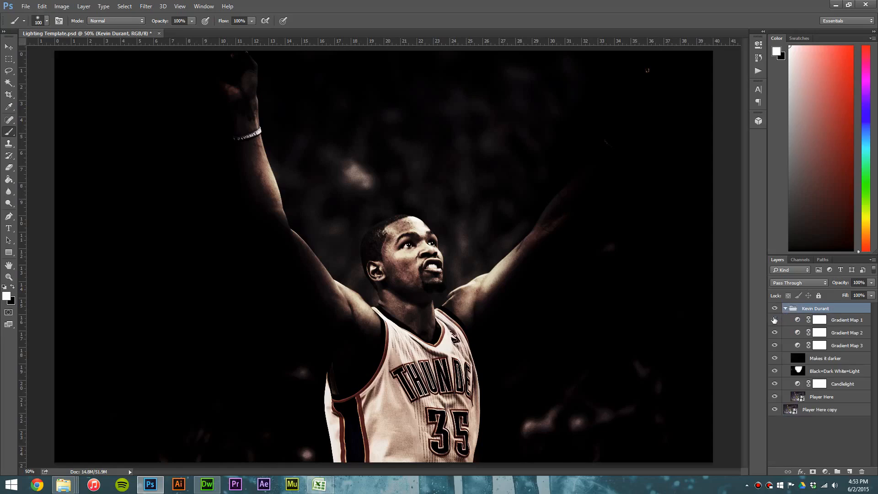
{"action": "left_click", "coordinate": [775, 321]}
{"action": "left_click", "coordinate": [775, 321]}
{"action": "left_click", "coordinate": [775, 333]}
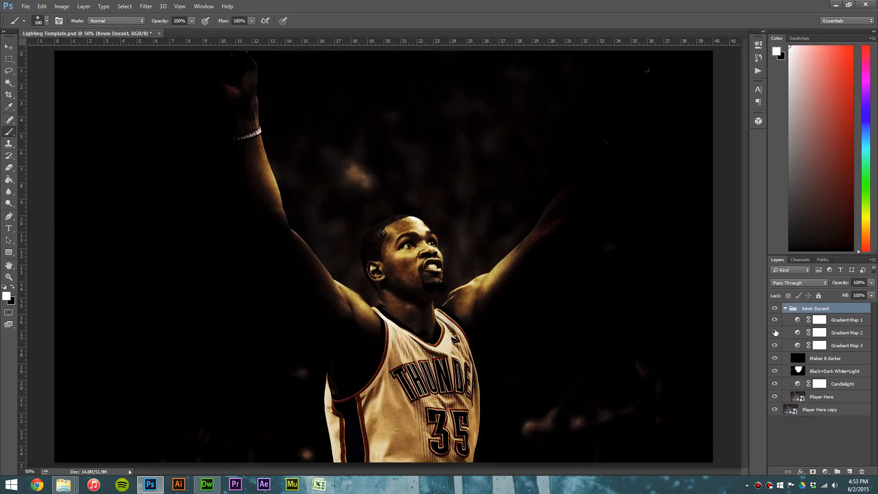
{"action": "left_click", "coordinate": [775, 333]}
{"action": "left_click", "coordinate": [775, 345]}
{"action": "left_click", "coordinate": [775, 345]}
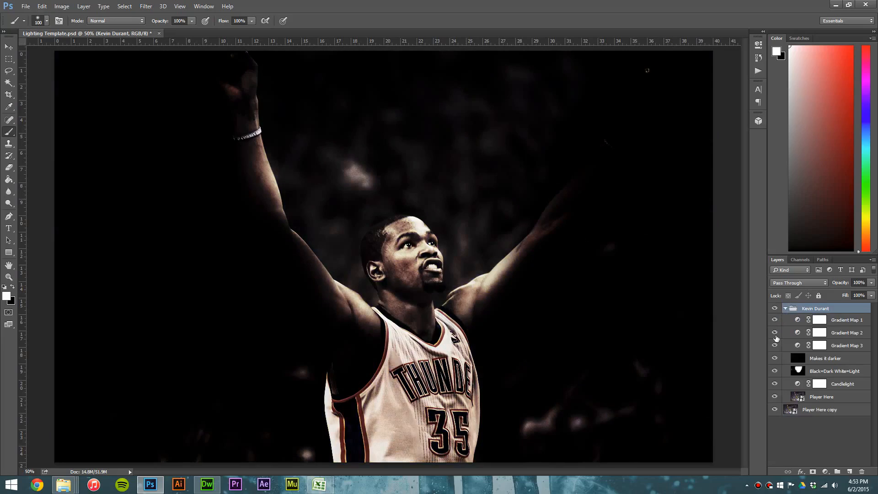
Collapse the Kevin Durant group and compare the photo with and without its lighting effect, leaving the group hidden
{"action": "left_click", "coordinate": [785, 309]}
{"action": "left_click", "coordinate": [775, 308]}
{"action": "left_click", "coordinate": [786, 323]}
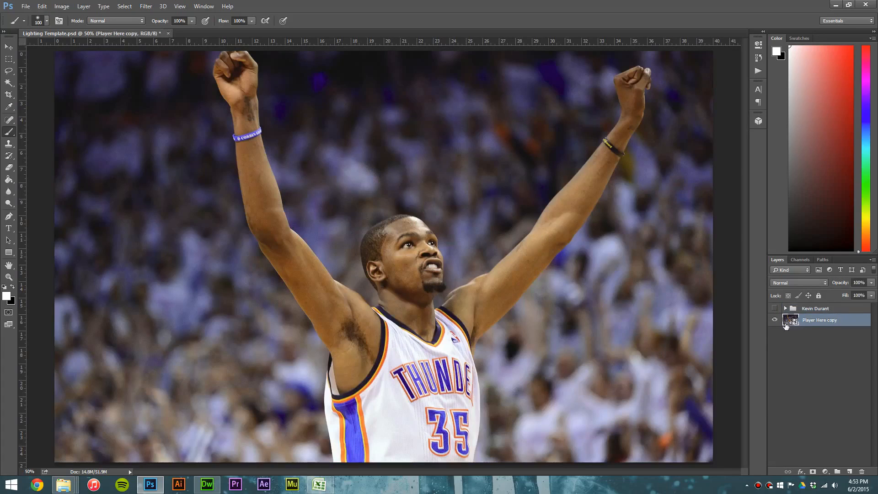
{"action": "left_click", "coordinate": [795, 329]}
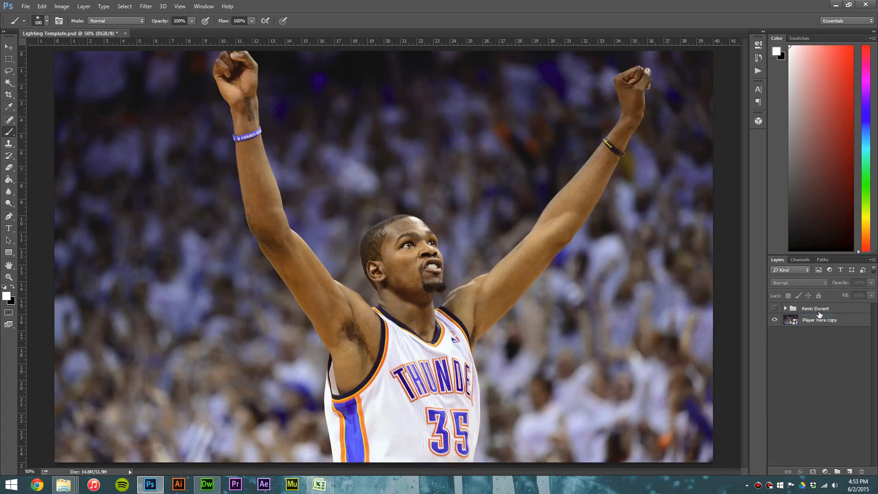
{"action": "left_click", "coordinate": [819, 313]}
{"action": "left_click", "coordinate": [775, 308]}
{"action": "left_click", "coordinate": [775, 308]}
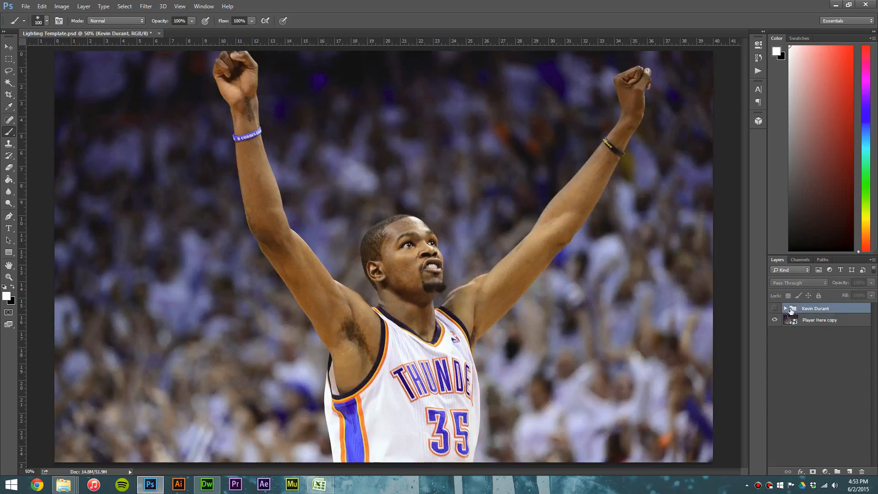
Open the Player Here copy smart object's contents to view the source photo, and close that document
{"action": "double_click", "coordinate": [790, 320]}
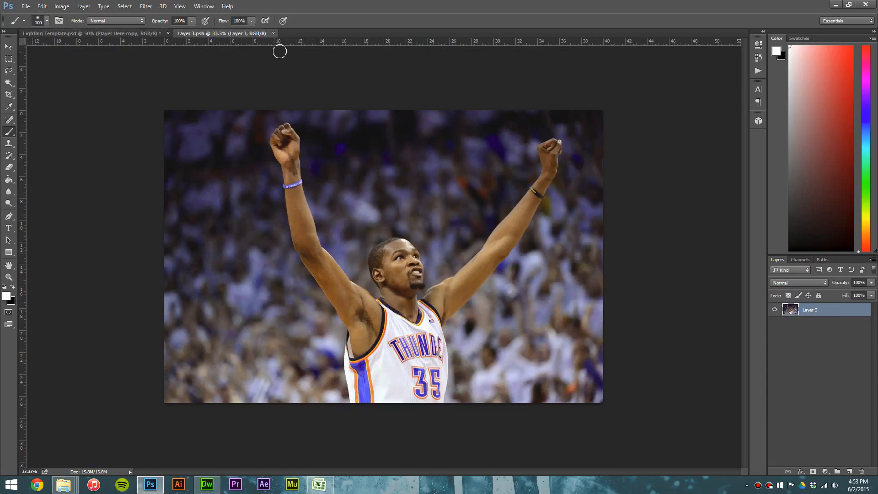
{"action": "left_click", "coordinate": [273, 33]}
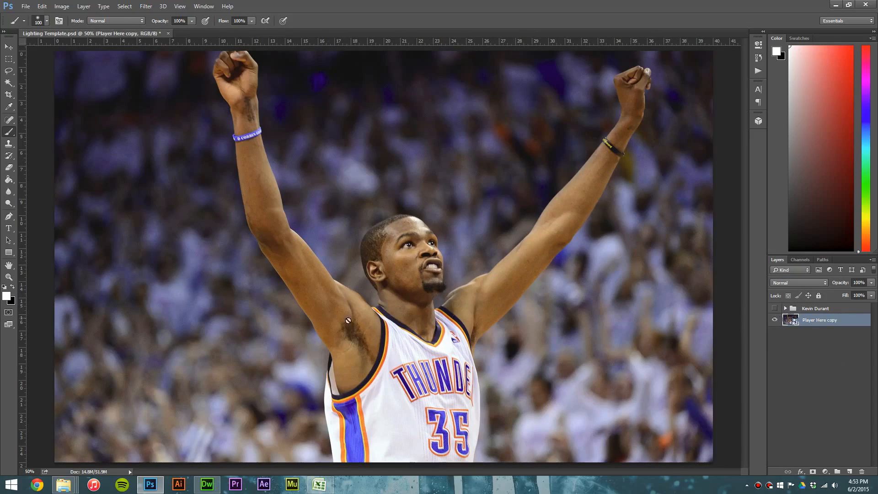
Switch to Chrome and run a Google search for "marcus mariota"
{"action": "left_click", "coordinate": [37, 484]}
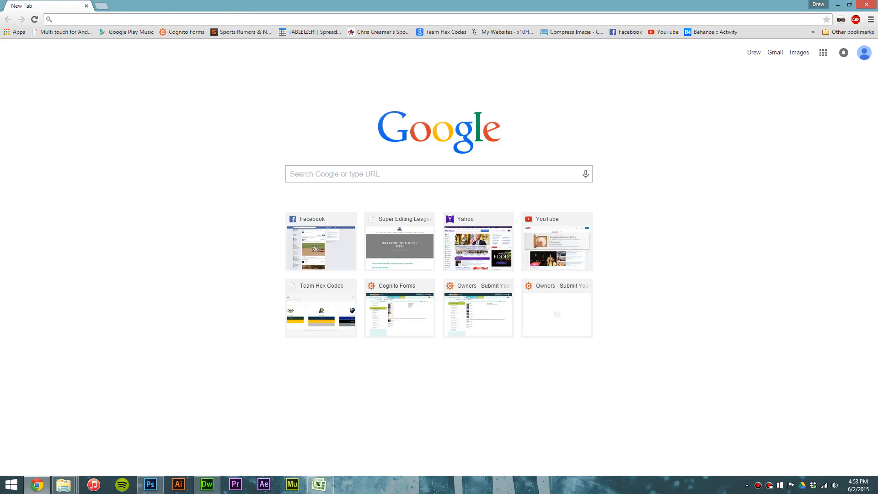
{"action": "type", "text": "marcus mariota"}
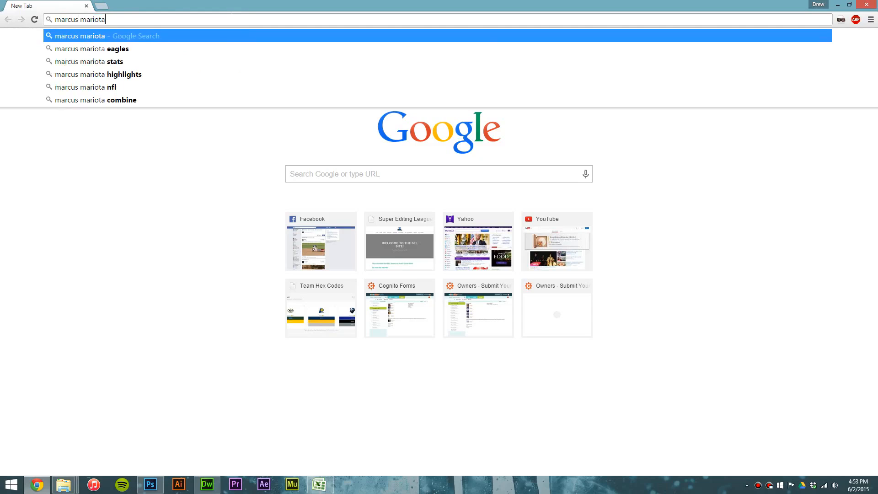
{"action": "key", "text": "Return"}
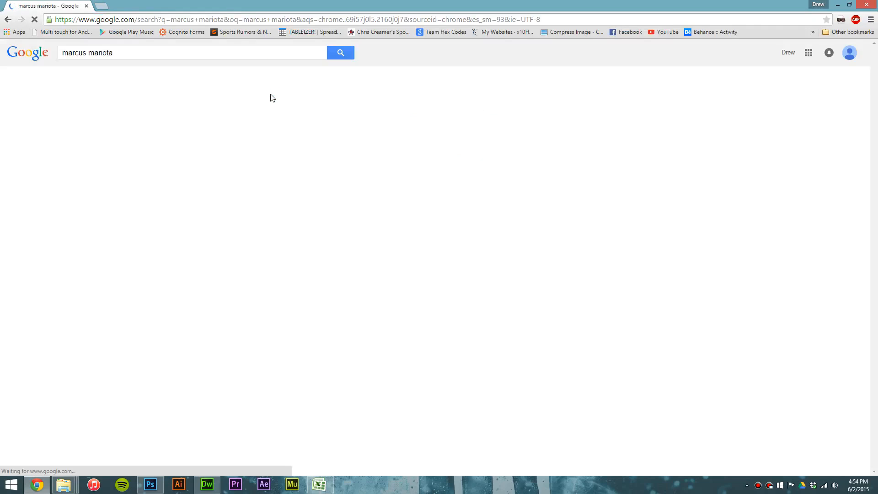
Show the image results for the player and filter them to sizes larger than 4 MP
{"action": "left_click", "coordinate": [127, 85]}
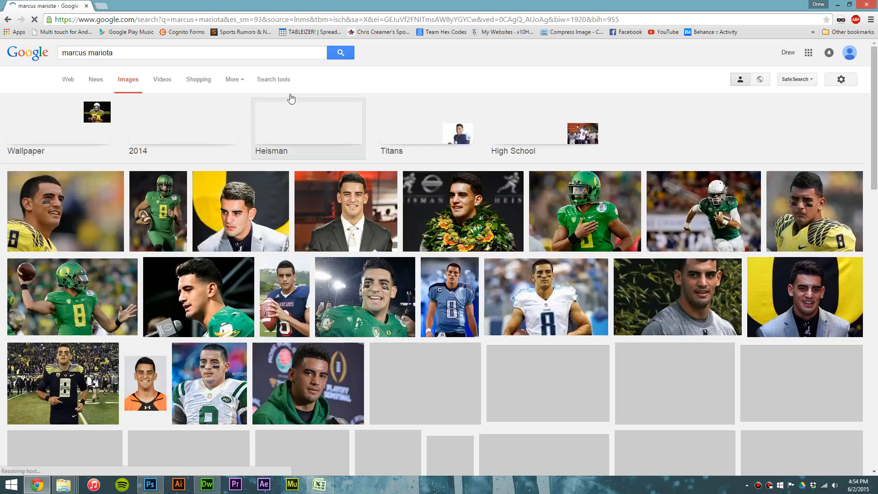
{"action": "left_click", "coordinate": [276, 82]}
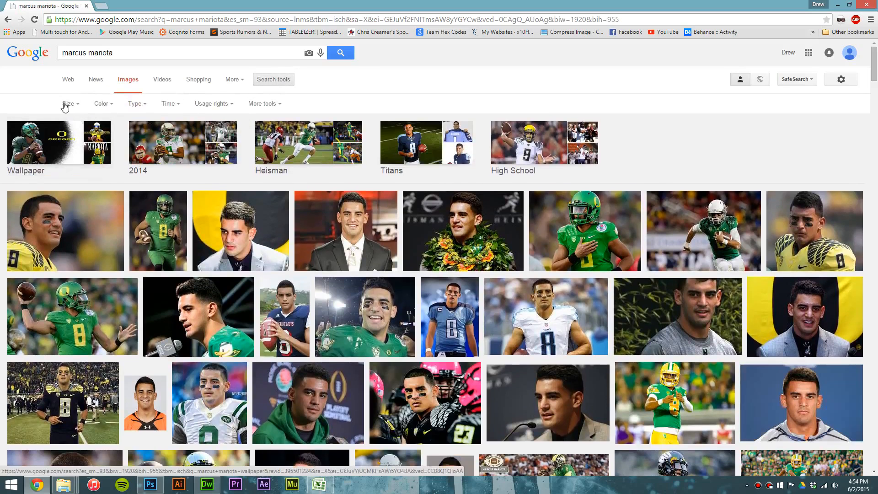
{"action": "left_click", "coordinate": [68, 103]}
{"action": "mouse_move", "coordinate": [82, 171]}
{"action": "left_click", "coordinate": [146, 209]}
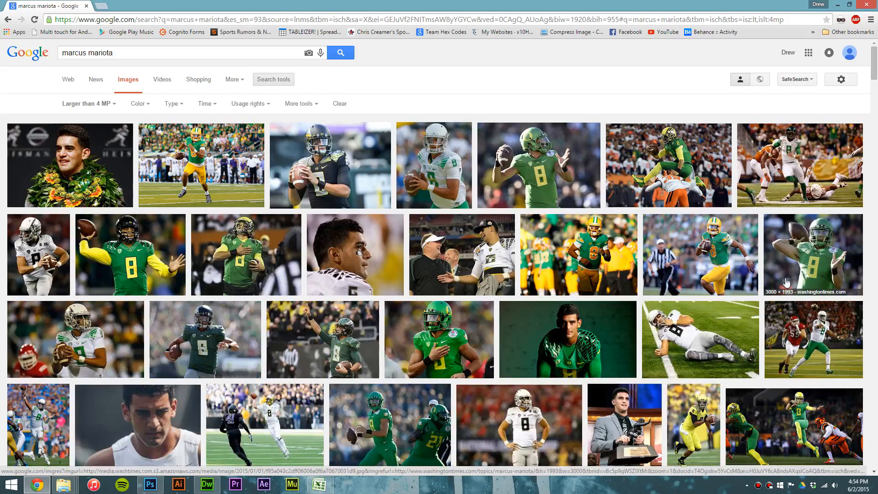
Open the Washington Times throwing photo in the green number 8 jersey at full size and copy the image
{"action": "left_click", "coordinate": [797, 261]}
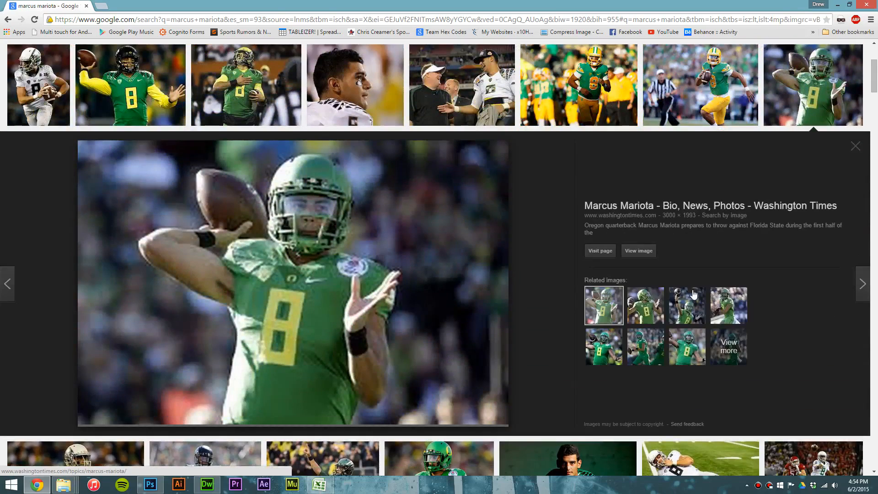
{"action": "left_click", "coordinate": [655, 256]}
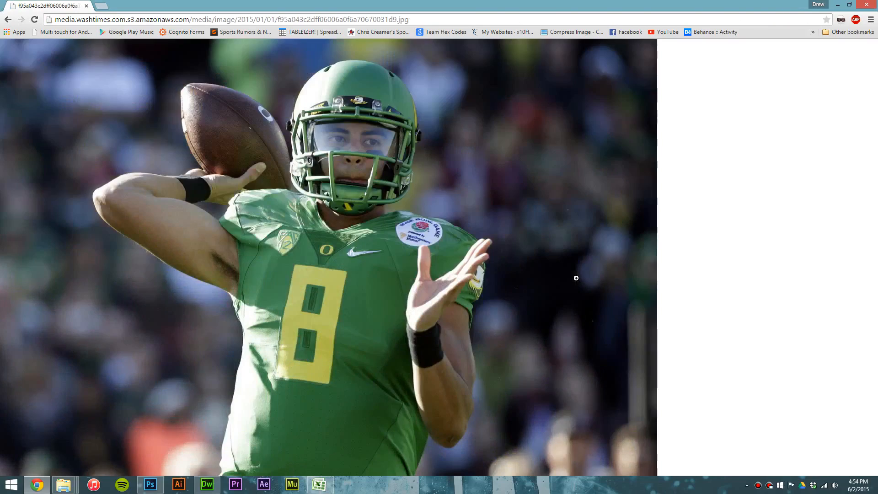
{"action": "right_click", "coordinate": [301, 223]}
{"action": "left_click", "coordinate": [357, 282]}
Switch to Photoshop and paste the copied photo into the Player Here copy smart object's contents
{"action": "left_click", "coordinate": [152, 486]}
{"action": "key", "text": "ctrl+minus"}
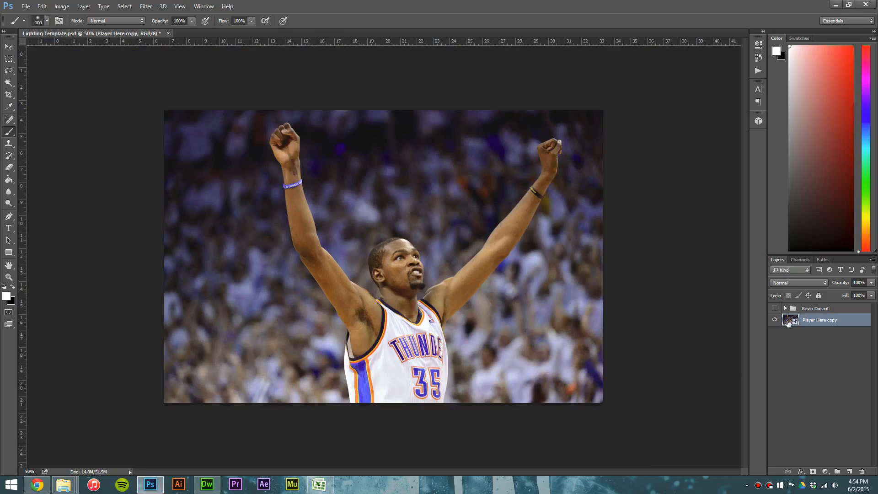
{"action": "key", "text": "ctrl+v"}
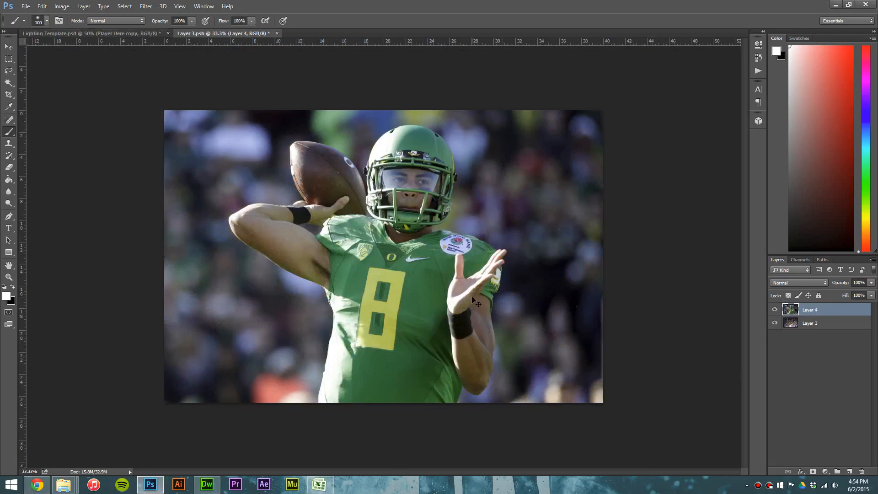
Fit the pasted photo to the canvas as the only layer, and save and close the smart object's contents
{"action": "key", "text": "ctrl+t"}
{"action": "left_click_drag", "start_coordinate": [621, 414], "coordinate": [604, 401]}
{"action": "key", "text": "b"}
{"action": "key", "text": "Return"}
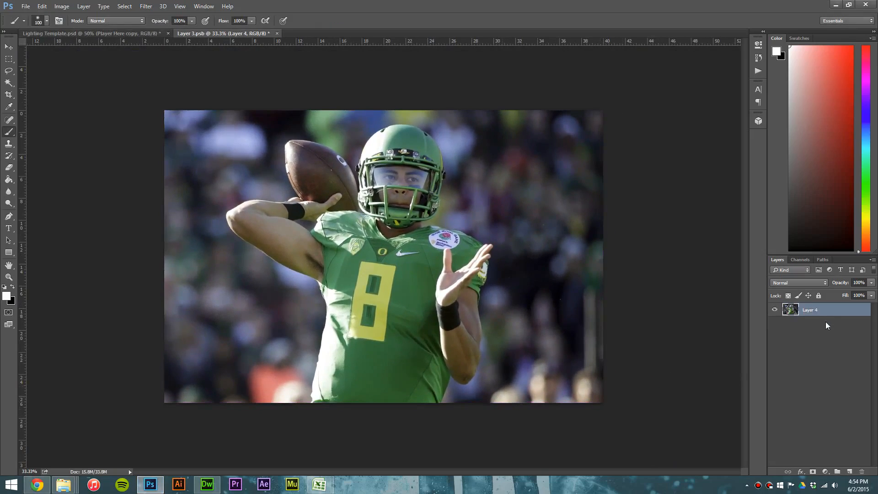
{"action": "key", "text": "ctrl+s"}
{"action": "left_click", "coordinate": [273, 34]}
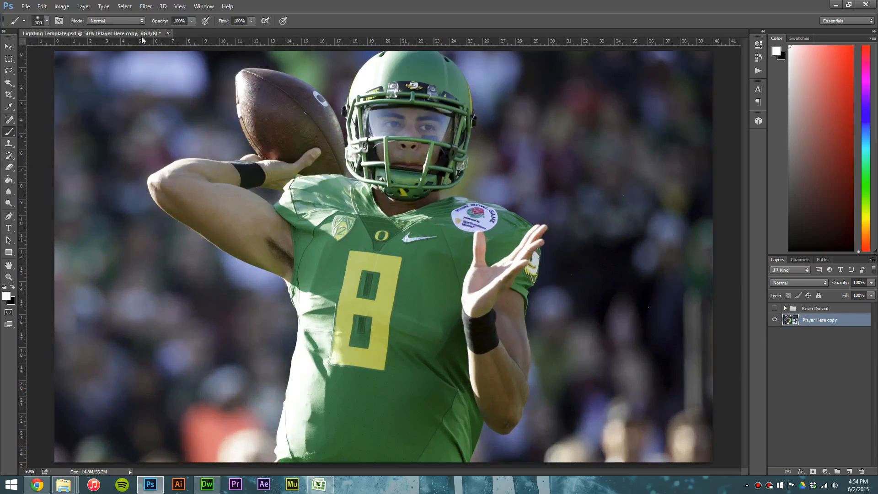
Create a new layer named Lighting above the Player Here copy layer
{"action": "left_click", "coordinate": [81, 8]}
{"action": "mouse_move", "coordinate": [91, 17]}
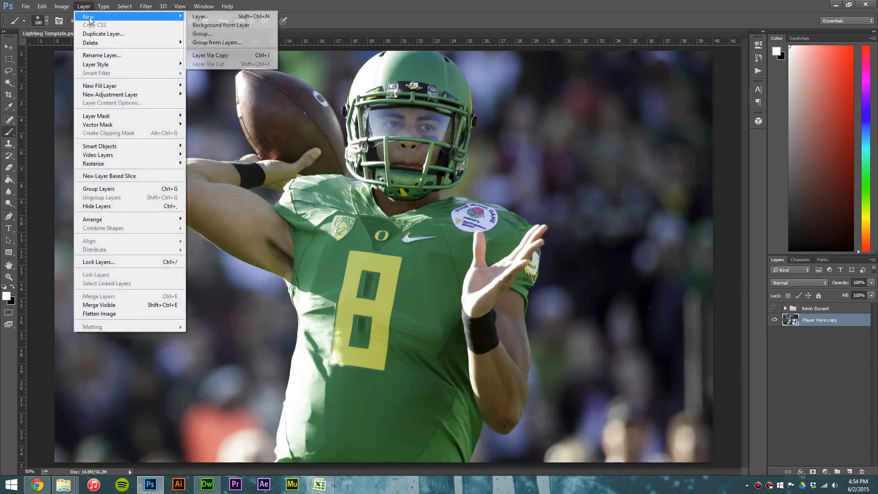
{"action": "left_click", "coordinate": [222, 18]}
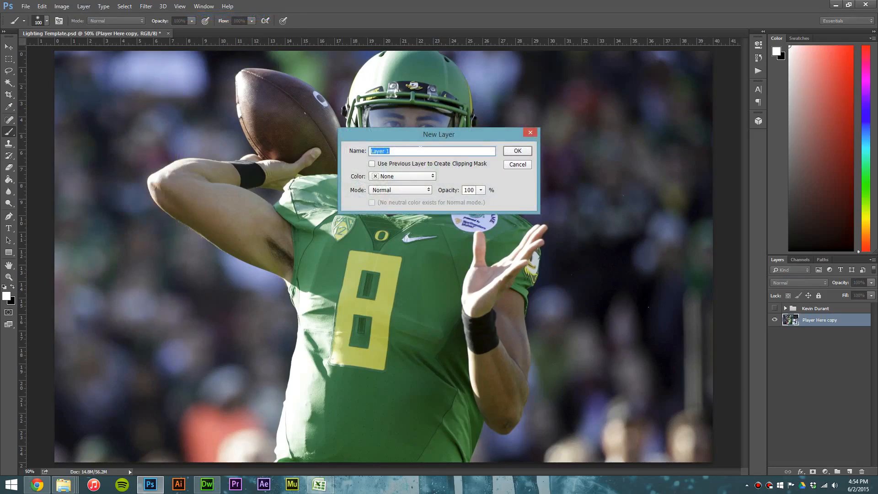
{"action": "type", "text": "Lighting"}
{"action": "key", "text": "Return"}
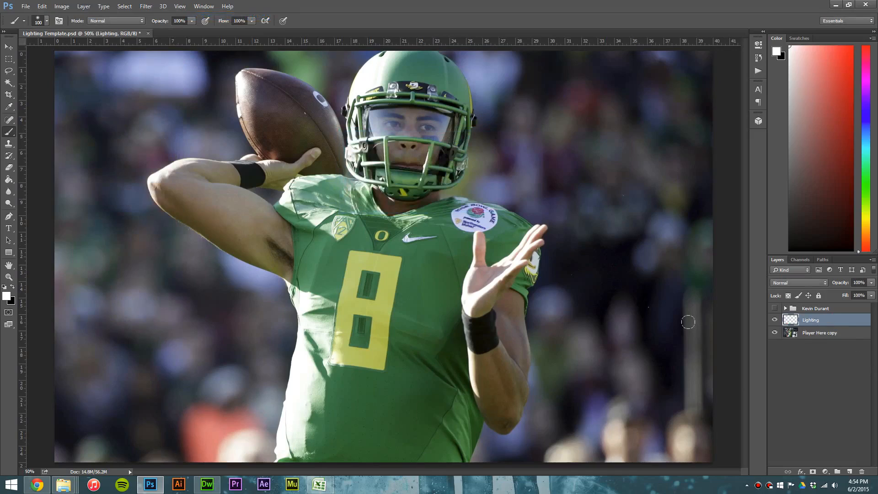
Make black the foreground color, and check the Black=Dark White=Light layer's blend settings before reselecting the Lighting layer
{"action": "left_click", "coordinate": [15, 285]}
{"action": "left_click", "coordinate": [860, 282]}
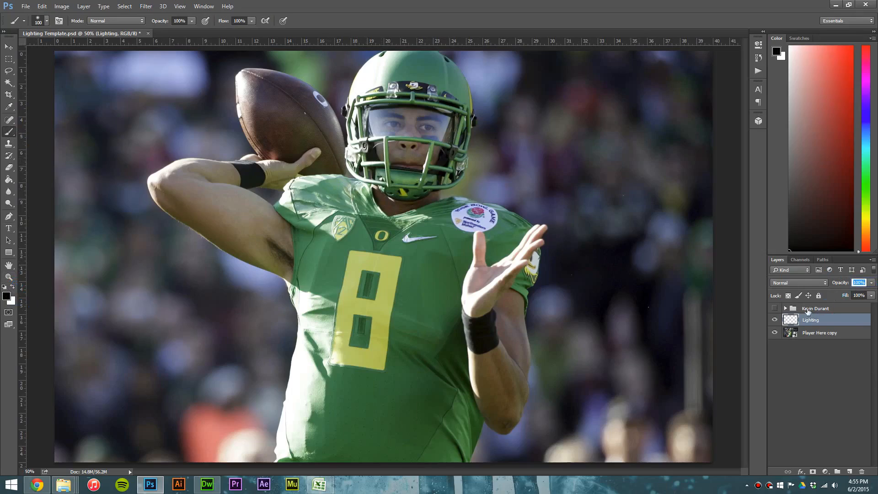
{"action": "left_click", "coordinate": [786, 308]}
{"action": "left_click", "coordinate": [824, 372]}
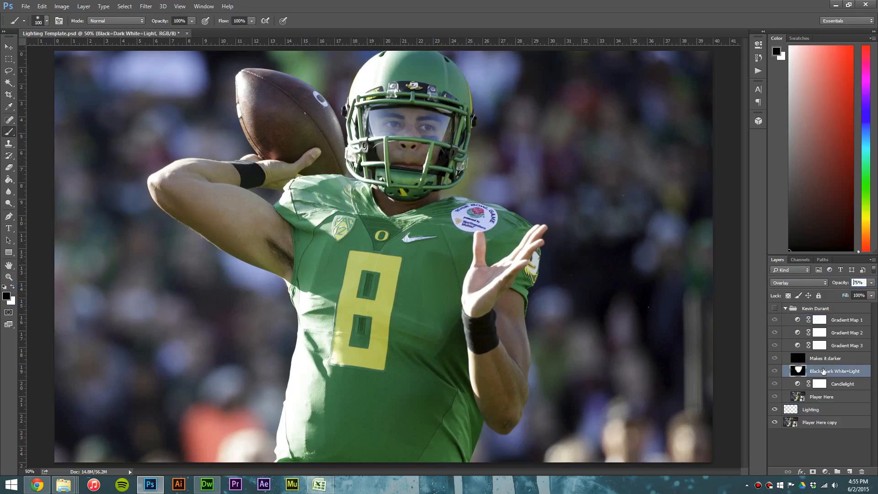
{"action": "left_click", "coordinate": [786, 308]}
{"action": "left_click", "coordinate": [811, 320]}
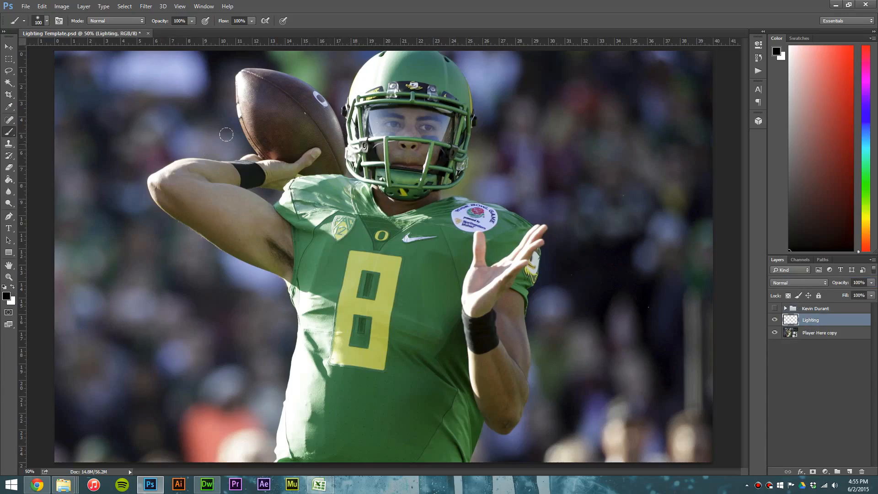
With a soft 600 px brush at 0% hardness, paint black across the lower-left and bottom of the Lighting layer
{"action": "key", "text": "bracketright"}
{"action": "left_click", "coordinate": [48, 21]}
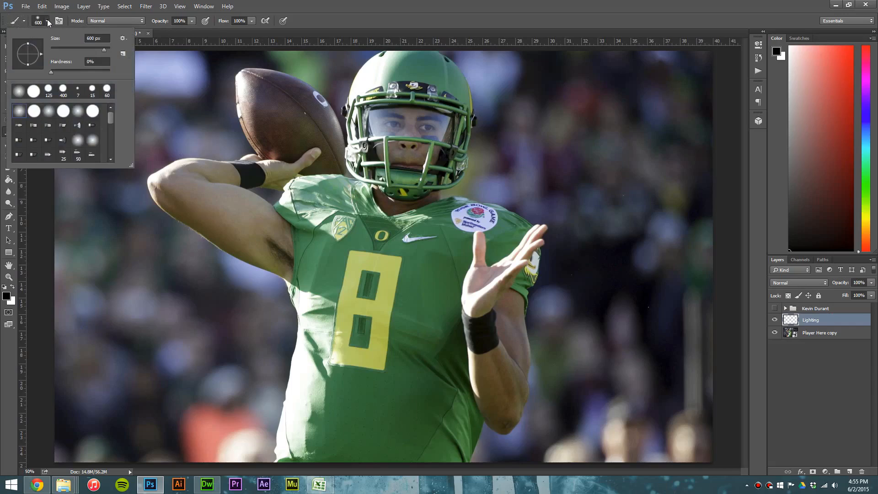
{"action": "left_click", "coordinate": [47, 22]}
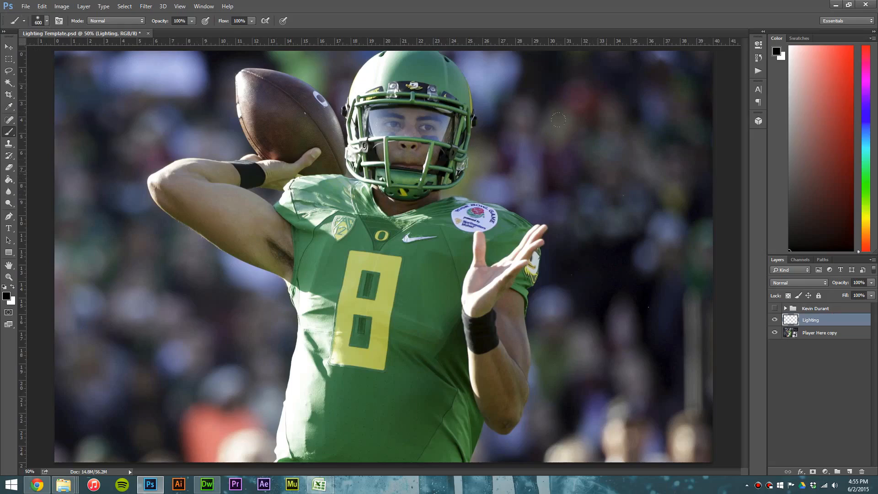
{"action": "mouse_move", "coordinate": [114, 284]}
{"action": "left_mouse_down"}
{"action": "mouse_move", "coordinate": [174, 403]}
{"action": "mouse_move", "coordinate": [92, 412]}
{"action": "mouse_move", "coordinate": [237, 393]}
{"action": "mouse_move", "coordinate": [203, 392]}
{"action": "mouse_move", "coordinate": [494, 421]}
{"action": "mouse_move", "coordinate": [686, 411]}
{"action": "mouse_move", "coordinate": [689, 384]}
{"action": "left_mouse_up"}
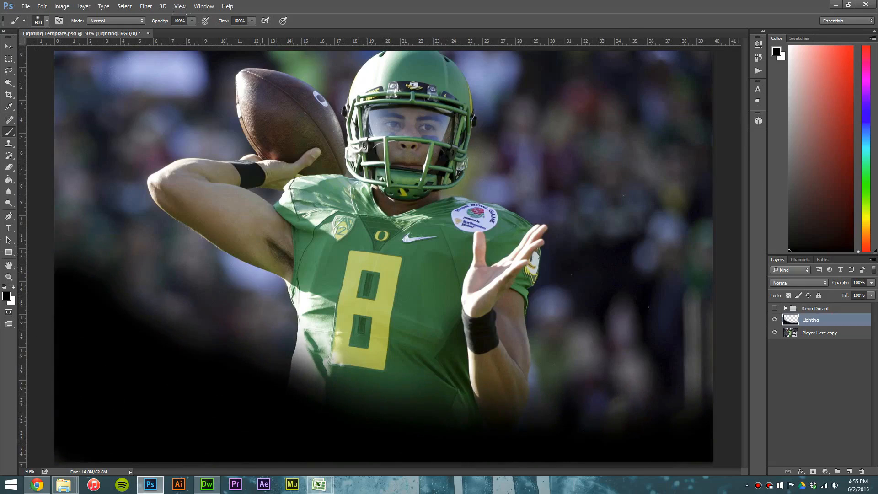
{"action": "mouse_move", "coordinate": [173, 83]}
{"action": "left_mouse_down"}
{"action": "mouse_move", "coordinate": [256, 105]}
{"action": "mouse_move", "coordinate": [348, 114]}
{"action": "mouse_move", "coordinate": [673, 121]}
{"action": "left_mouse_up"}
{"action": "key", "text": "z"}
{"action": "key", "text": "ctrl+z"}
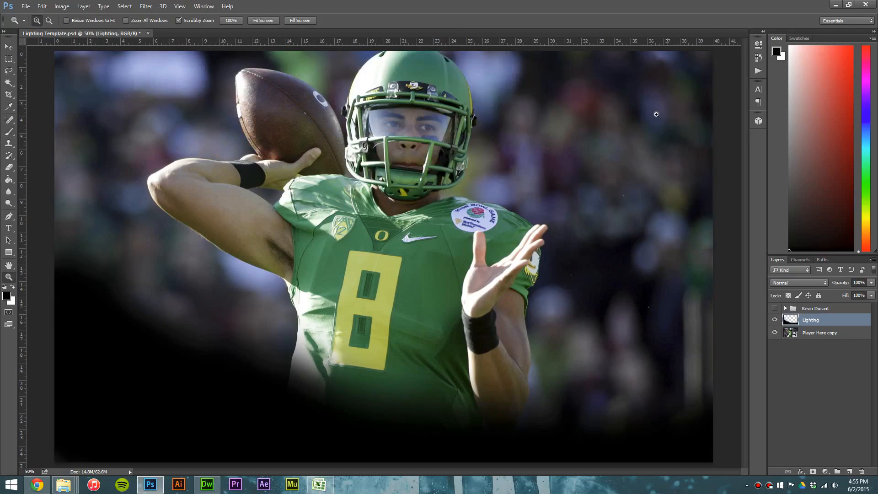
Paint the upper-right corner of the Lighting layer black and fill the diagonal band across the player with white
{"action": "left_click", "coordinate": [8, 132]}
{"action": "mouse_move", "coordinate": [686, 82]}
{"action": "left_mouse_down"}
{"action": "mouse_move", "coordinate": [664, 92]}
{"action": "mouse_move", "coordinate": [680, 55]}
{"action": "mouse_move", "coordinate": [402, 80]}
{"action": "mouse_move", "coordinate": [434, 92]}
{"action": "mouse_move", "coordinate": [629, 104]}
{"action": "mouse_move", "coordinate": [676, 151]}
{"action": "mouse_move", "coordinate": [516, 63]}
{"action": "left_mouse_up"}
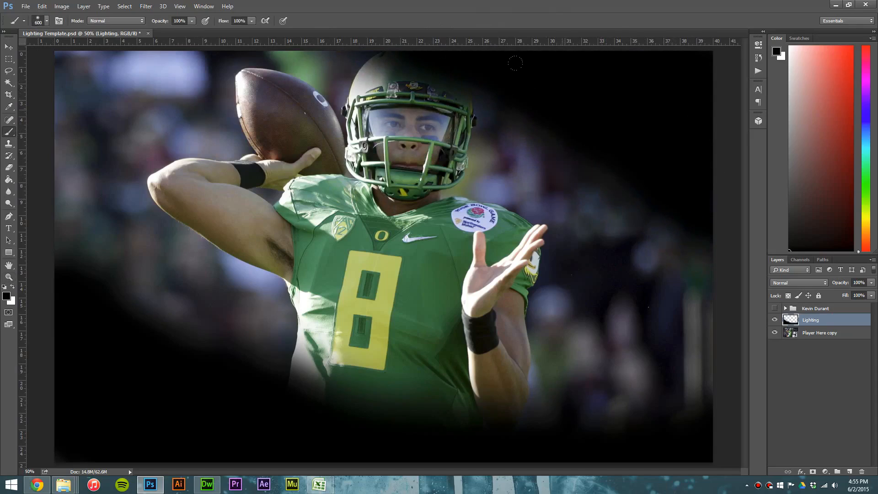
{"action": "left_click", "coordinate": [13, 287]}
{"action": "mouse_move", "coordinate": [119, 78]}
{"action": "left_mouse_down"}
{"action": "mouse_move", "coordinate": [124, 115]}
{"action": "mouse_move", "coordinate": [110, 183]}
{"action": "mouse_move", "coordinate": [151, 247]}
{"action": "left_mouse_up"}
{"action": "mouse_move", "coordinate": [151, 114]}
{"action": "left_mouse_down"}
{"action": "mouse_move", "coordinate": [211, 137]}
{"action": "mouse_move", "coordinate": [421, 183]}
{"action": "mouse_move", "coordinate": [284, 280]}
{"action": "mouse_move", "coordinate": [457, 298]}
{"action": "mouse_move", "coordinate": [595, 375]}
{"action": "mouse_move", "coordinate": [558, 256]}
{"action": "mouse_move", "coordinate": [631, 311]}
{"action": "mouse_move", "coordinate": [526, 192]}
{"action": "mouse_move", "coordinate": [457, 146]}
{"action": "mouse_move", "coordinate": [292, 361]}
{"action": "mouse_move", "coordinate": [247, 64]}
{"action": "left_mouse_up"}
{"action": "mouse_move", "coordinate": [168, 35]}
{"action": "left_mouse_down"}
{"action": "mouse_move", "coordinate": [458, 128]}
{"action": "mouse_move", "coordinate": [700, 275]}
{"action": "left_mouse_up"}
{"action": "mouse_move", "coordinate": [330, 389]}
{"action": "left_mouse_down"}
{"action": "mouse_move", "coordinate": [368, 297]}
{"action": "mouse_move", "coordinate": [695, 402]}
{"action": "left_mouse_up"}
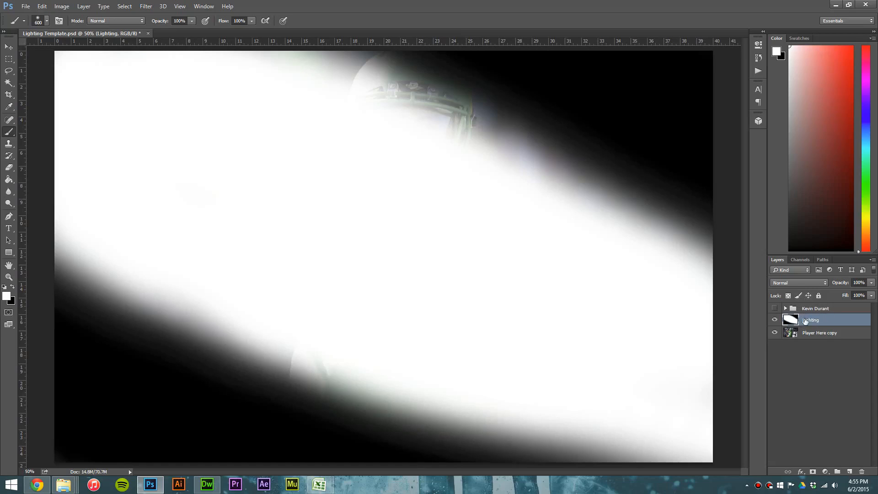
Set the Lighting layer's blend mode to Overlay and compare the photo with and without the layer
{"action": "left_click", "coordinate": [800, 282]}
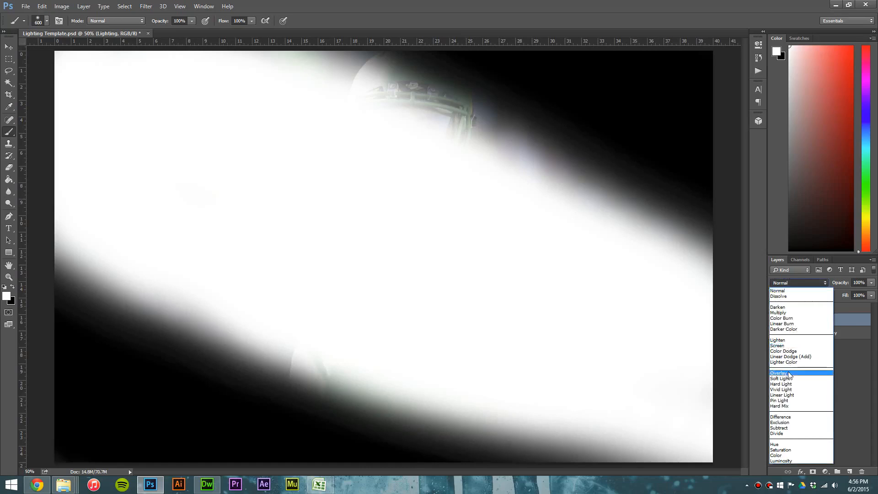
{"action": "left_click", "coordinate": [786, 373]}
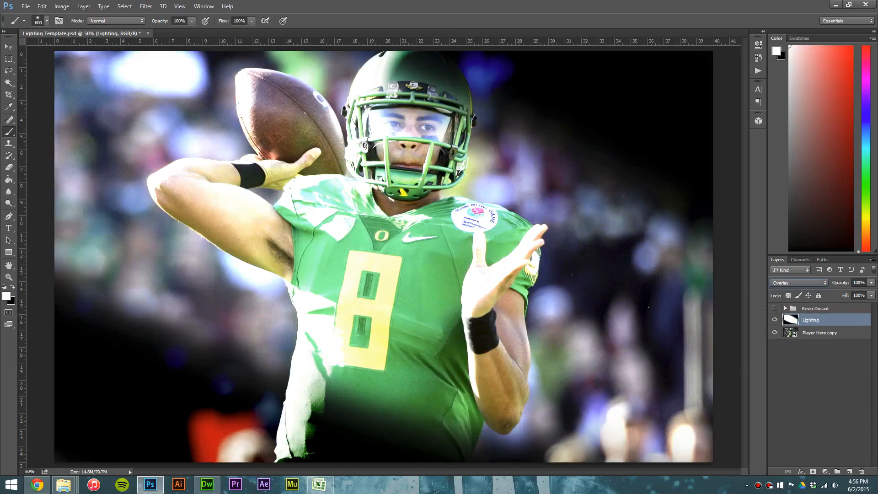
{"action": "left_click", "coordinate": [775, 320]}
{"action": "left_click", "coordinate": [775, 320]}
{"action": "left_click", "coordinate": [775, 321]}
{"action": "left_click", "coordinate": [775, 320]}
Set the Lighting layer's opacity to 75% and compare the photo with and without the layer
{"action": "left_click", "coordinate": [864, 284]}
{"action": "type", "text": "75"}
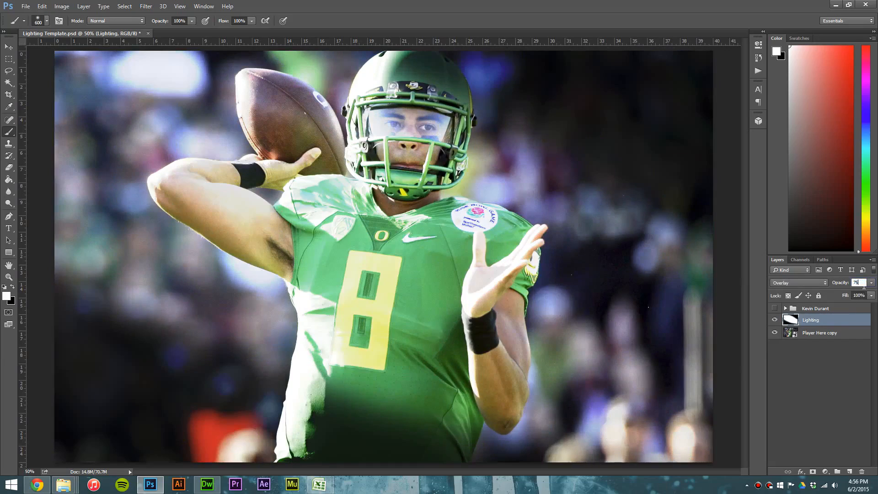
{"action": "left_click", "coordinate": [775, 320]}
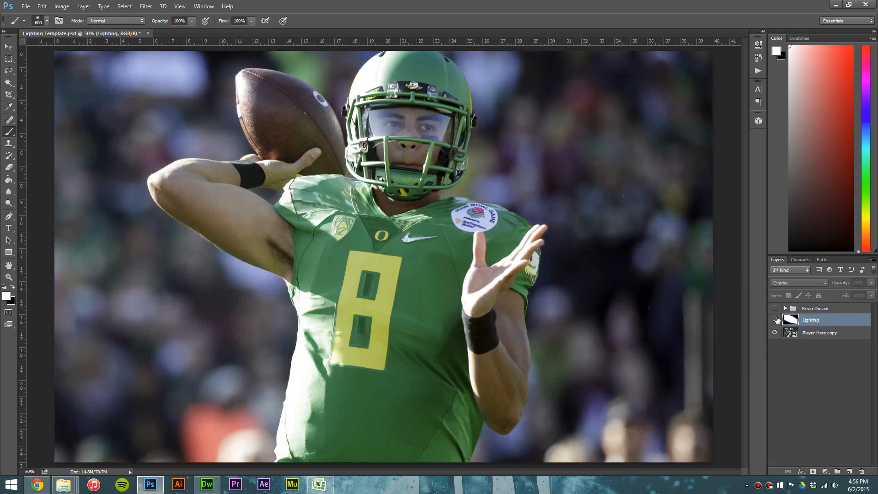
{"action": "left_click", "coordinate": [776, 320]}
{"action": "left_click", "coordinate": [775, 321]}
{"action": "left_click", "coordinate": [776, 320]}
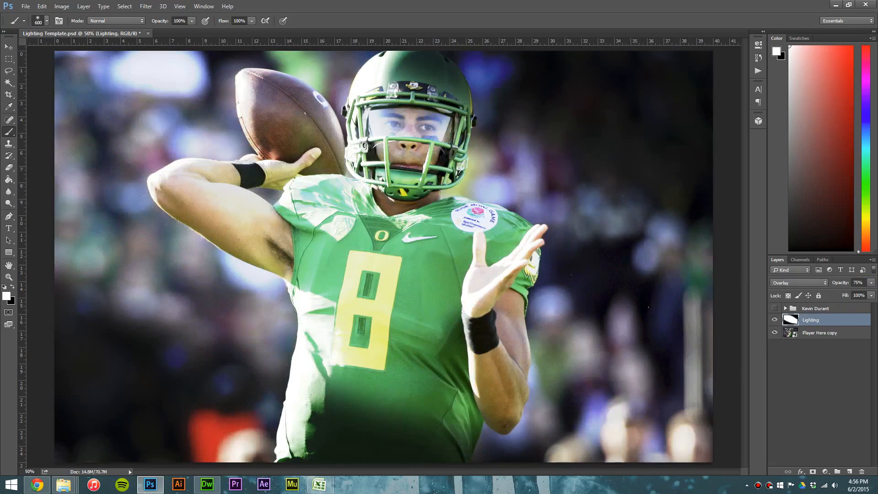
Paint more black on the Lighting layer over the right-side background, the lower-left background and along the upper edge
{"action": "left_click", "coordinate": [13, 286]}
{"action": "mouse_move", "coordinate": [535, 197]}
{"action": "left_mouse_down"}
{"action": "mouse_move", "coordinate": [576, 357]}
{"action": "mouse_move", "coordinate": [531, 297]}
{"action": "mouse_move", "coordinate": [501, 149]}
{"action": "mouse_move", "coordinate": [666, 243]}
{"action": "mouse_move", "coordinate": [657, 384]}
{"action": "mouse_move", "coordinate": [687, 392]}
{"action": "mouse_move", "coordinate": [536, 397]}
{"action": "mouse_move", "coordinate": [565, 320]}
{"action": "mouse_move", "coordinate": [608, 261]}
{"action": "mouse_move", "coordinate": [561, 320]}
{"action": "mouse_move", "coordinate": [547, 316]}
{"action": "mouse_move", "coordinate": [581, 394]}
{"action": "mouse_move", "coordinate": [499, 183]}
{"action": "mouse_move", "coordinate": [492, 131]}
{"action": "left_mouse_up"}
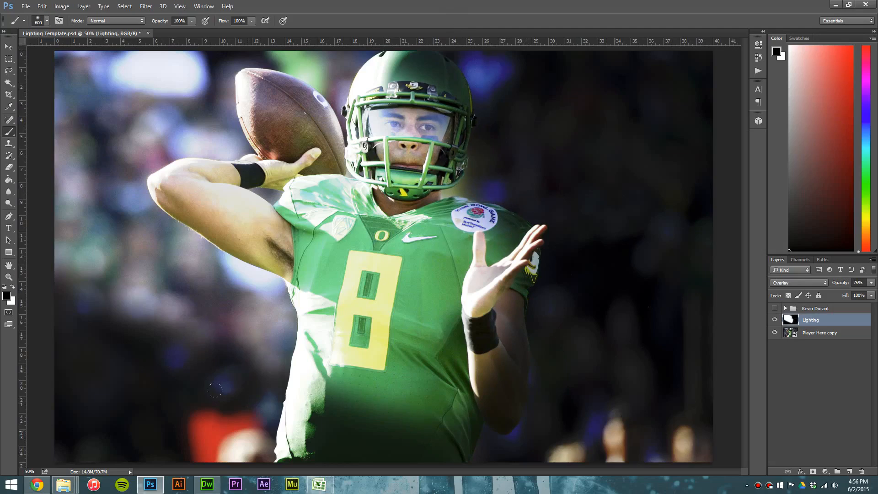
{"action": "mouse_move", "coordinate": [70, 302]}
{"action": "left_mouse_down"}
{"action": "mouse_move", "coordinate": [119, 329]}
{"action": "mouse_move", "coordinate": [151, 335]}
{"action": "left_mouse_up"}
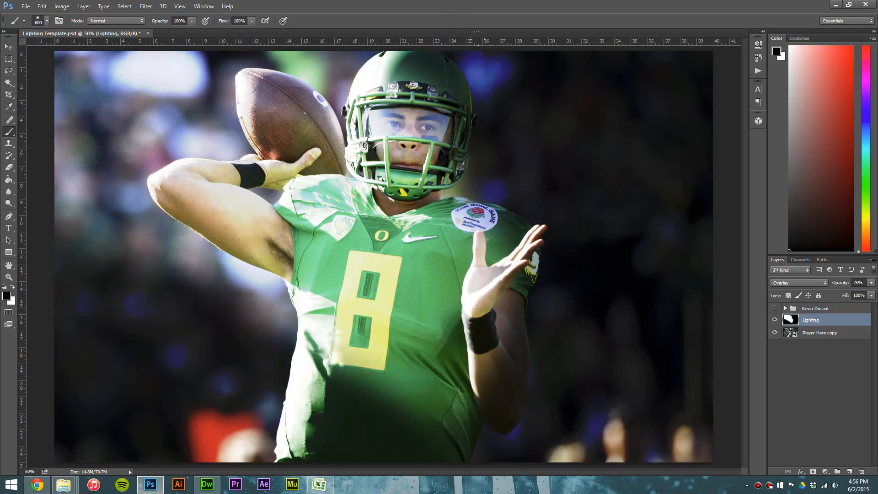
{"action": "left_click_drag", "start_coordinate": [477, 38], "coordinate": [188, 44]}
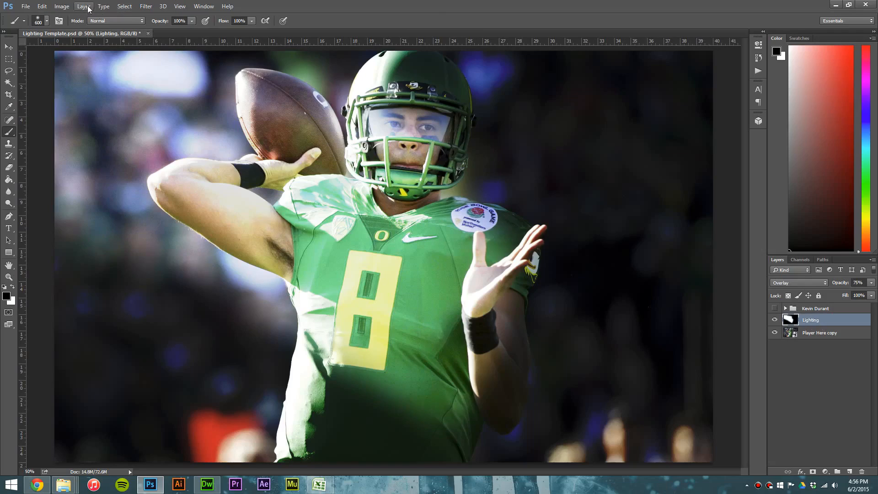
Check the layers in the Kevin Durant group and add a black-to-white Gradient Map adjustment layer above the Lighting layer
{"action": "left_click", "coordinate": [786, 308]}
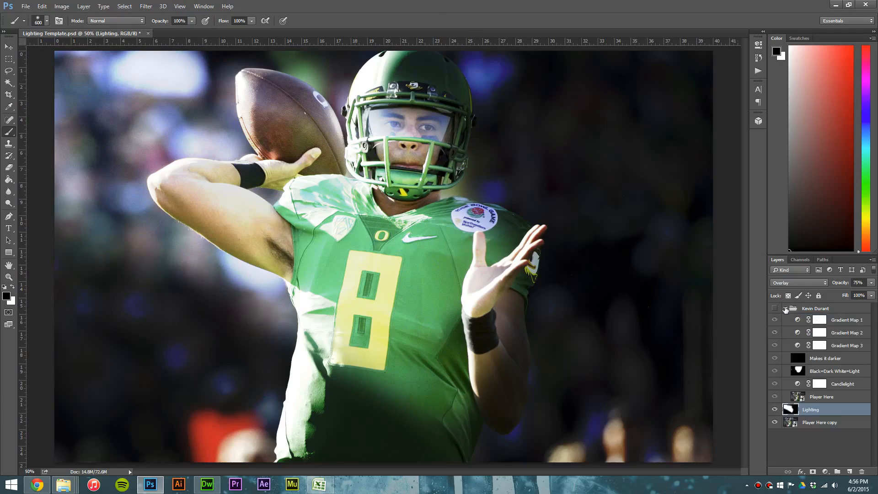
{"action": "left_click", "coordinate": [785, 309]}
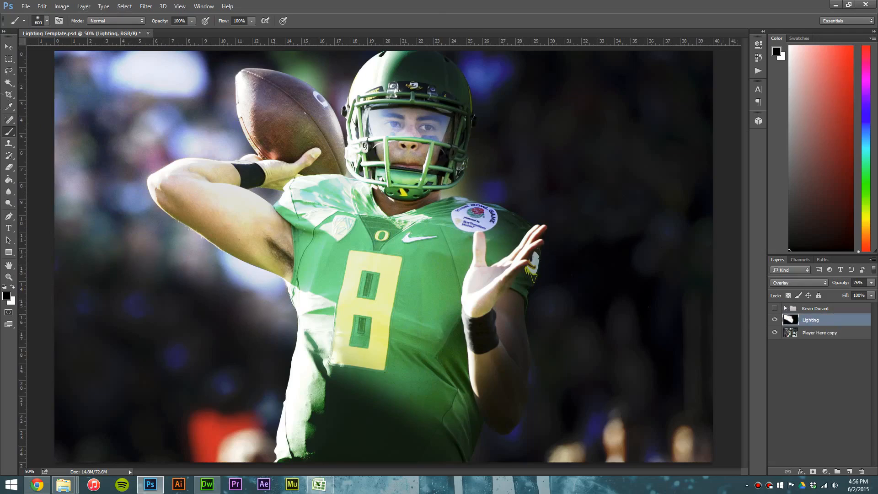
{"action": "left_click", "coordinate": [84, 9]}
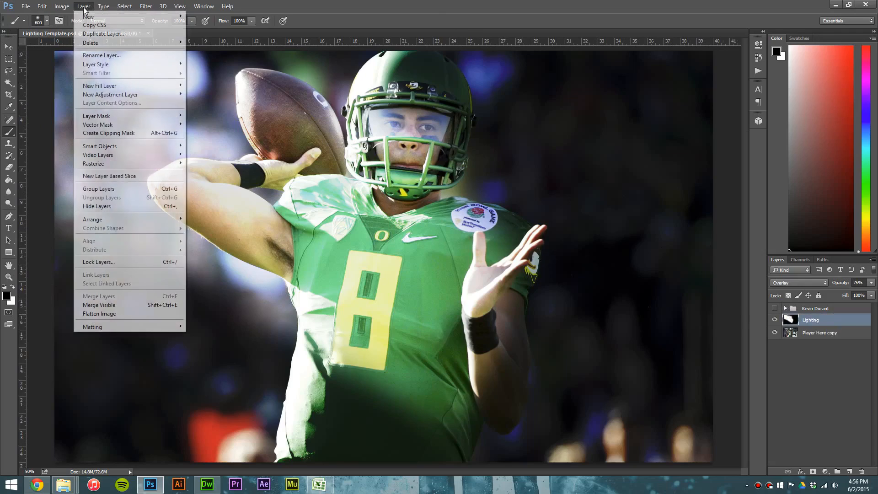
{"action": "mouse_move", "coordinate": [114, 96]}
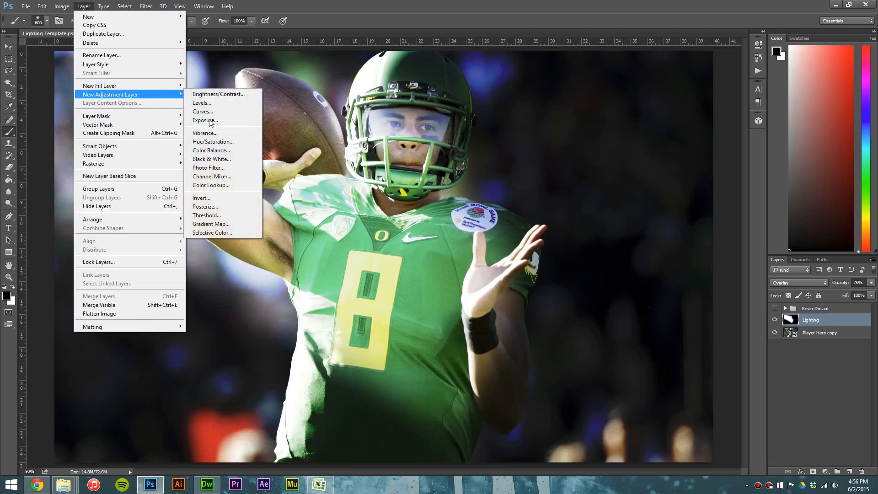
{"action": "left_click", "coordinate": [223, 222]}
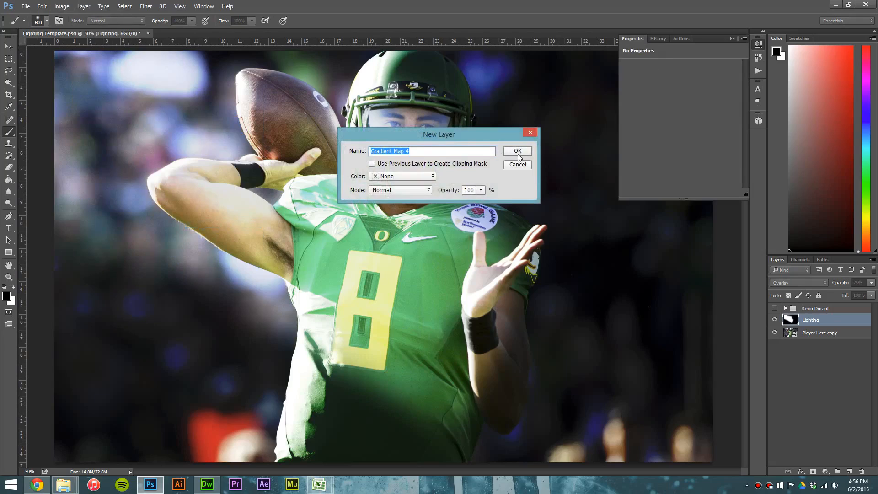
{"action": "left_click", "coordinate": [92, 9]}
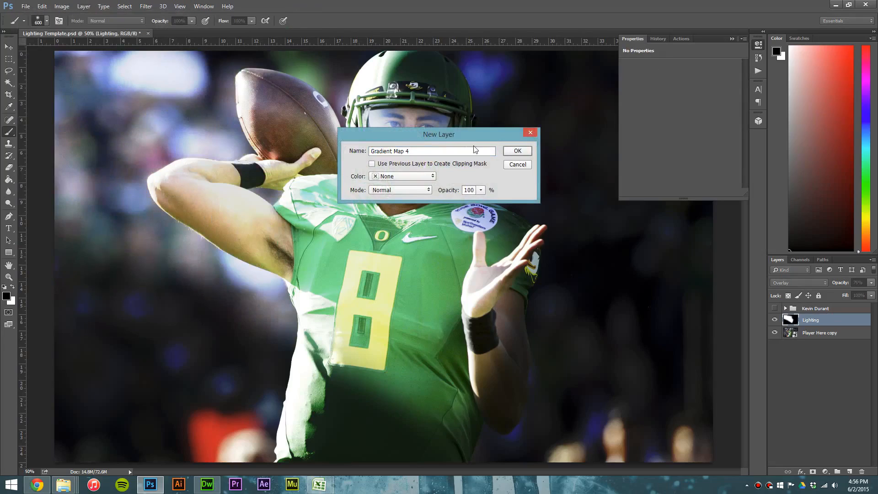
{"action": "left_click", "coordinate": [516, 151]}
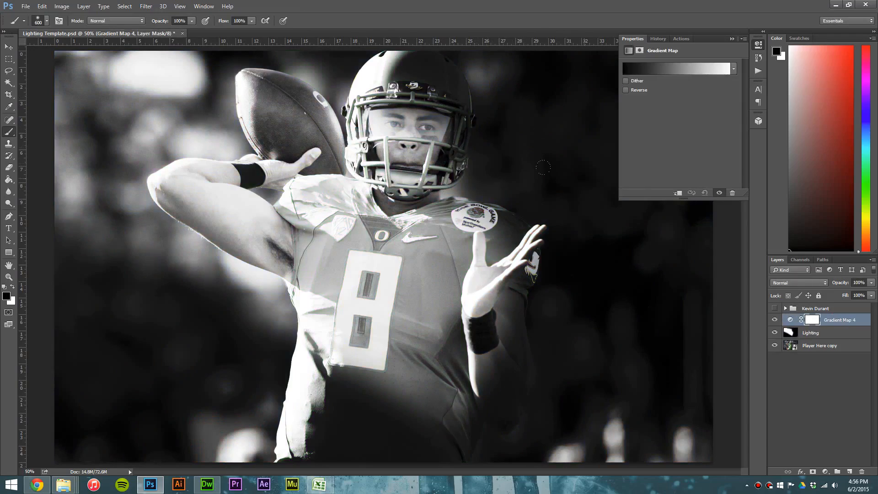
Compare the photo with and without the black-to-white gradient map at 25% opacity and set its opacity to 30%
{"action": "left_click", "coordinate": [861, 283]}
{"action": "type", "text": "2"}
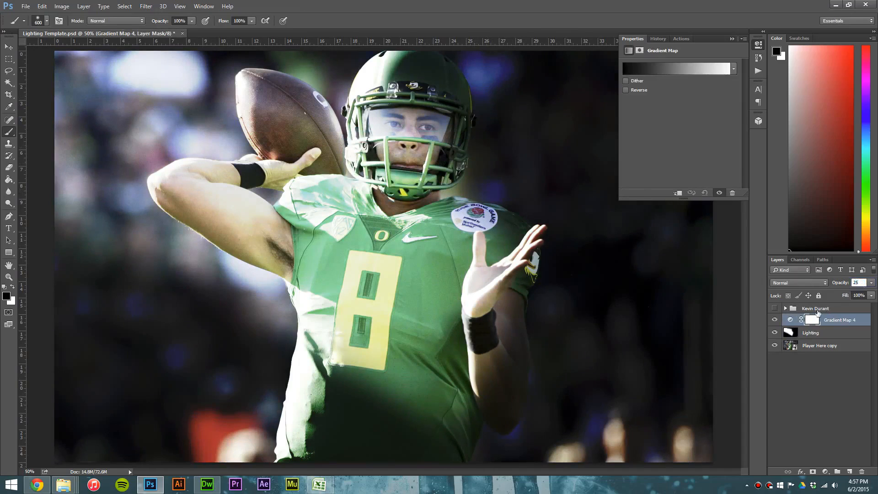
{"action": "type", "text": "5"}
{"action": "key", "text": "Return"}
{"action": "left_click", "coordinate": [775, 321]}
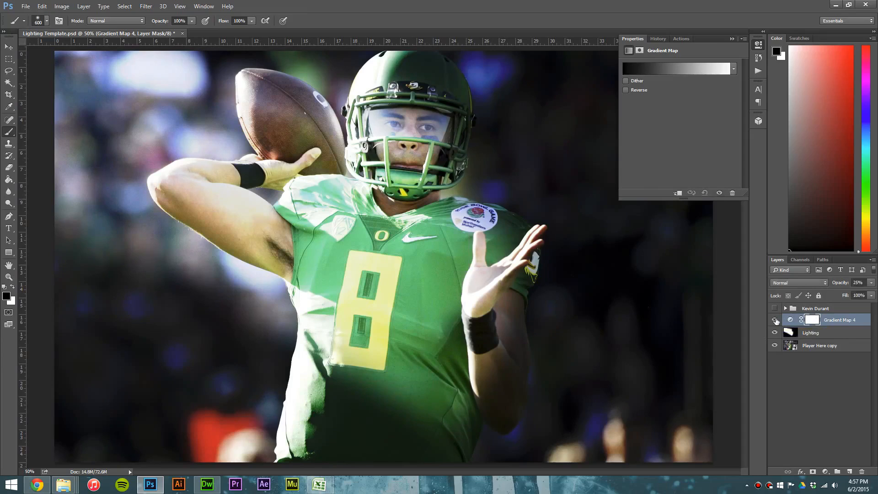
{"action": "left_click", "coordinate": [856, 283]}
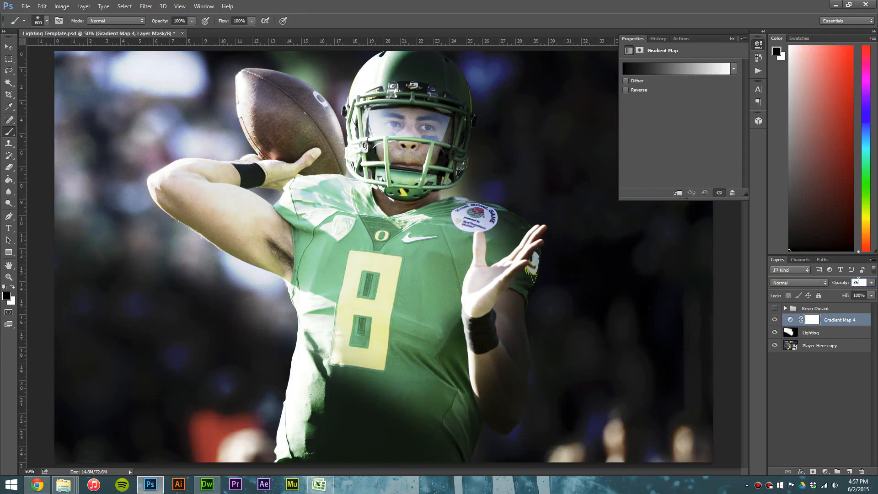
Add a second Gradient Map adjustment layer directly above the Lighting layer using the Violet, Orange preset
{"action": "left_click", "coordinate": [845, 332]}
{"action": "left_click", "coordinate": [83, 6]}
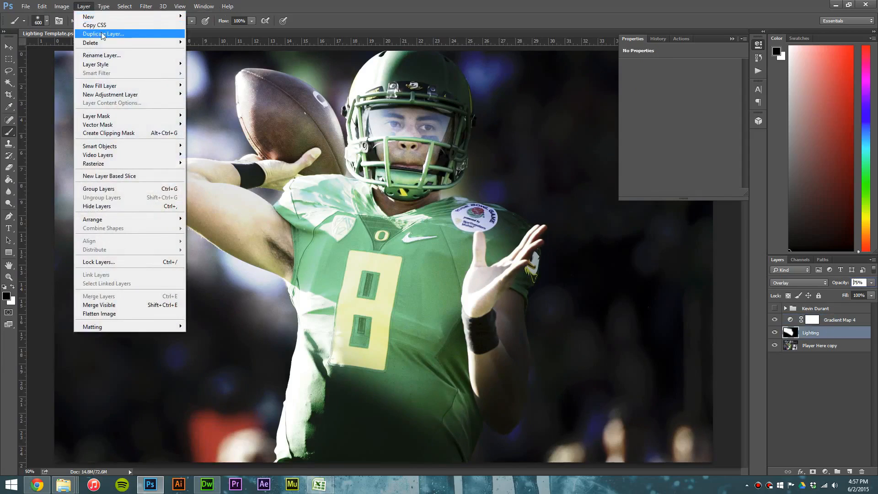
{"action": "mouse_move", "coordinate": [112, 95]}
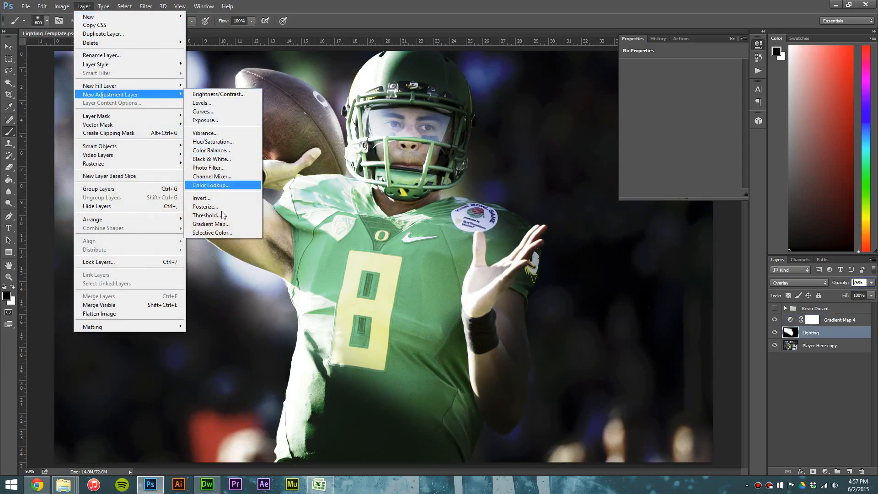
{"action": "left_click", "coordinate": [211, 223]}
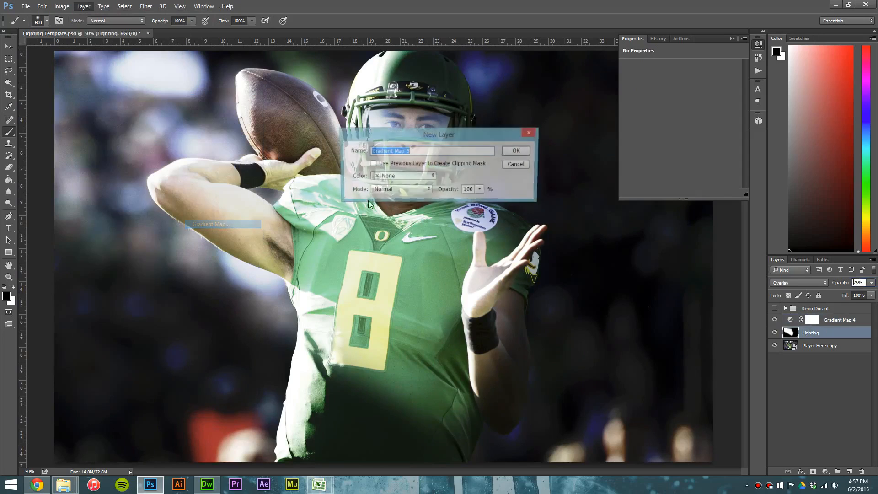
{"action": "left_click", "coordinate": [517, 151]}
{"action": "left_click", "coordinate": [710, 70]}
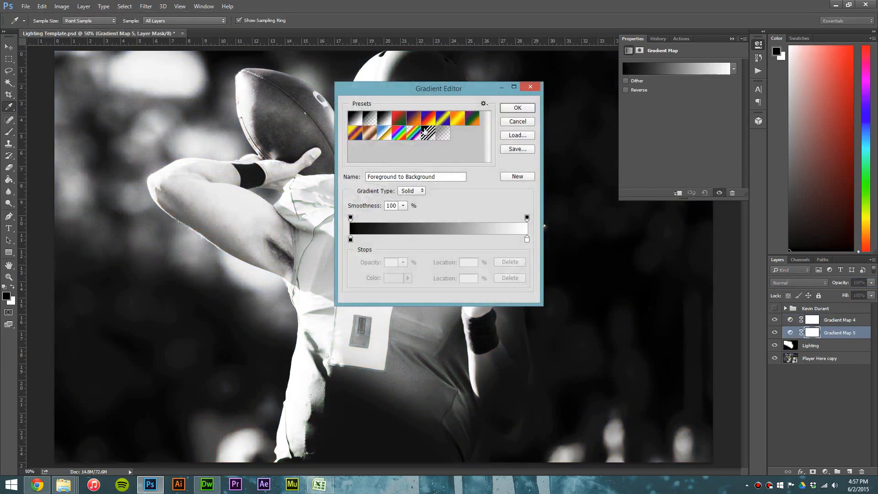
{"action": "left_click", "coordinate": [415, 119]}
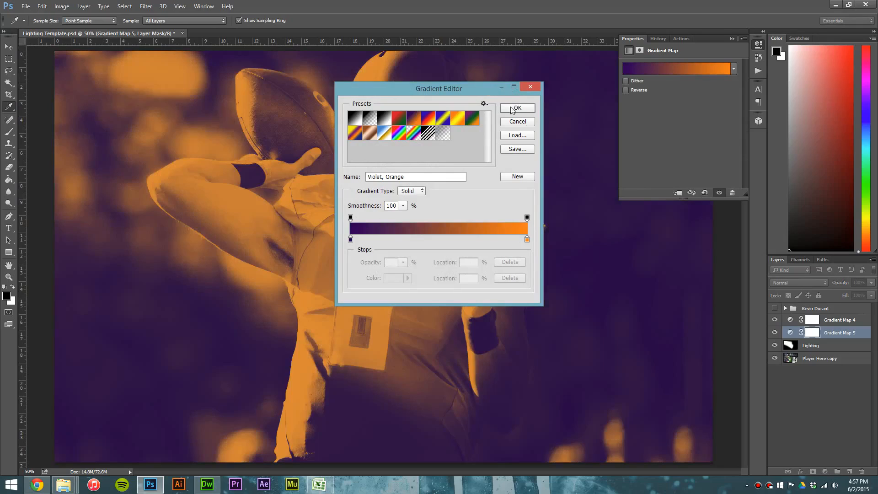
{"action": "left_click", "coordinate": [513, 109]}
{"action": "key", "text": "b"}
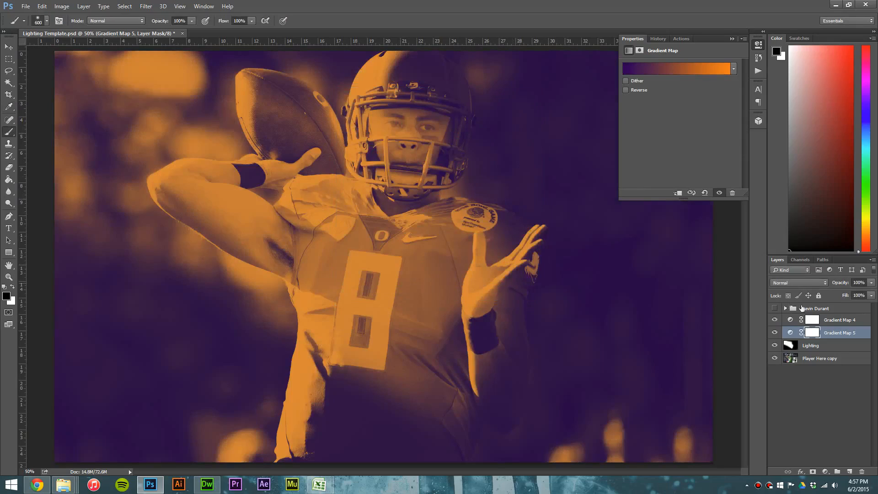
Try 15% and 25% opacity on the violet-orange gradient map and compare the photo with and without it
{"action": "left_click", "coordinate": [860, 283]}
{"action": "type", "text": "15"}
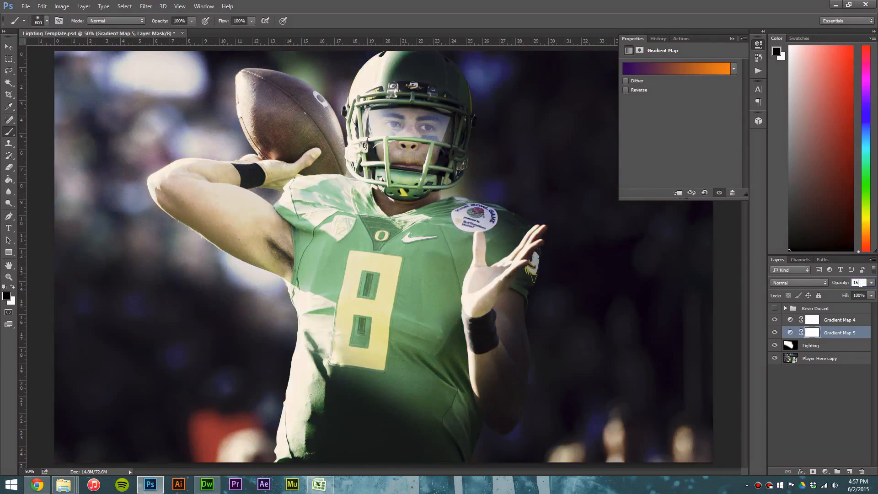
{"action": "type", "text": "25"}
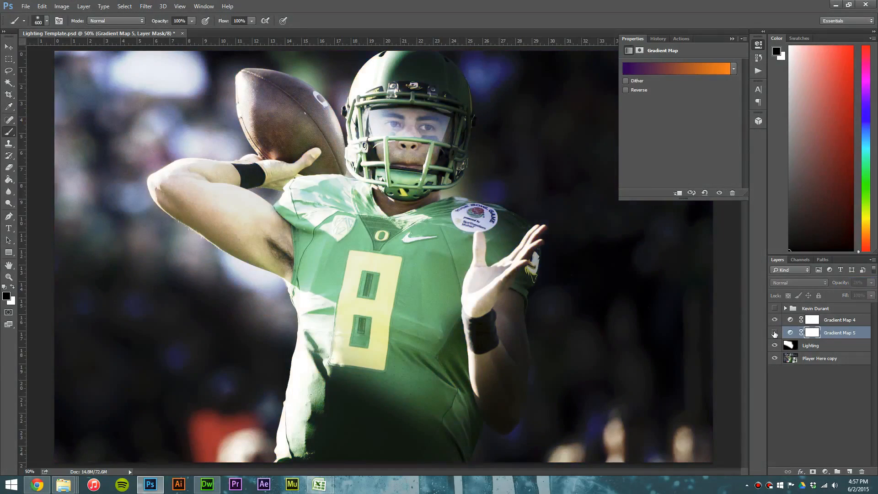
{"action": "key", "text": "Return"}
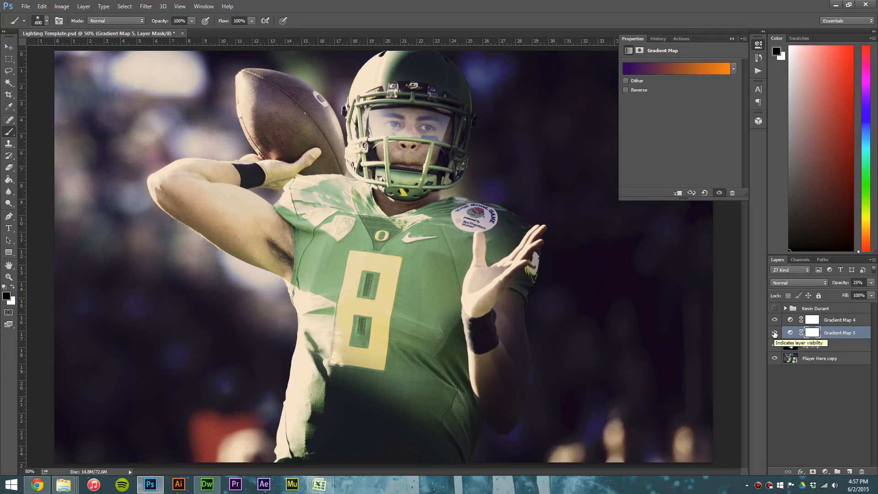
Examine the gradient colors, blend modes and opacities of the three gradient maps in the Kevin Durant group
{"action": "left_click", "coordinate": [786, 310]}
{"action": "left_click", "coordinate": [786, 309]}
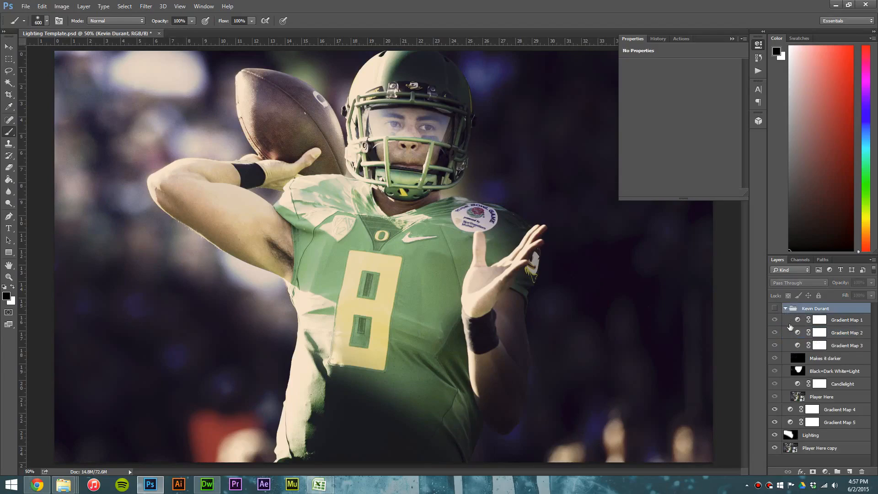
{"action": "left_click", "coordinate": [840, 343]}
{"action": "left_click", "coordinate": [841, 321]}
{"action": "left_click", "coordinate": [839, 334]}
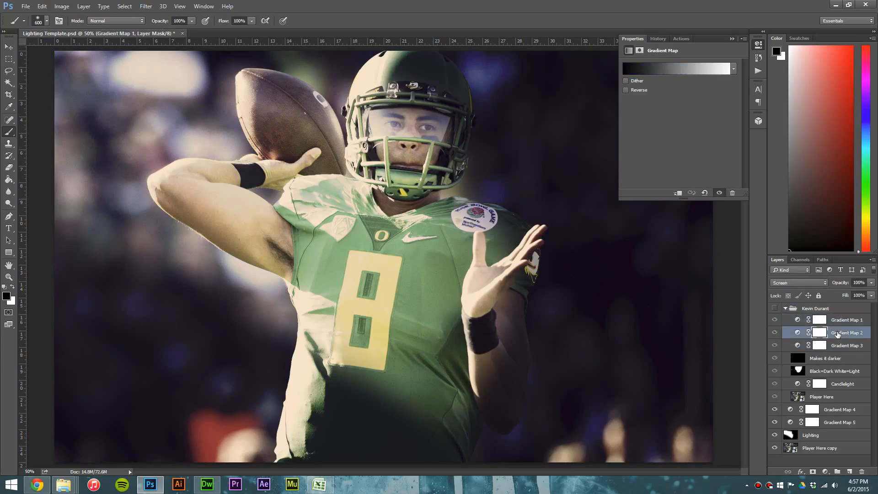
{"action": "left_click", "coordinate": [838, 345]}
{"action": "left_click", "coordinate": [841, 322]}
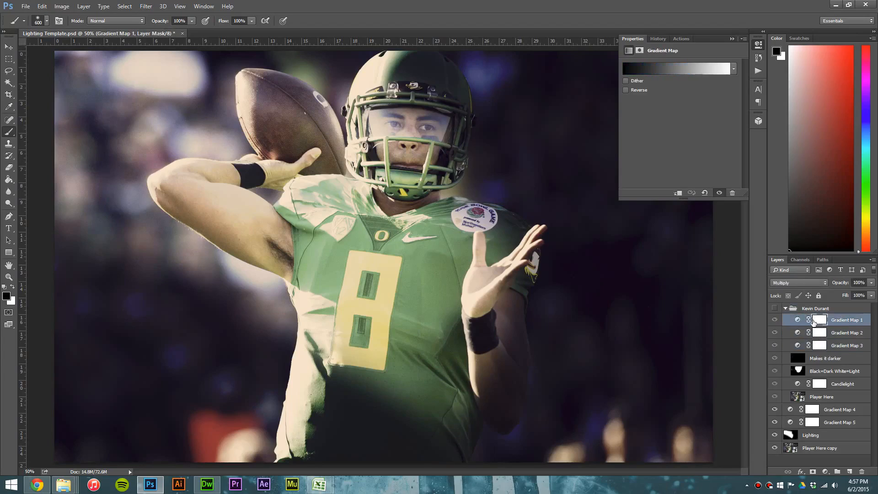
{"action": "left_click", "coordinate": [798, 320]}
{"action": "left_click", "coordinate": [798, 332]}
{"action": "left_click", "coordinate": [798, 320]}
{"action": "left_click", "coordinate": [799, 333]}
{"action": "left_click", "coordinate": [799, 346]}
{"action": "left_click", "coordinate": [798, 333]}
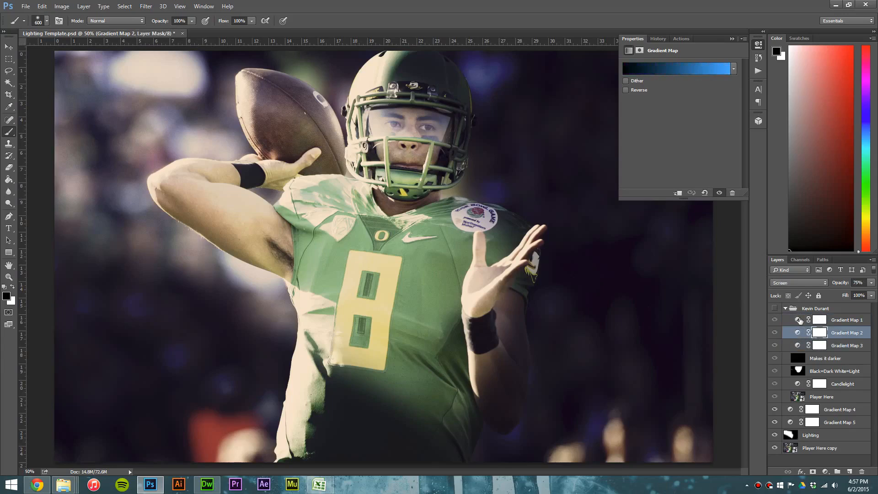
{"action": "left_click", "coordinate": [799, 319]}
{"action": "left_click", "coordinate": [798, 332]}
{"action": "left_click", "coordinate": [799, 345]}
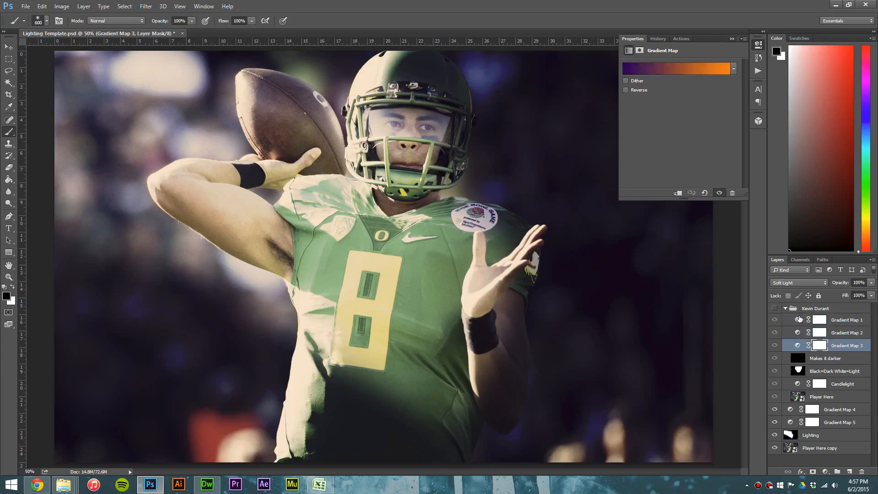
{"action": "left_click", "coordinate": [786, 309]}
Set the black-to-white gradient map's blend mode to Multiply and compare the photo with and without it
{"action": "left_click", "coordinate": [836, 321]}
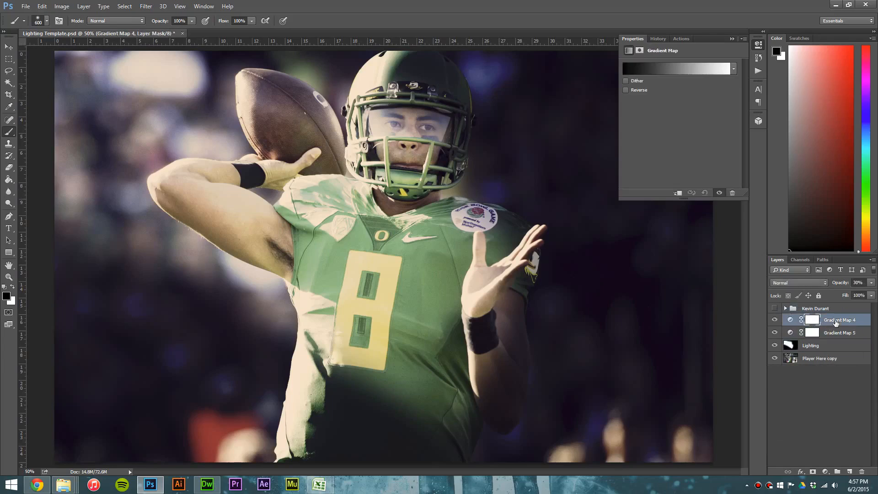
{"action": "left_click", "coordinate": [802, 283]}
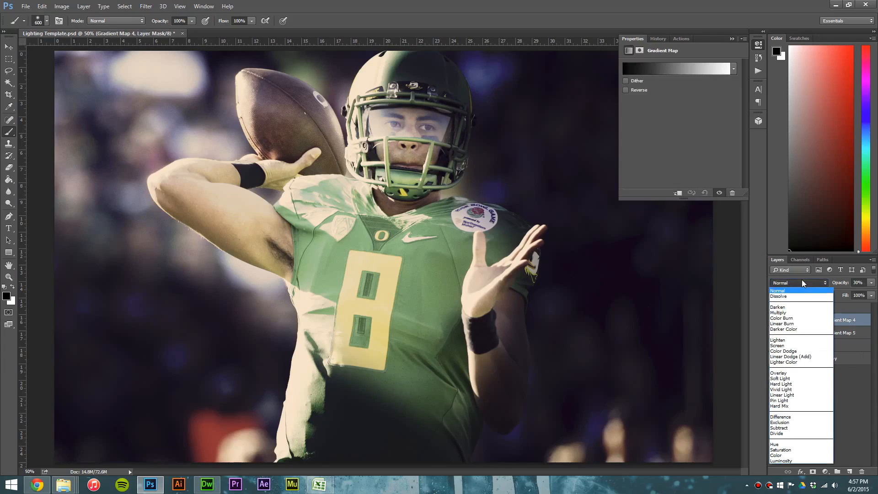
{"action": "left_click", "coordinate": [785, 313]}
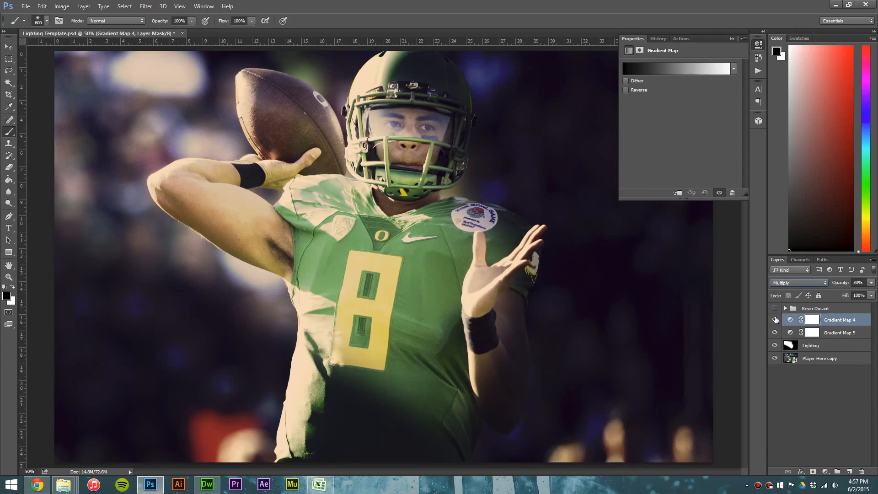
{"action": "left_click", "coordinate": [776, 319]}
{"action": "left_click", "coordinate": [775, 319]}
Try the Screen blend mode on the violet-orange gradient map and compare the photo with and without it
{"action": "left_click", "coordinate": [858, 338]}
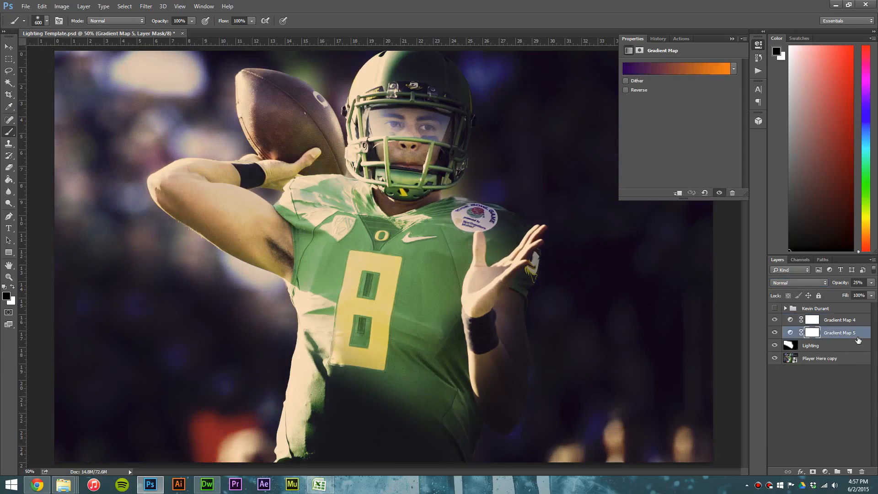
{"action": "left_click", "coordinate": [803, 285]}
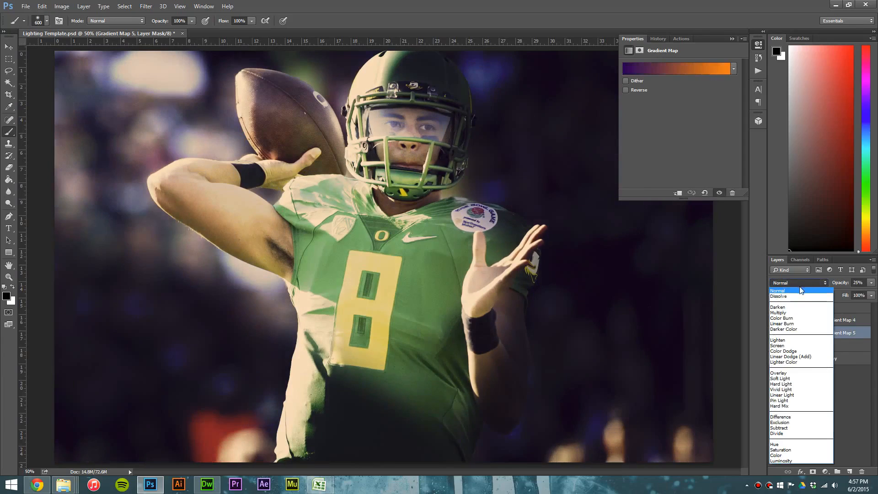
{"action": "left_click", "coordinate": [787, 346]}
{"action": "left_click", "coordinate": [776, 332]}
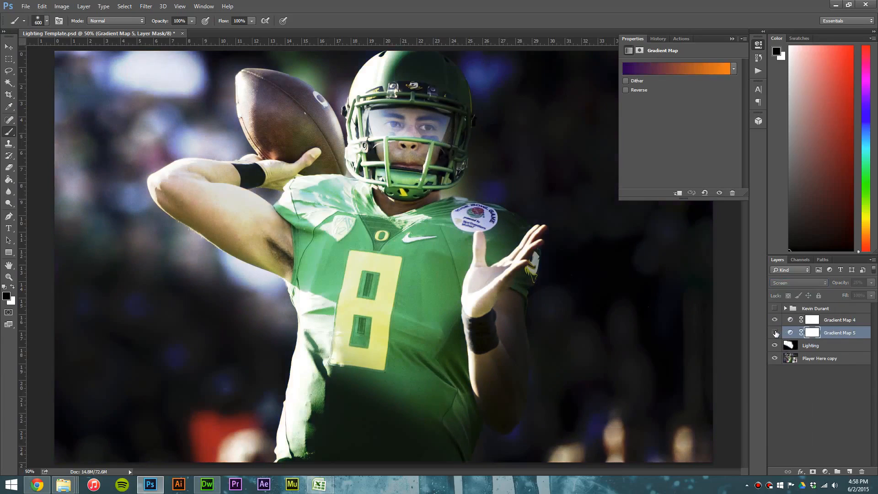
{"action": "left_click", "coordinate": [775, 332]}
Set the violet-orange gradient map's opacity to 35% and compare the photo with and without it
{"action": "left_click", "coordinate": [859, 282]}
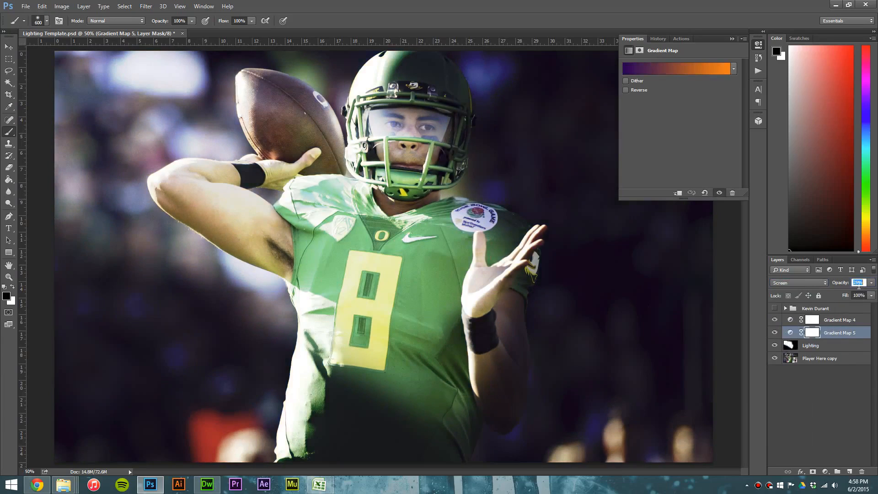
{"action": "type", "text": "35"}
{"action": "left_click", "coordinate": [775, 333]}
{"action": "left_click", "coordinate": [776, 333]}
{"action": "left_click", "coordinate": [776, 333]}
{"action": "left_click", "coordinate": [776, 333]}
Set the violet-orange gradient map's blend mode to Soft Light and compare the photo with and without it
{"action": "left_click", "coordinate": [804, 282]}
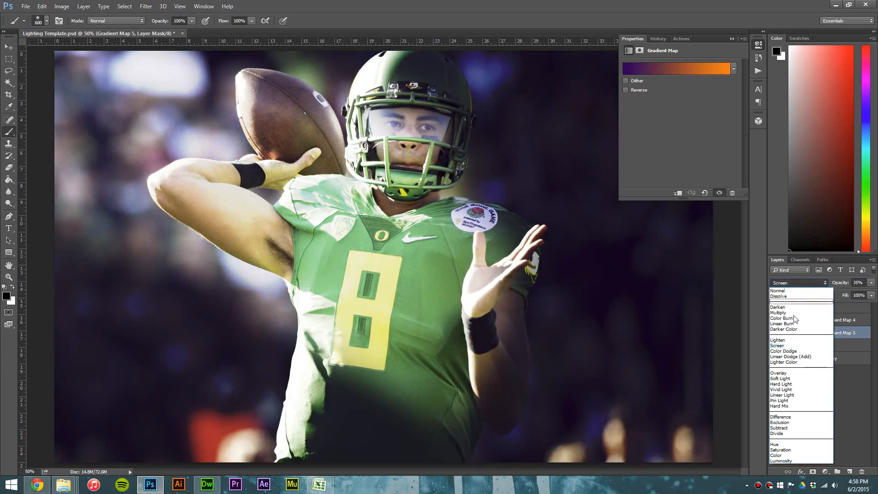
{"action": "left_click", "coordinate": [786, 378]}
{"action": "left_click", "coordinate": [775, 333]}
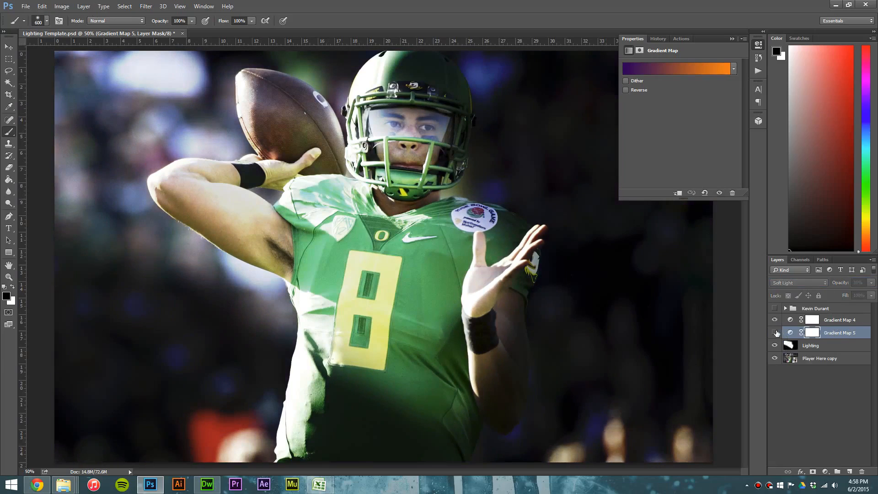
{"action": "left_click", "coordinate": [775, 333]}
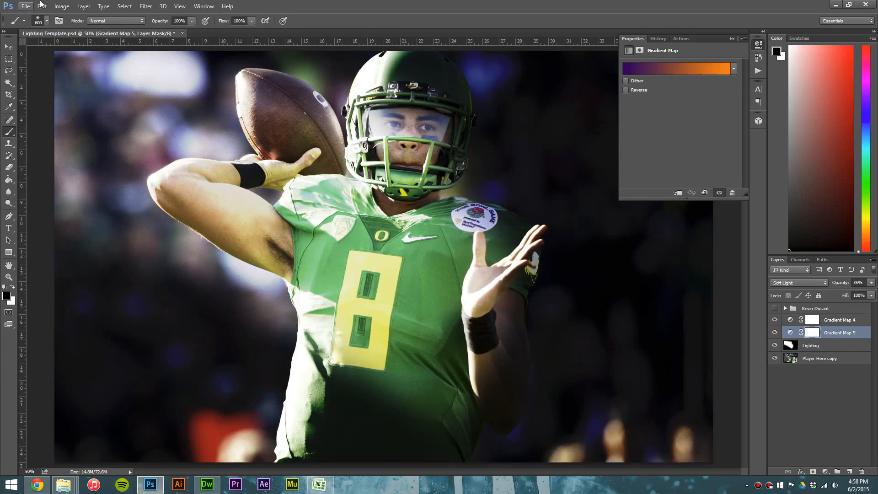
Add a new Gradient Map adjustment layer directly above the violet-orange gradient map
{"action": "left_click", "coordinate": [84, 6]}
{"action": "mouse_move", "coordinate": [178, 94]}
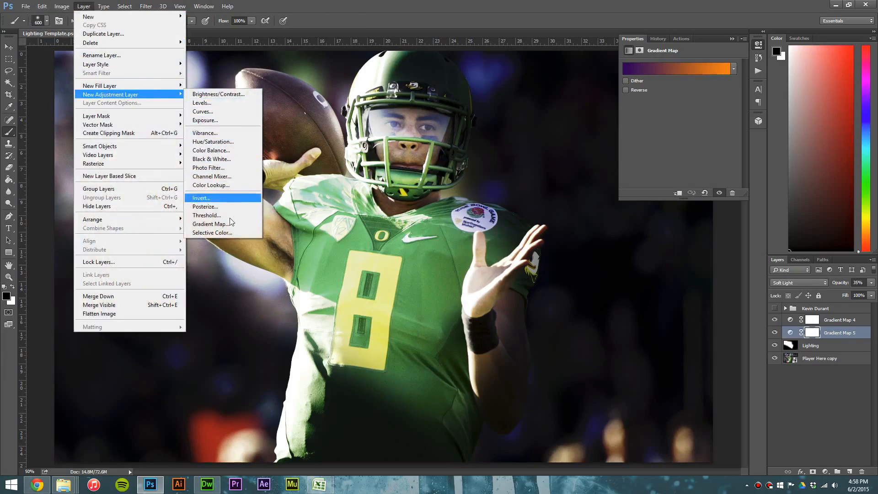
{"action": "left_click", "coordinate": [215, 223]}
{"action": "left_click", "coordinate": [517, 151]}
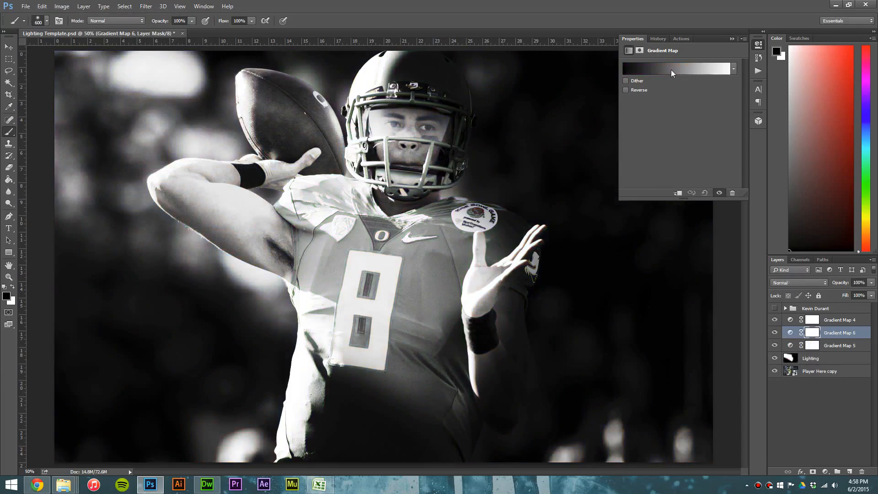
Recolor the new gradient map's black stop to green 169e00, keeping the other stop white
{"action": "left_click", "coordinate": [671, 68]}
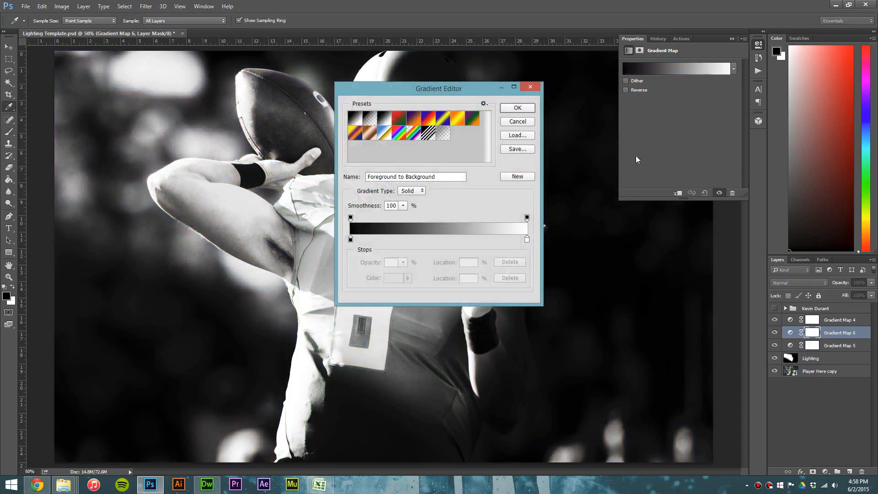
{"action": "left_click", "coordinate": [351, 238]}
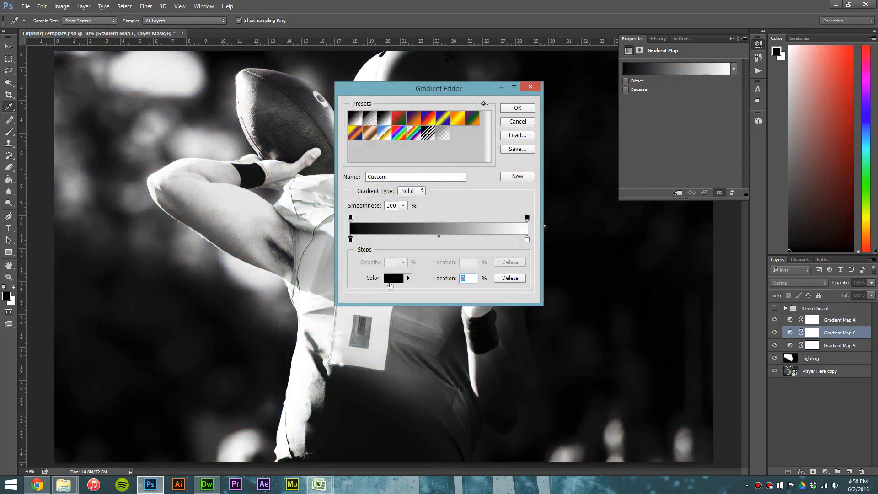
{"action": "left_click", "coordinate": [390, 284]}
{"action": "left_click", "coordinate": [714, 246]}
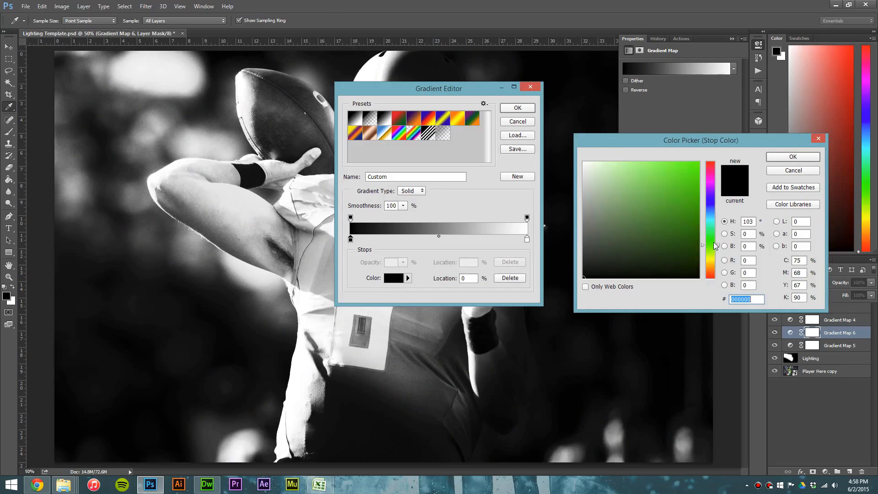
{"action": "left_click_drag", "start_coordinate": [714, 243], "coordinate": [703, 207]}
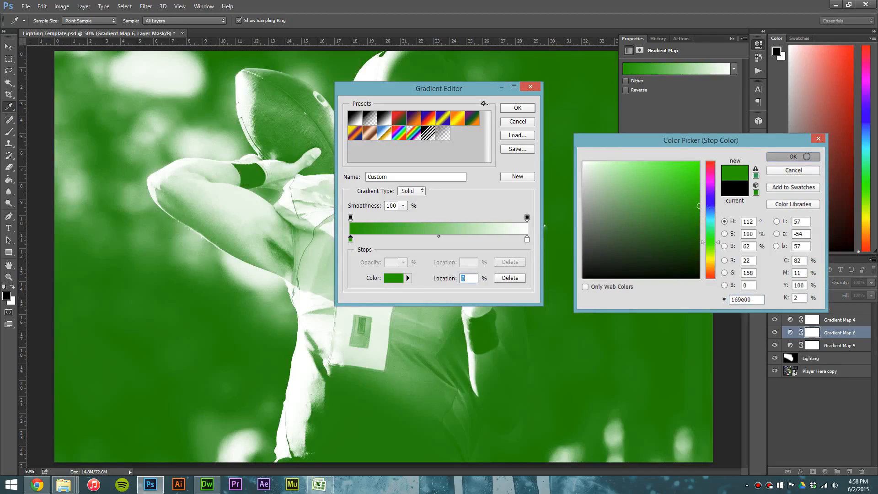
{"action": "left_click", "coordinate": [793, 156]}
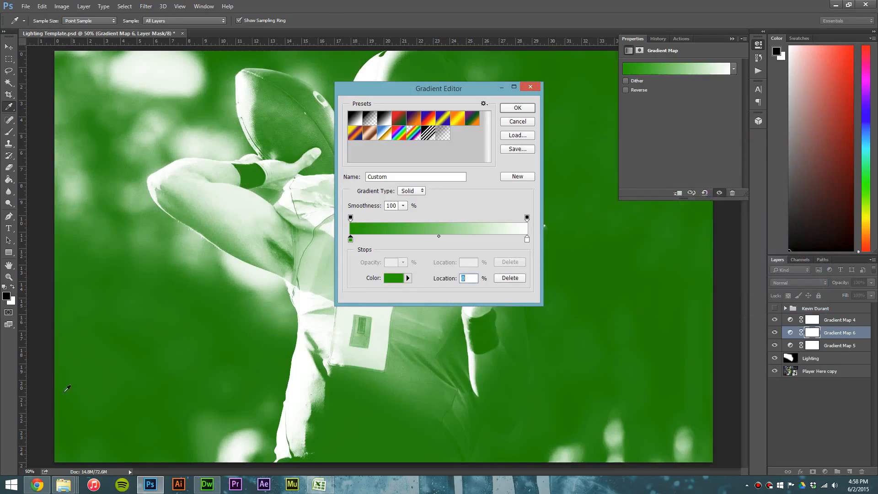
{"action": "left_click", "coordinate": [37, 485]}
{"action": "left_click", "coordinate": [37, 485]}
{"action": "left_click", "coordinate": [527, 108]}
{"action": "key", "text": "b"}
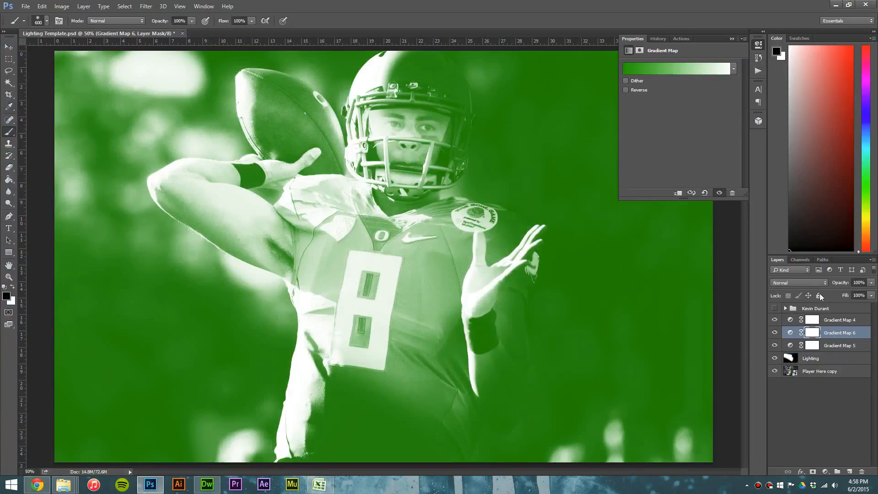
Set the green-white gradient map's blend mode to Screen and its opacity to 10%
{"action": "left_click", "coordinate": [808, 279]}
{"action": "left_click", "coordinate": [789, 346]}
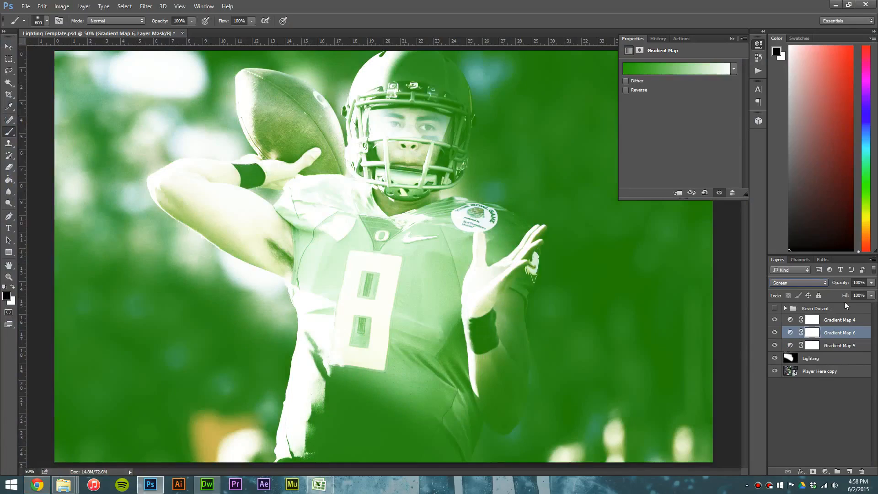
{"action": "left_click", "coordinate": [859, 283]}
{"action": "type", "text": "25"}
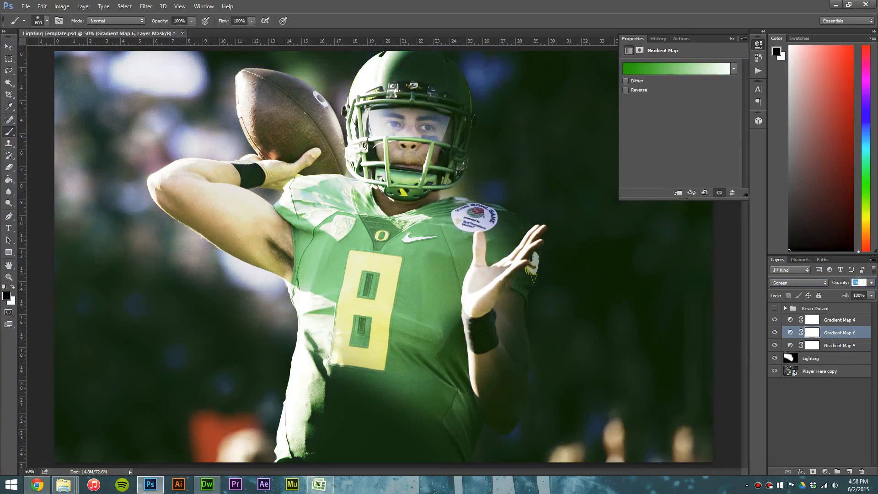
{"action": "type", "text": "10"}
Compare the photo with and without the green-white gradient map
{"action": "left_click", "coordinate": [775, 333]}
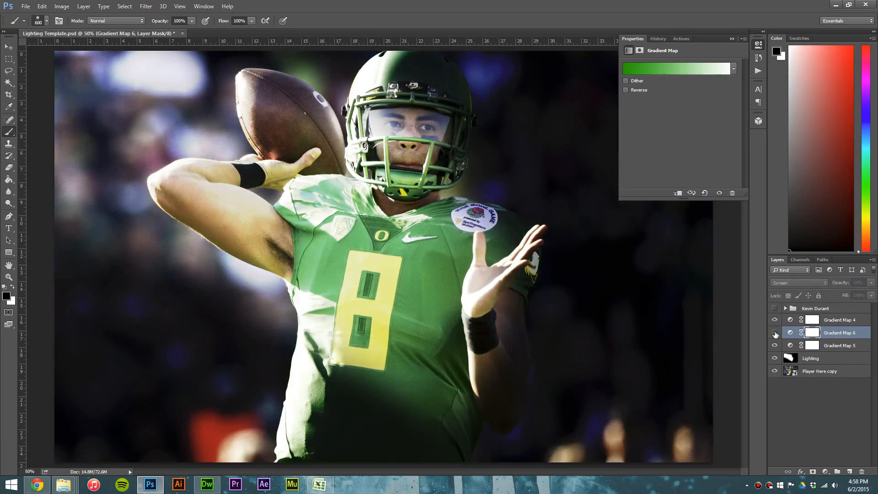
{"action": "left_click", "coordinate": [775, 333]}
{"action": "left_click", "coordinate": [775, 333]}
{"action": "left_click", "coordinate": [775, 333]}
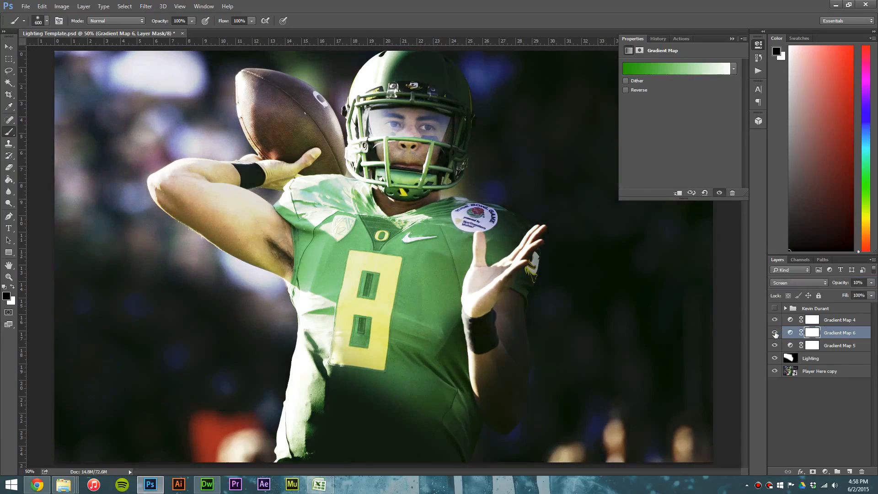
{"action": "left_click", "coordinate": [859, 282]}
{"action": "left_click", "coordinate": [775, 333]}
{"action": "left_click", "coordinate": [776, 334]}
{"action": "left_click", "coordinate": [776, 333]}
{"action": "left_click", "coordinate": [776, 333]}
Add a Color Lookup adjustment layer directly above the Player Here copy layer
{"action": "left_click", "coordinate": [825, 371]}
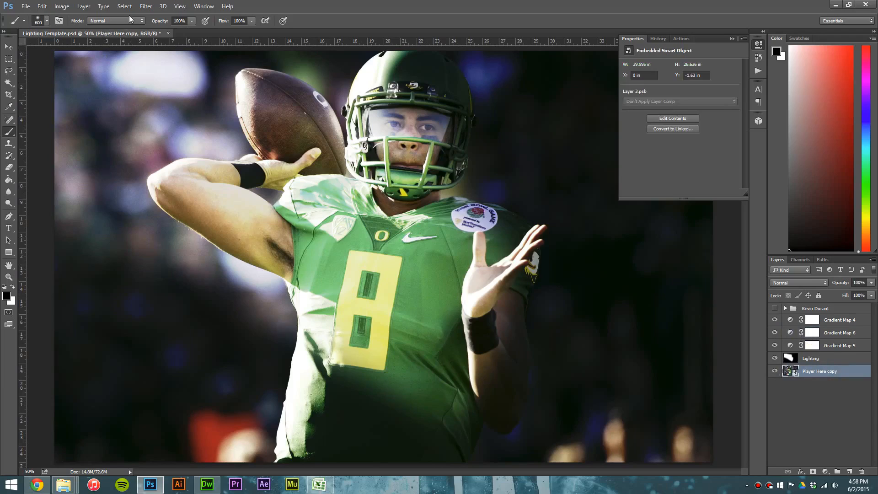
{"action": "left_click", "coordinate": [102, 6]}
{"action": "mouse_move", "coordinate": [84, 7]}
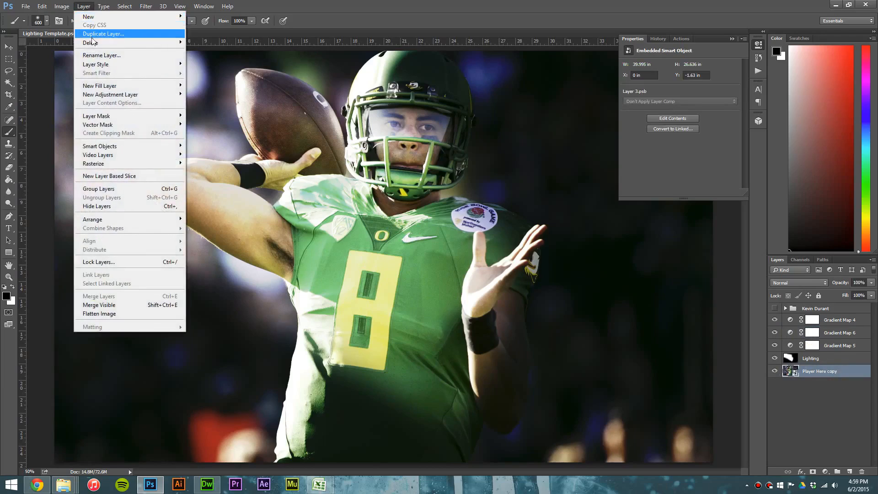
{"action": "mouse_move", "coordinate": [131, 97]}
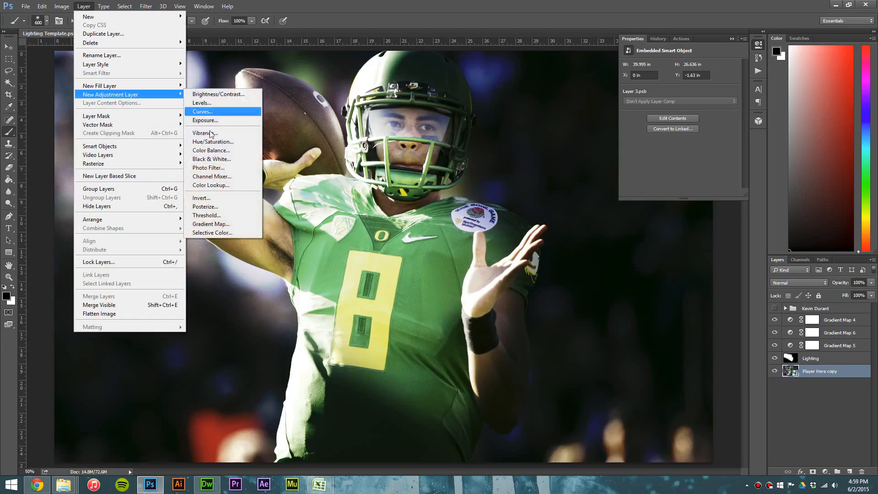
{"action": "left_click", "coordinate": [221, 186]}
{"action": "key", "text": "Return"}
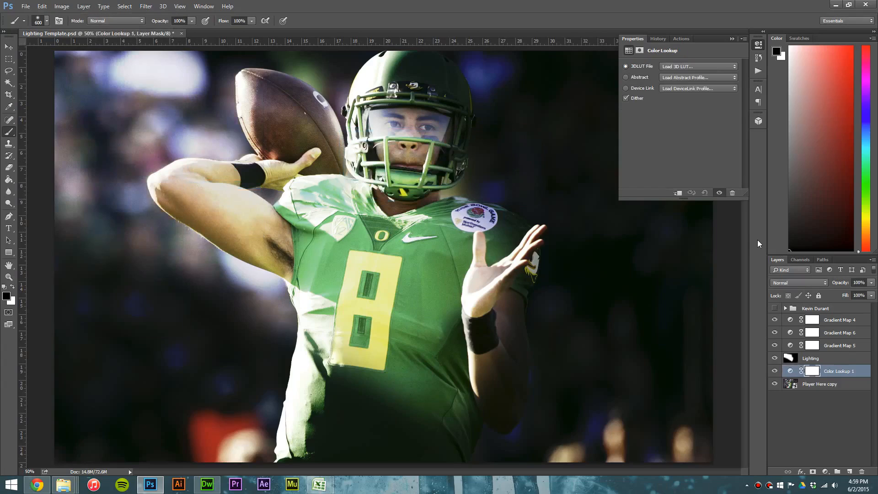
Try the Candlelight.CUBE 3D LUT on the color lookup at 50% opacity and compare the photo with and without it
{"action": "left_click", "coordinate": [695, 66]}
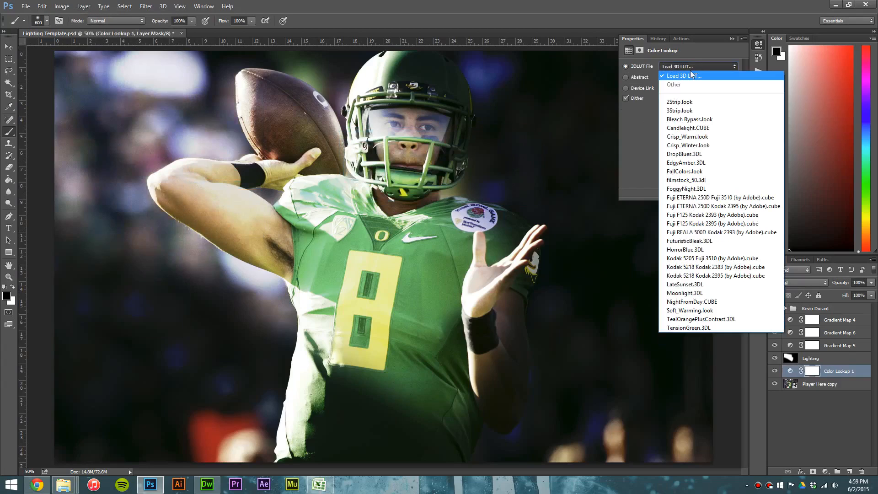
{"action": "left_click", "coordinate": [688, 64]}
{"action": "left_click", "coordinate": [689, 64]}
{"action": "left_click", "coordinate": [681, 127]}
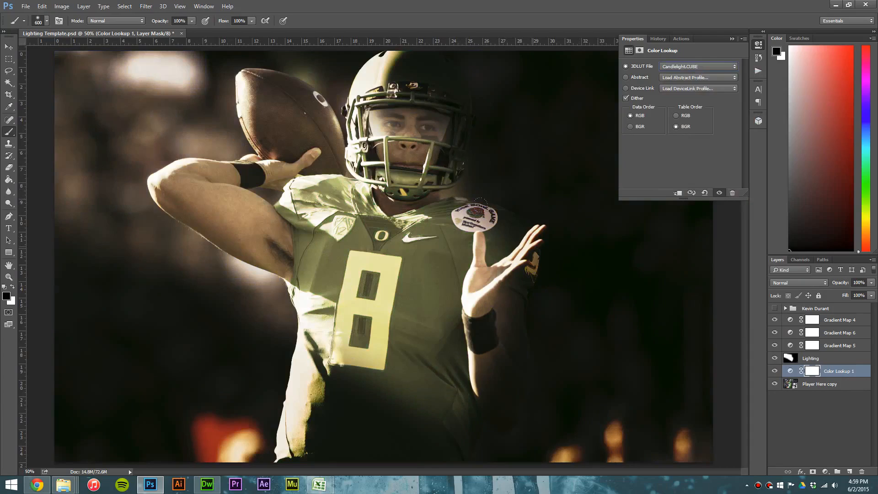
{"action": "left_click", "coordinate": [859, 283]}
{"action": "key", "text": "Return"}
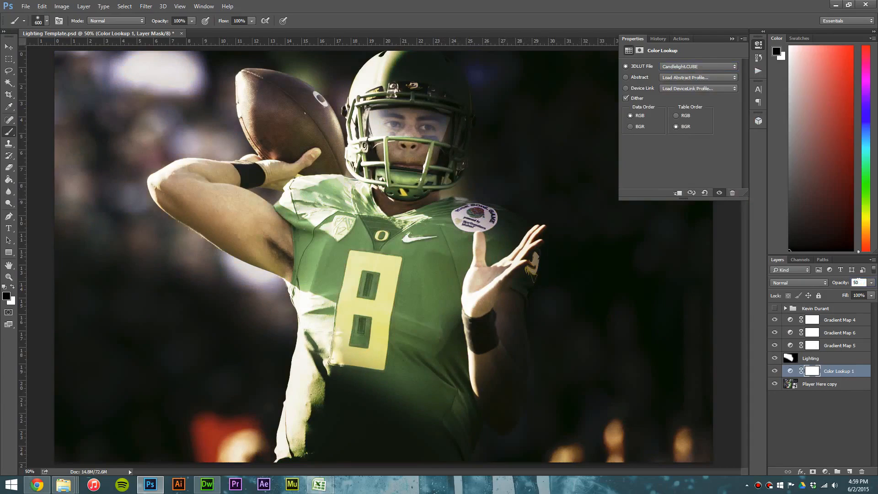
{"action": "left_click", "coordinate": [774, 371]}
{"action": "left_click", "coordinate": [774, 371]}
{"action": "left_click", "coordinate": [774, 371]}
{"action": "left_click", "coordinate": [774, 372]}
Set the Candlelight color lookup's opacity to 75% and compare the photo with and without it
{"action": "left_click", "coordinate": [859, 282]}
{"action": "type", "text": "75"}
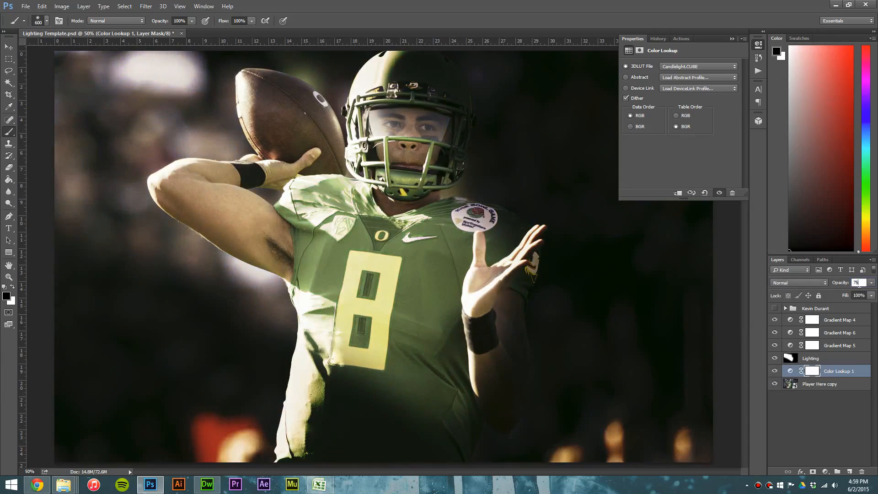
{"action": "left_click", "coordinate": [775, 372]}
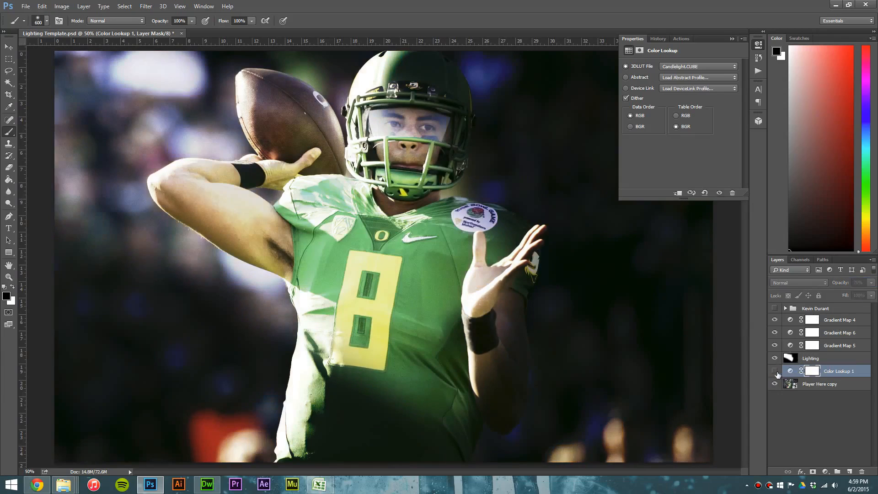
{"action": "left_click", "coordinate": [776, 372]}
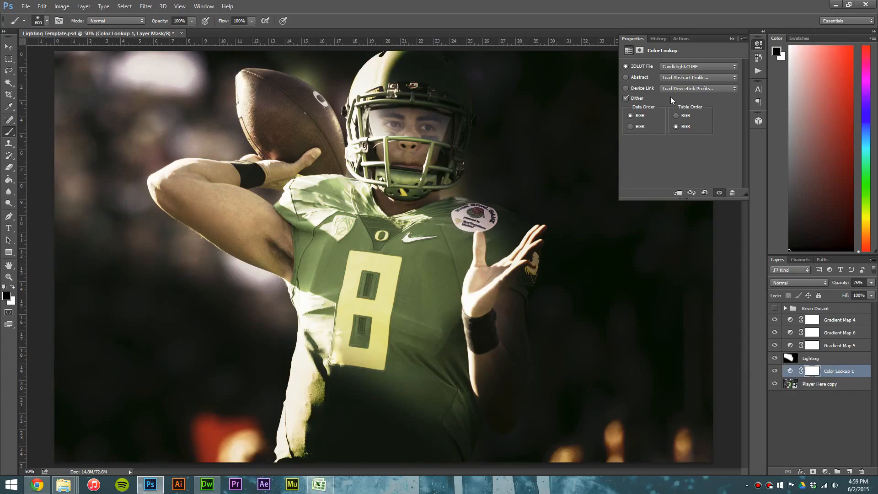
Try the DropBlues.3DL and FallColors.look 3D LUTs on the color lookup layer
{"action": "left_click", "coordinate": [675, 66]}
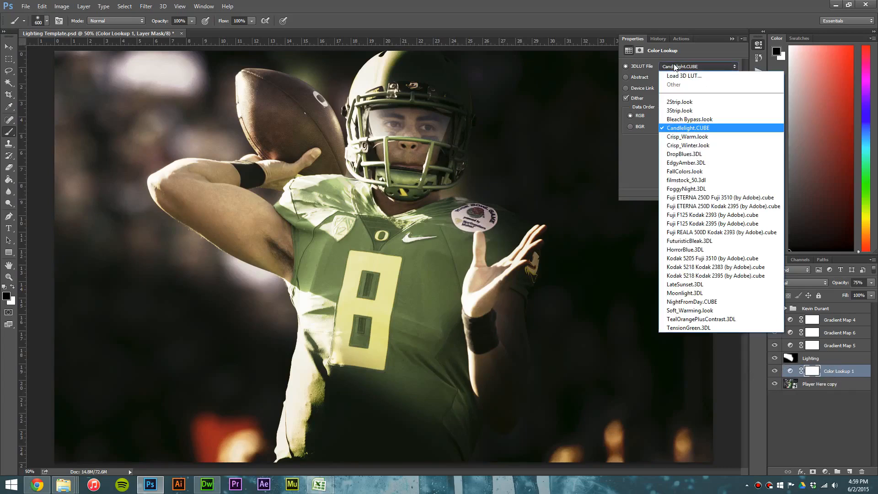
{"action": "left_click", "coordinate": [691, 153]}
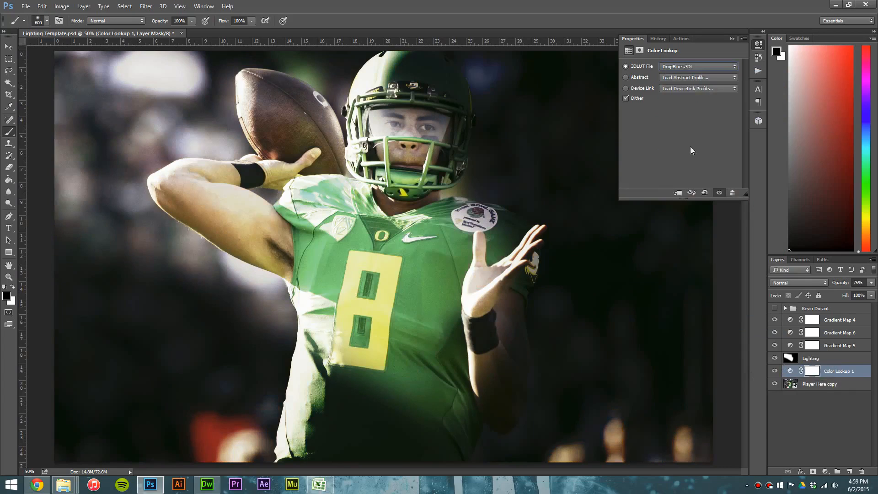
{"action": "left_click", "coordinate": [691, 67]}
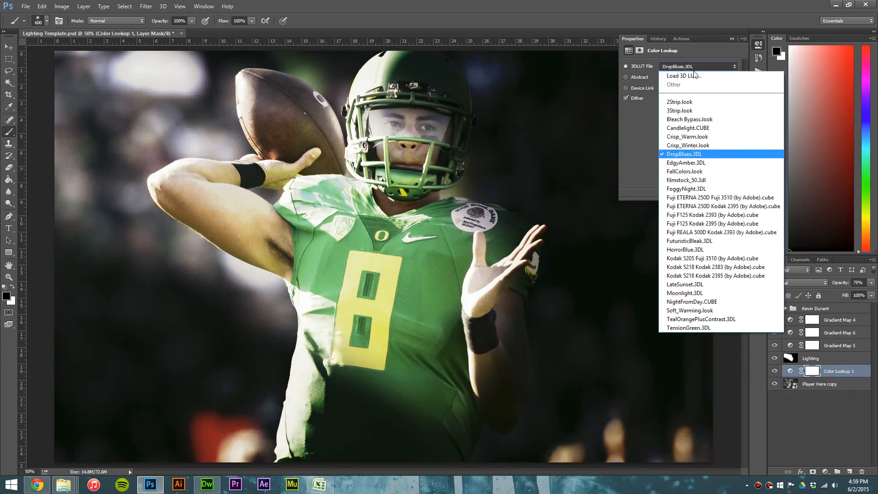
{"action": "left_click", "coordinate": [690, 171]}
Apply the TensionGreen.3DL 3D LUT to the color lookup and compare the photo with and without it
{"action": "left_click", "coordinate": [699, 68]}
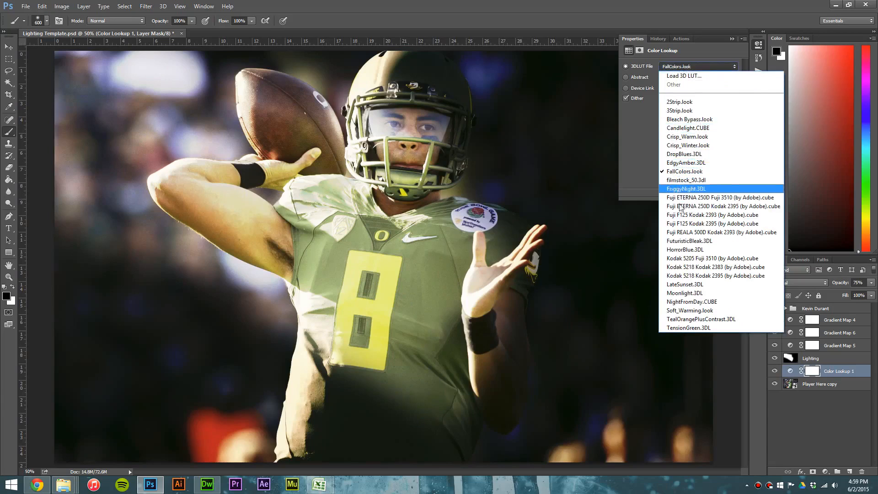
{"action": "left_click", "coordinate": [702, 328]}
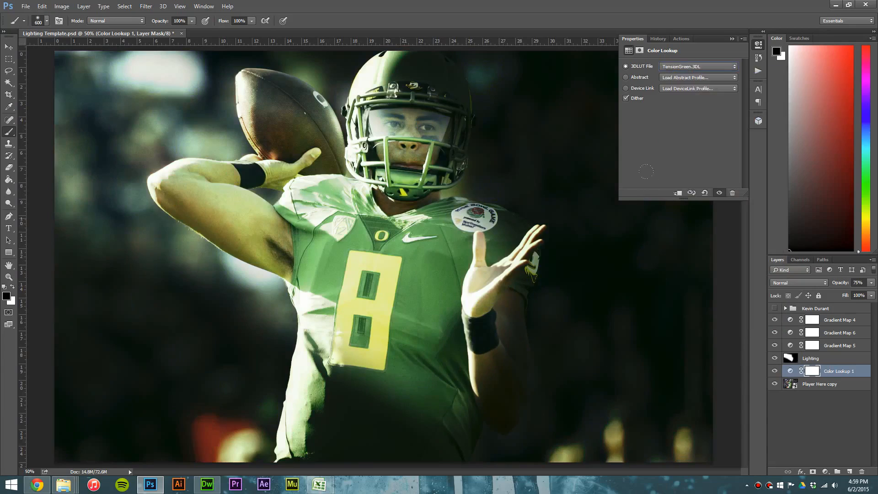
{"action": "left_click", "coordinate": [776, 371]}
{"action": "left_click", "coordinate": [776, 372]}
{"action": "left_click", "coordinate": [776, 371]}
{"action": "left_click", "coordinate": [776, 371]}
Set the TensionGreen color lookup's opacity to 50% and compare the photo with and without it
{"action": "left_click", "coordinate": [858, 283]}
{"action": "type", "text": "50"}
{"action": "left_click", "coordinate": [775, 371]}
{"action": "left_click", "coordinate": [775, 371]}
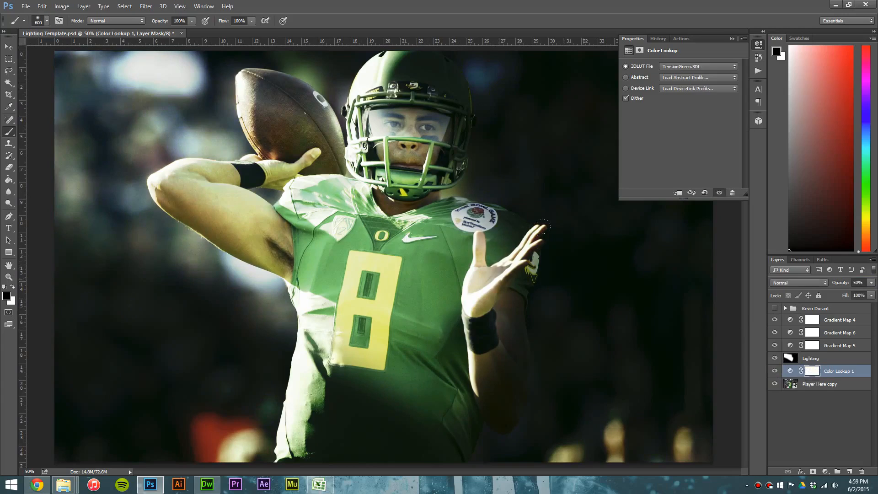
Add a black (000000) Solid Color fill layer directly above the Lighting layer
{"action": "left_click", "coordinate": [833, 361]}
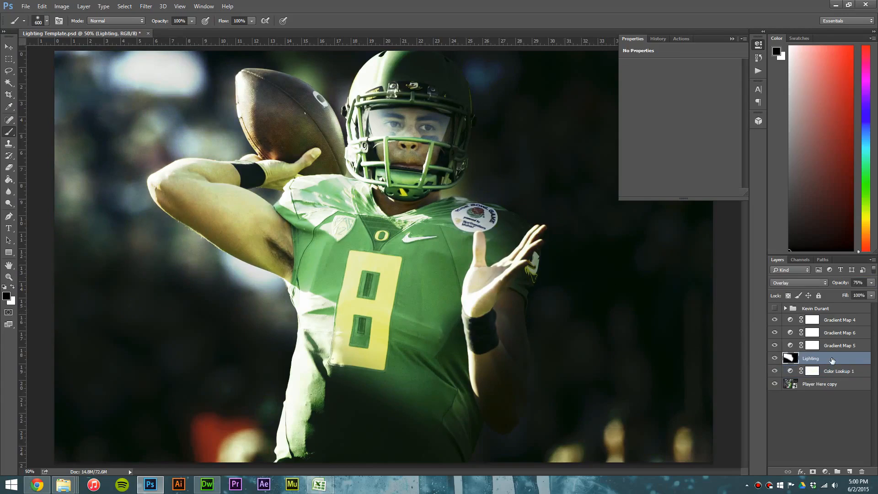
{"action": "left_click", "coordinate": [84, 6]}
{"action": "mouse_move", "coordinate": [122, 95]}
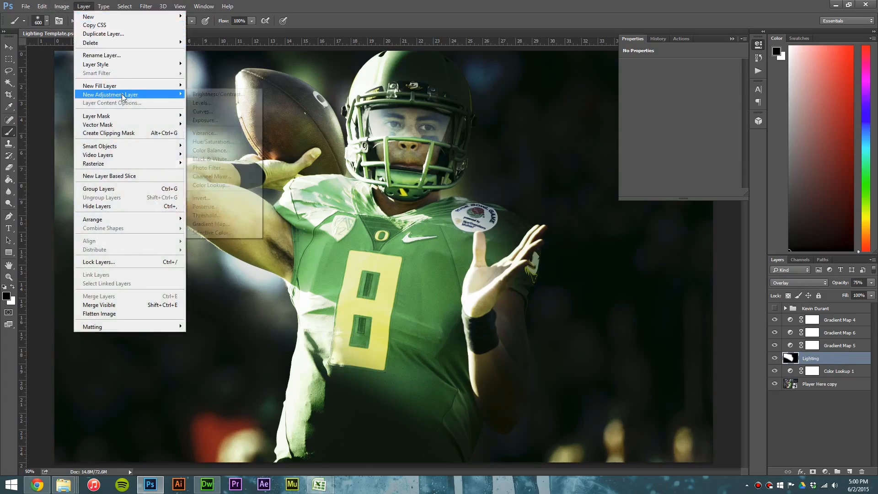
{"action": "left_click", "coordinate": [198, 85]}
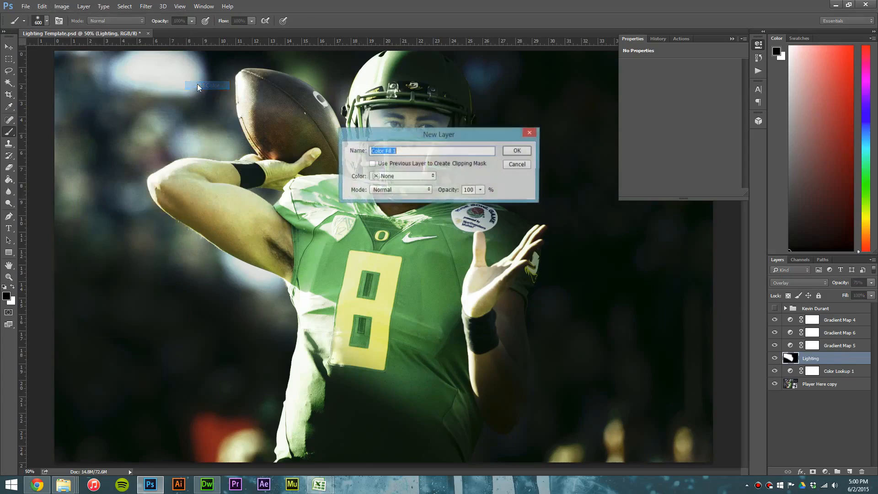
{"action": "left_click", "coordinate": [509, 152]}
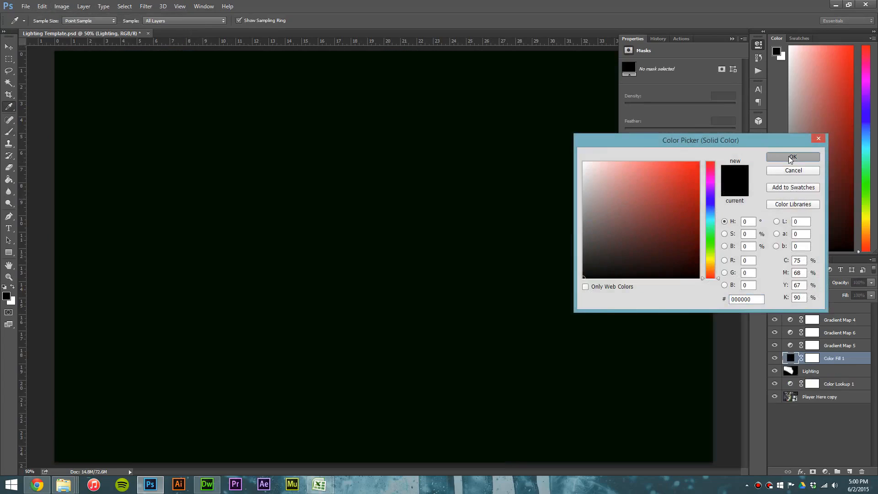
{"action": "left_click", "coordinate": [791, 158]}
Try 50% opacity on the black color fill layer, settling on 25%
{"action": "left_click", "coordinate": [859, 282]}
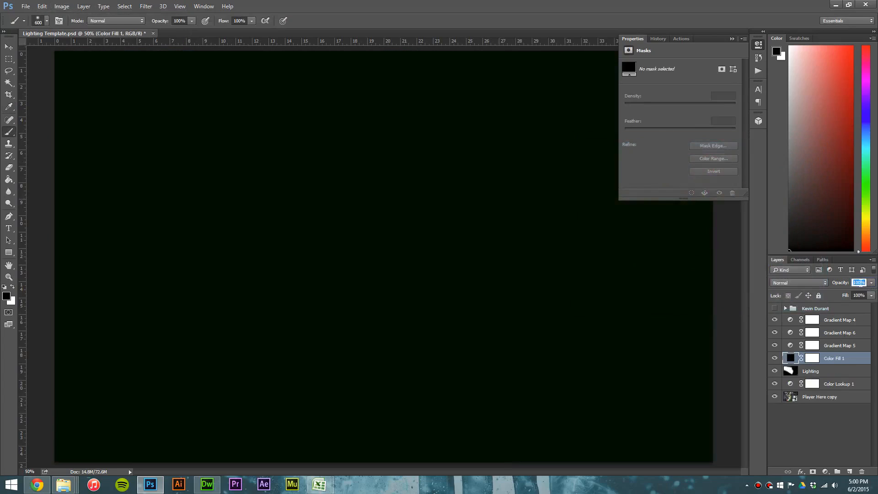
{"action": "type", "text": "50"}
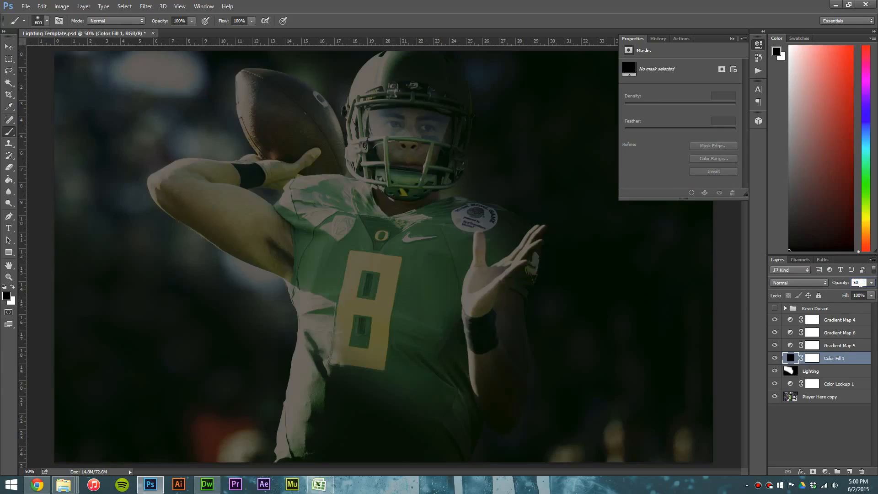
{"action": "type", "text": "25"}
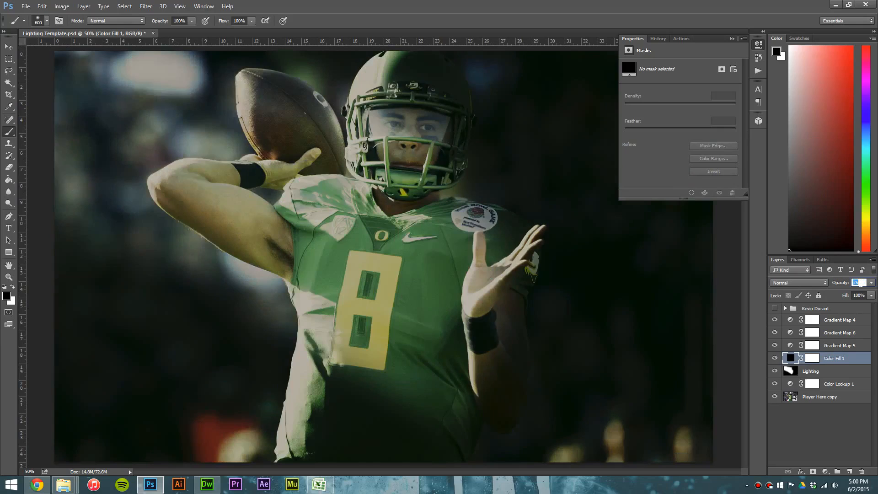
Try 15% opacity on the black color fill layer and compare the photo with and without it
{"action": "type", "text": "15"}
{"action": "left_click", "coordinate": [775, 358]}
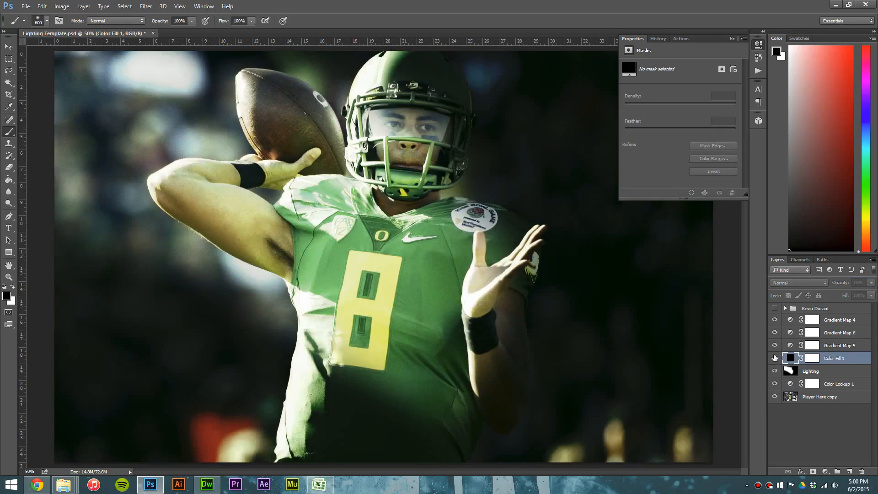
{"action": "left_click", "coordinate": [774, 358]}
{"action": "left_click", "coordinate": [775, 357]}
{"action": "left_click", "coordinate": [775, 358]}
{"action": "left_click", "coordinate": [774, 358]}
{"action": "left_click", "coordinate": [774, 358]}
Set the black color fill layer's opacity to 5% and compare the photo with and without it
{"action": "left_click", "coordinate": [858, 282]}
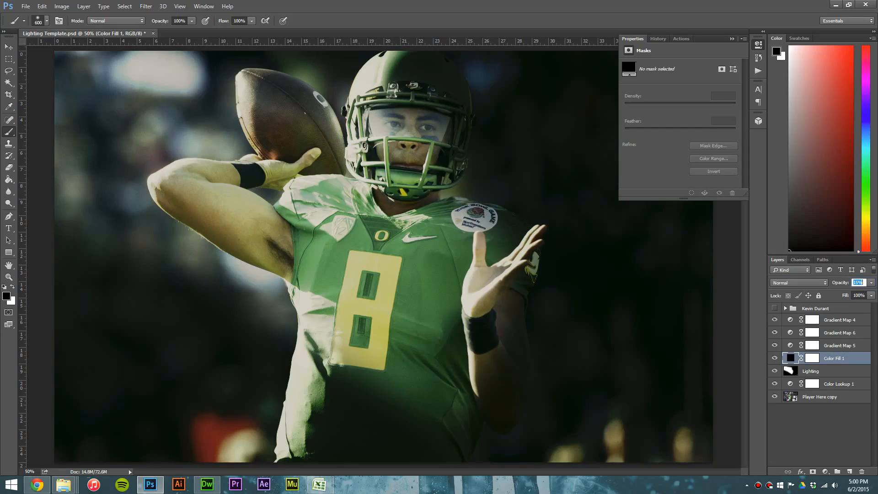
{"action": "type", "text": "54"}
{"action": "key", "text": "BackSpace"}
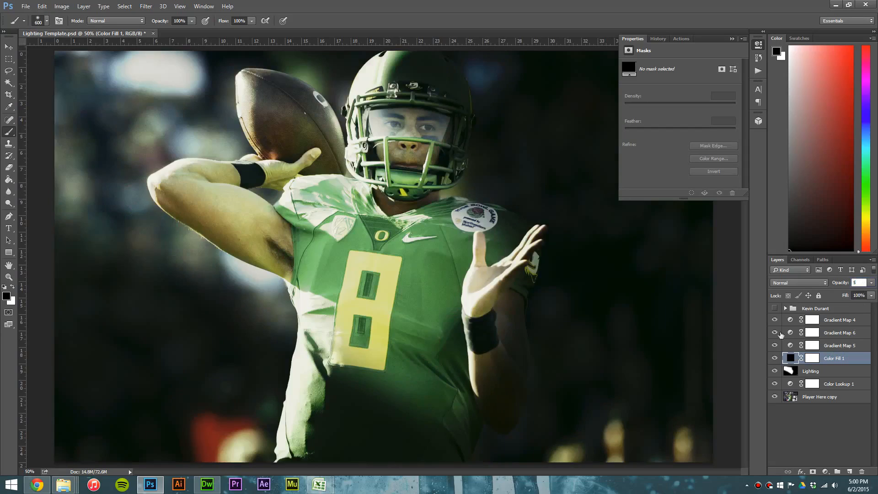
{"action": "left_click", "coordinate": [775, 359]}
{"action": "left_click", "coordinate": [775, 359]}
{"action": "left_click", "coordinate": [775, 359]}
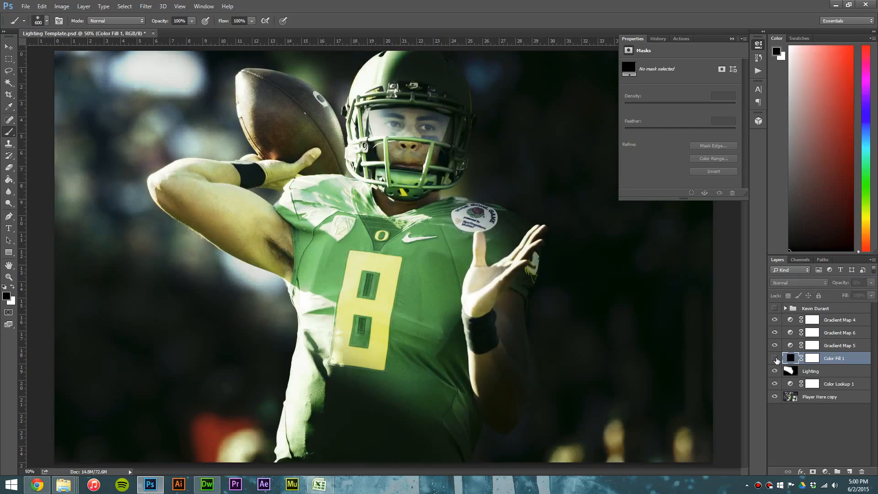
{"action": "left_click", "coordinate": [775, 360]}
{"action": "left_click", "coordinate": [776, 360]}
{"action": "left_click", "coordinate": [775, 360]}
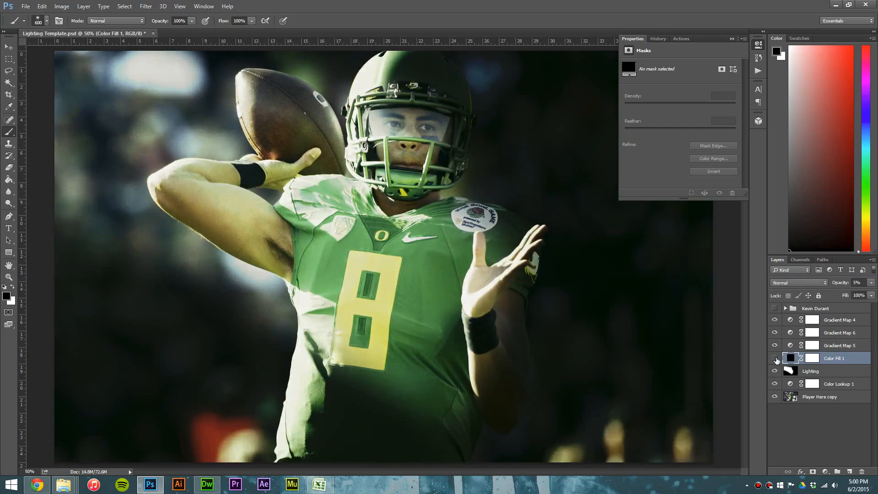
{"action": "left_click", "coordinate": [775, 360]}
{"action": "left_click", "coordinate": [775, 359]}
{"action": "left_click", "coordinate": [776, 360]}
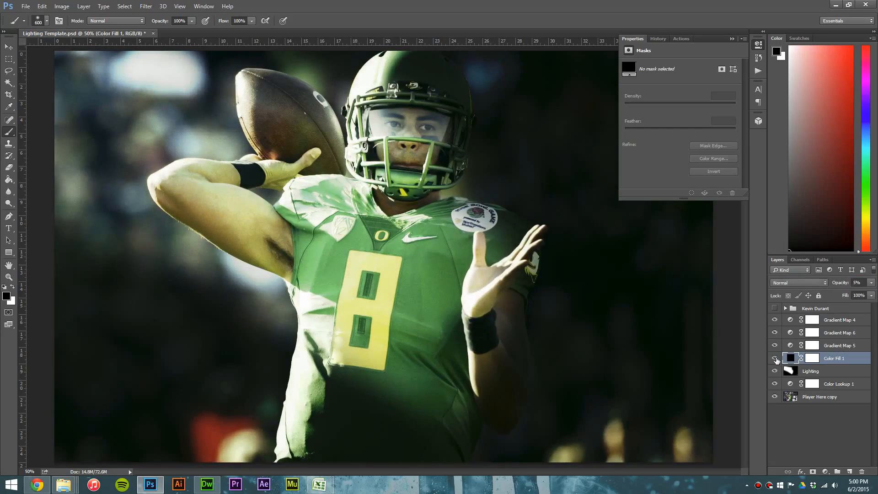
{"action": "left_click", "coordinate": [776, 360]}
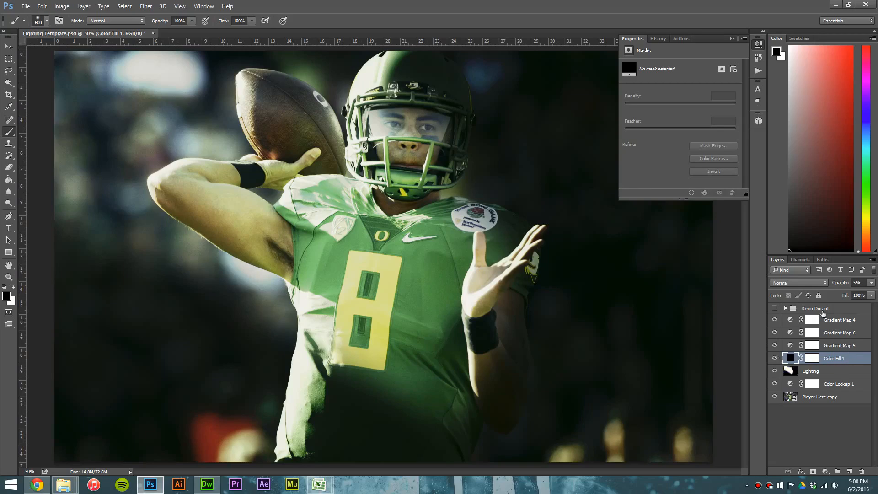
Compare the Kevin Durant template group's effect with the recreated lighting layers by switching their visibility
{"action": "left_click", "coordinate": [775, 308]}
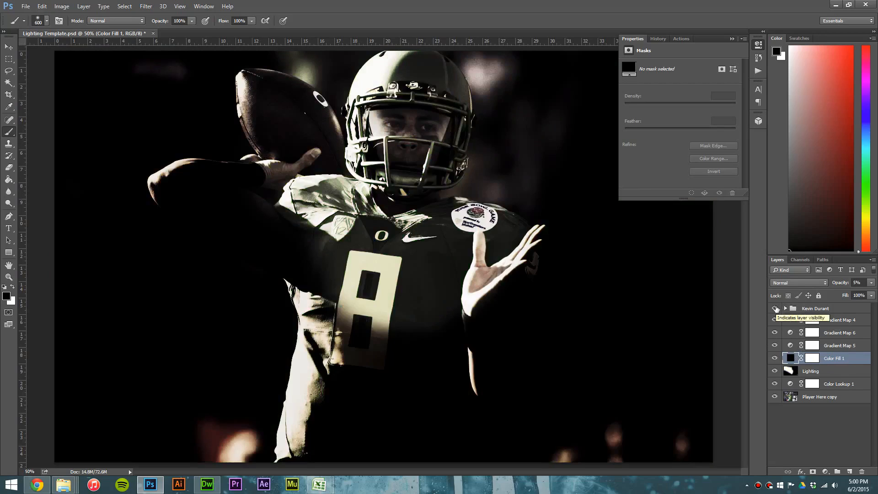
{"action": "left_click_drag", "start_coordinate": [775, 308], "coordinate": [775, 386]}
{"action": "left_click", "coordinate": [775, 309]}
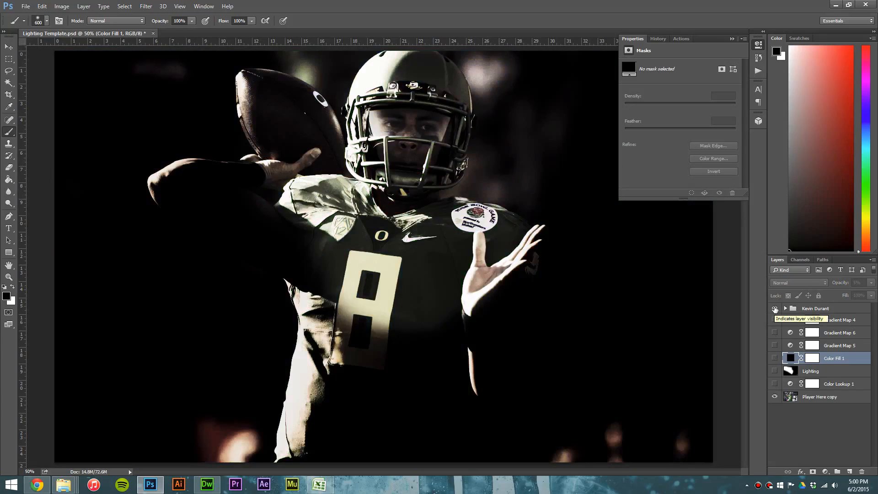
{"action": "left_click", "coordinate": [775, 308]}
{"action": "left_click_drag", "start_coordinate": [775, 320], "coordinate": [775, 388]}
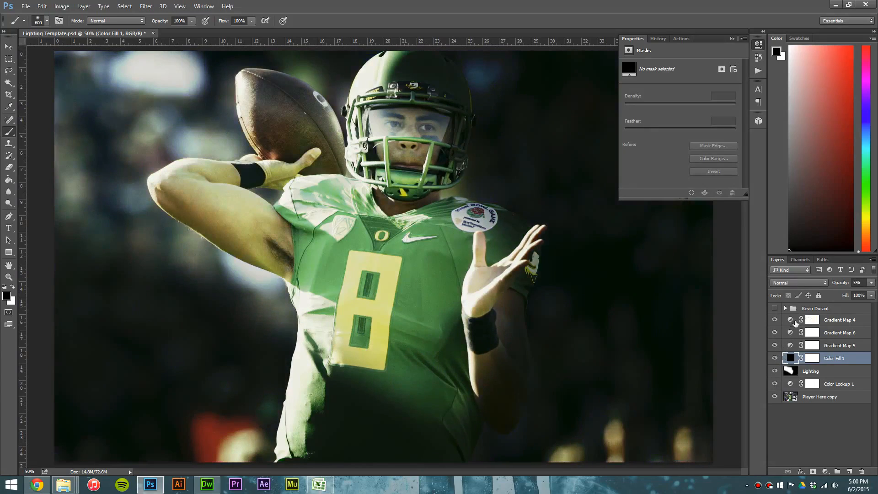
Review the layers inside the Kevin Durant group, including Black=Dark White=Light, and check Gradient Map 6 in the recreated set
{"action": "left_click", "coordinate": [785, 308]}
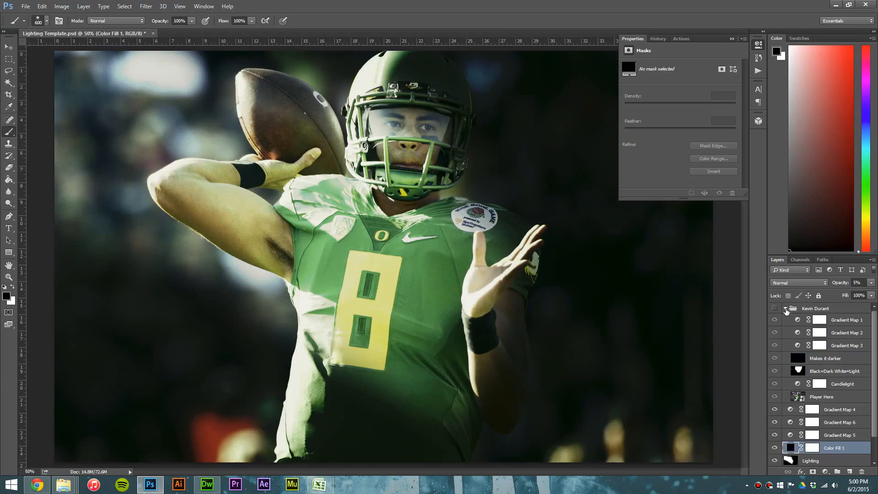
{"action": "left_click", "coordinate": [786, 310]}
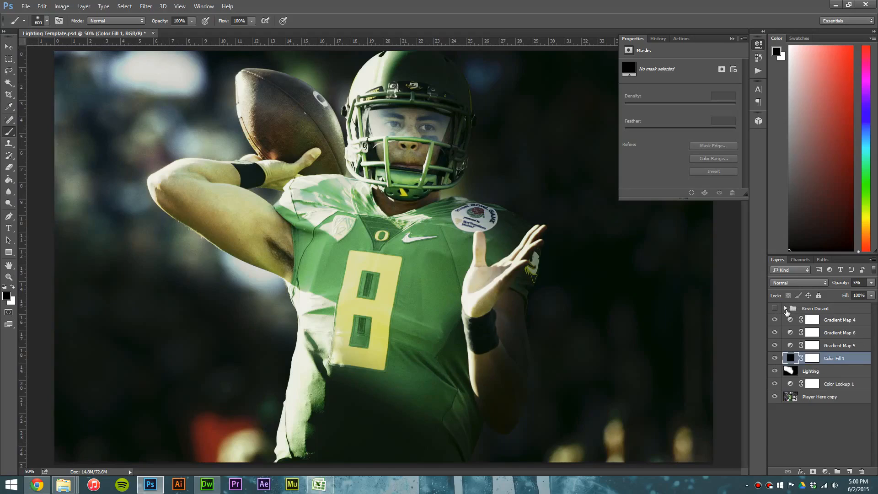
{"action": "left_click", "coordinate": [786, 309]}
{"action": "left_click", "coordinate": [829, 370]}
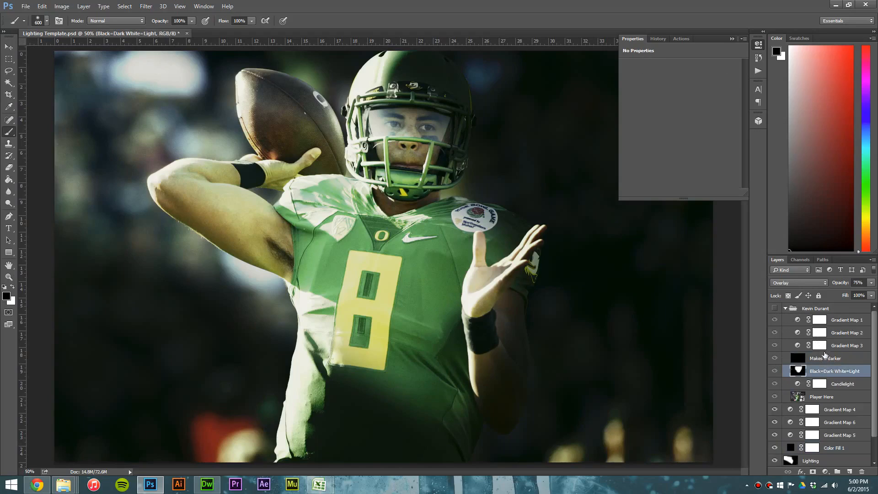
{"action": "left_click", "coordinate": [786, 310]}
{"action": "left_click", "coordinate": [785, 309]}
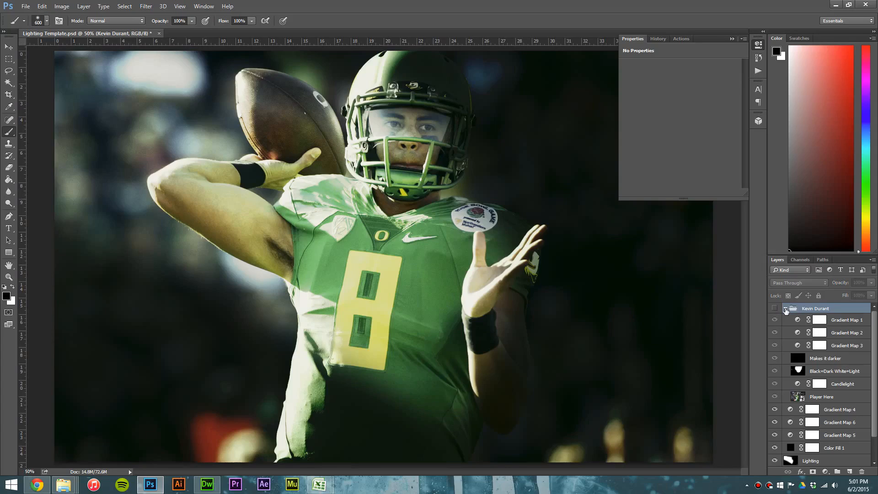
{"action": "left_click", "coordinate": [786, 309]}
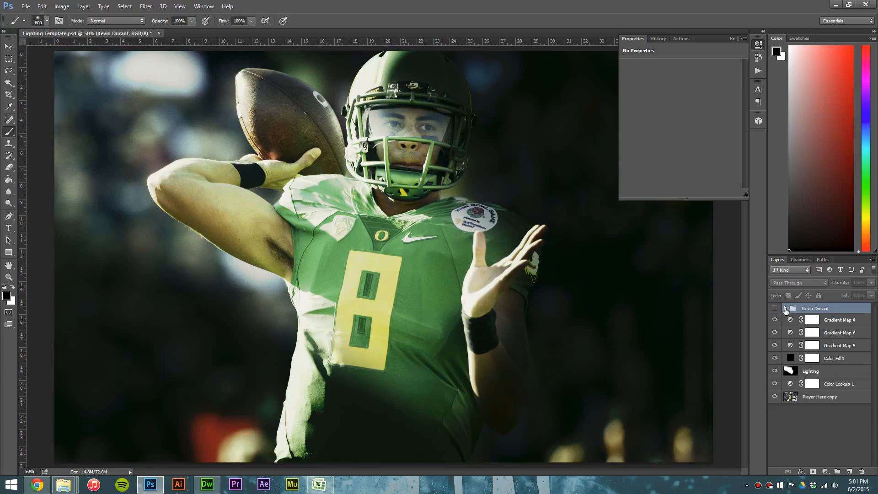
{"action": "left_click", "coordinate": [826, 334]}
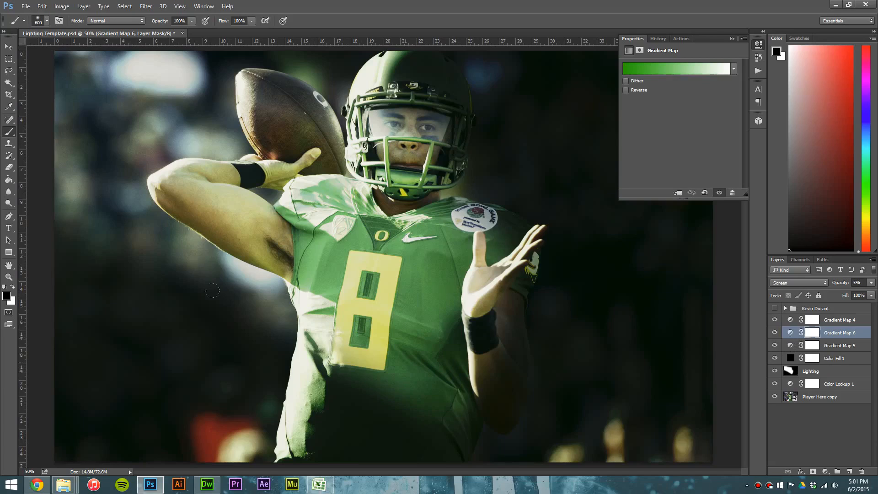
Switch to Chrome, return to the Marcus Mariota image results and open the pac-12.com 'heart tap' photo at full size
{"action": "left_click", "coordinate": [34, 486]}
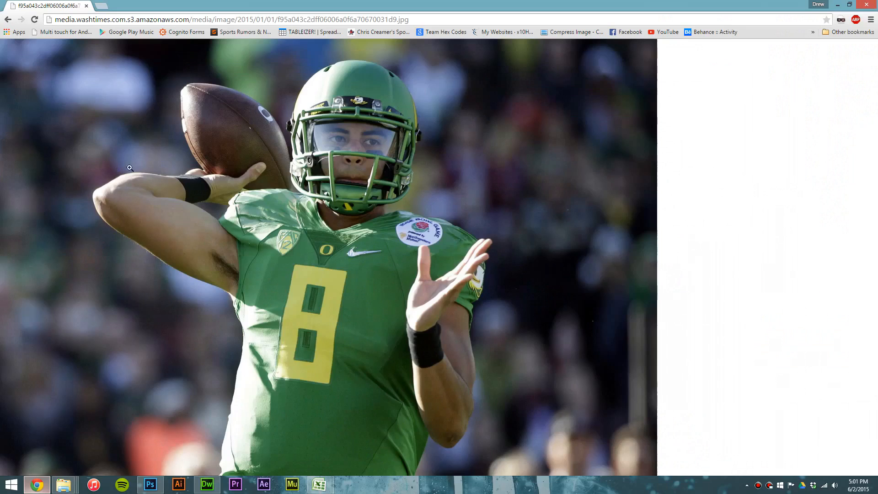
{"action": "left_click", "coordinate": [8, 20]}
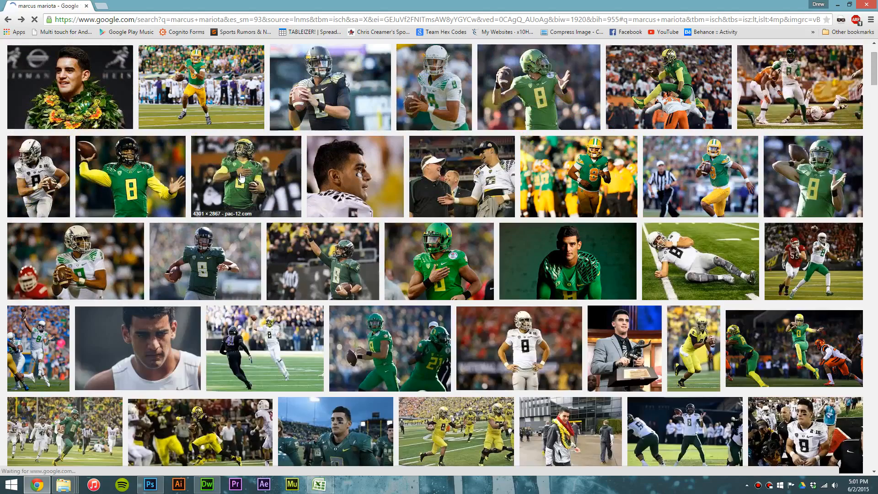
{"action": "left_click", "coordinate": [241, 177]}
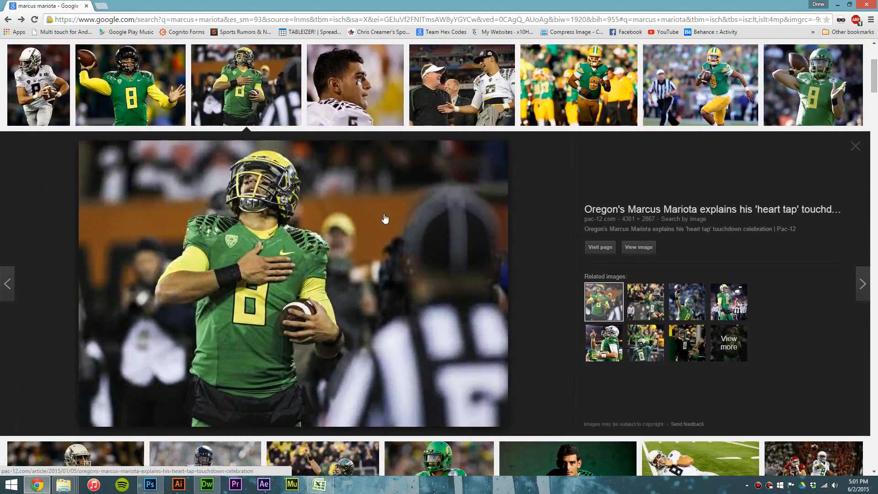
{"action": "left_click", "coordinate": [633, 248]}
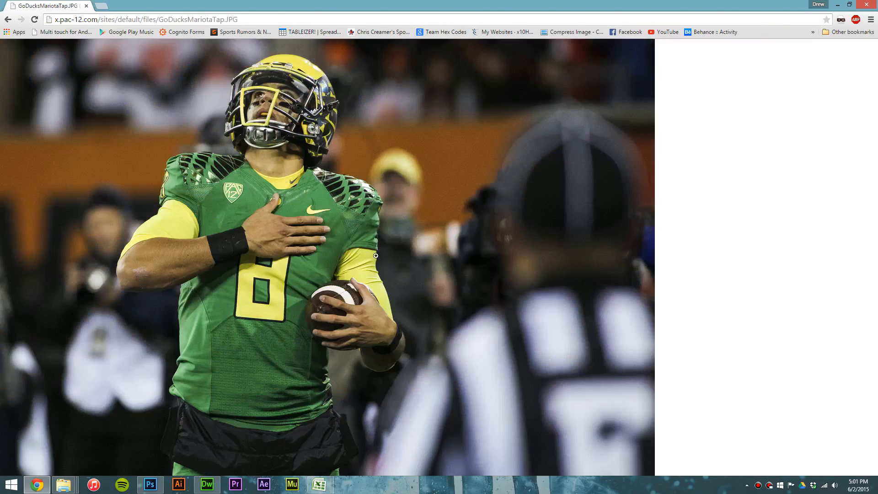
Switch to Photoshop, delete the layers from Gradient Map 4 through Color Lookup 1, and open the Player Here copy smart object's contents
{"action": "left_click", "coordinate": [150, 485]}
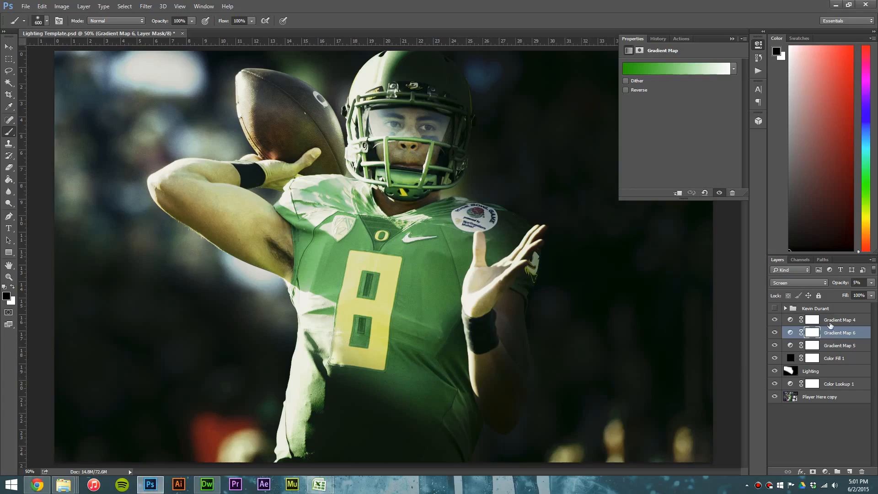
{"action": "left_click", "coordinate": [831, 325]}
{"action": "left_click", "coordinate": [832, 386], "text": "shift"}
{"action": "key", "text": "Delete"}
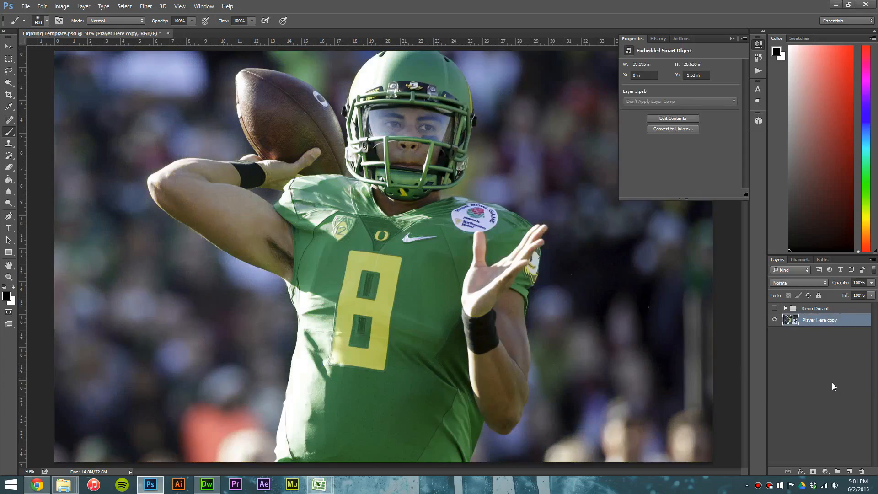
{"action": "double_click", "coordinate": [791, 320]}
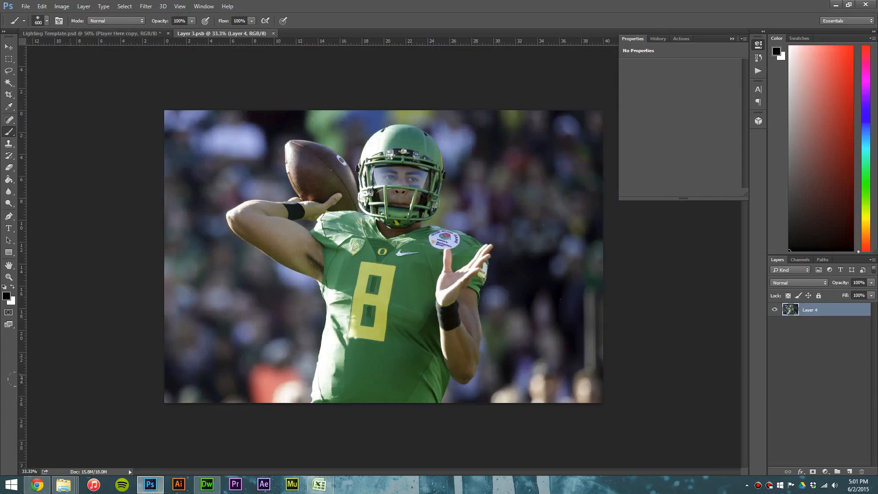
Try to copy the 'heart tap' photo from Chrome and paste it into Layer 3.psb
{"action": "left_click", "coordinate": [39, 484]}
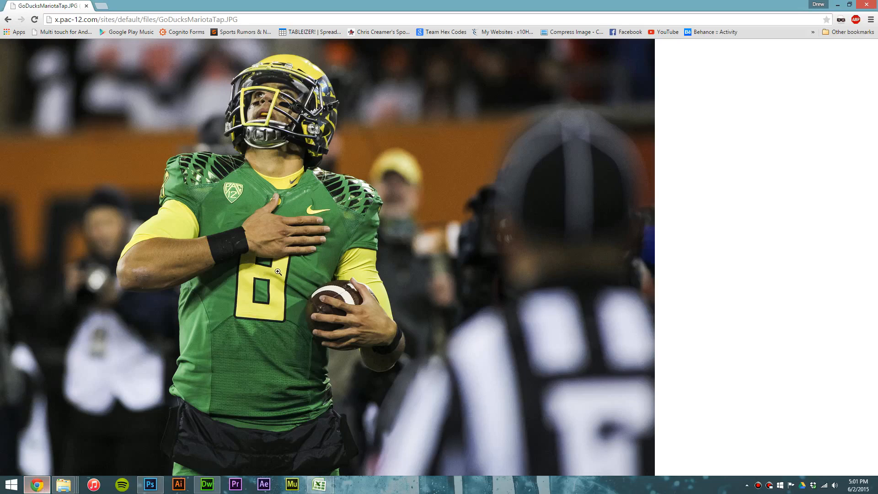
{"action": "right_click", "coordinate": [298, 267]}
{"action": "left_click", "coordinate": [329, 294]}
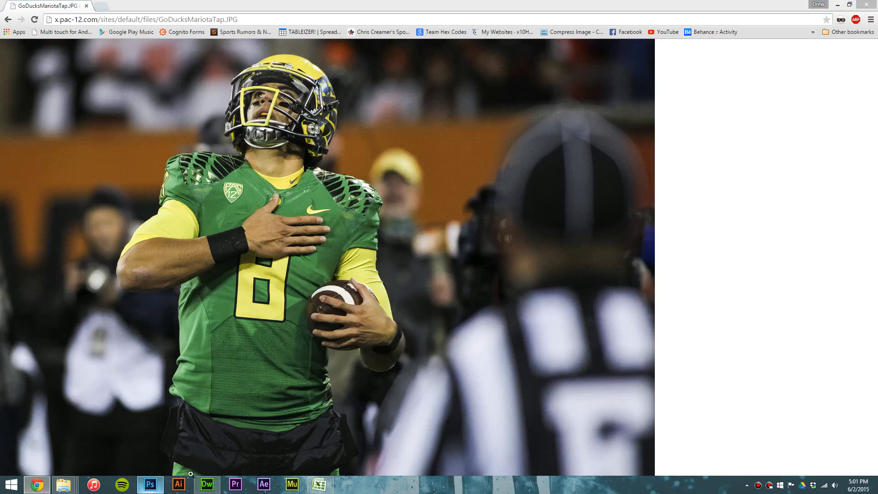
{"action": "left_click", "coordinate": [150, 484]}
{"action": "key", "text": "ctrl+v"}
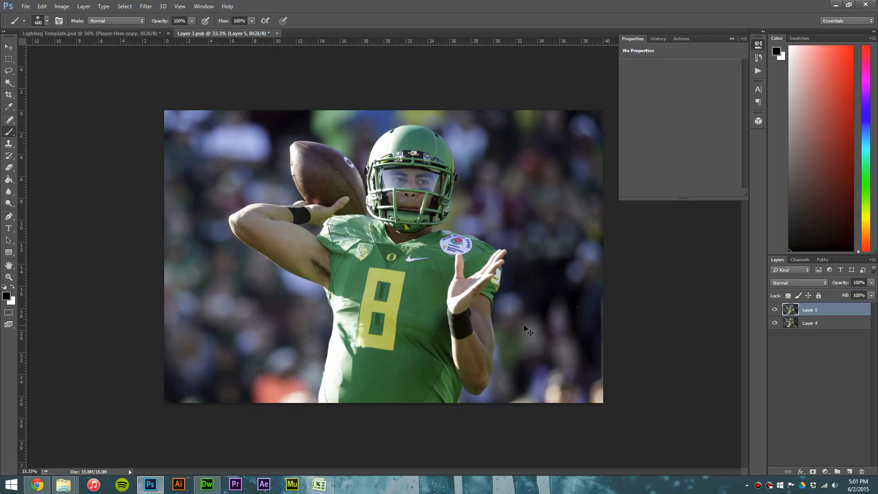
Copy the GoDucksMariotaTap.JPG image again in Chrome and paste it into Layer 3.psb in Photoshop
{"action": "left_click", "coordinate": [39, 484]}
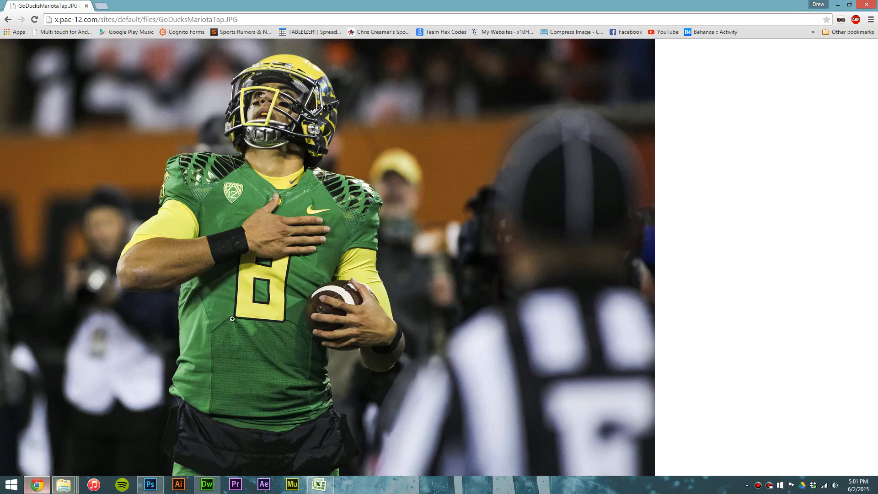
{"action": "right_click", "coordinate": [269, 300]}
{"action": "left_click", "coordinate": [298, 327]}
{"action": "left_click", "coordinate": [151, 485]}
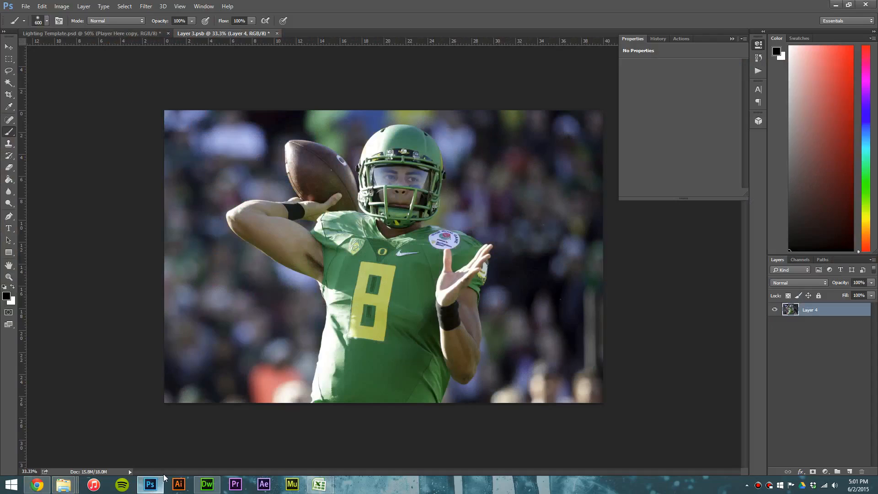
{"action": "key", "text": "ctrl+v"}
Scale the pasted photo down to fit the canvas and delete the old photo's layer beneath it
{"action": "key", "text": "ctrl+t"}
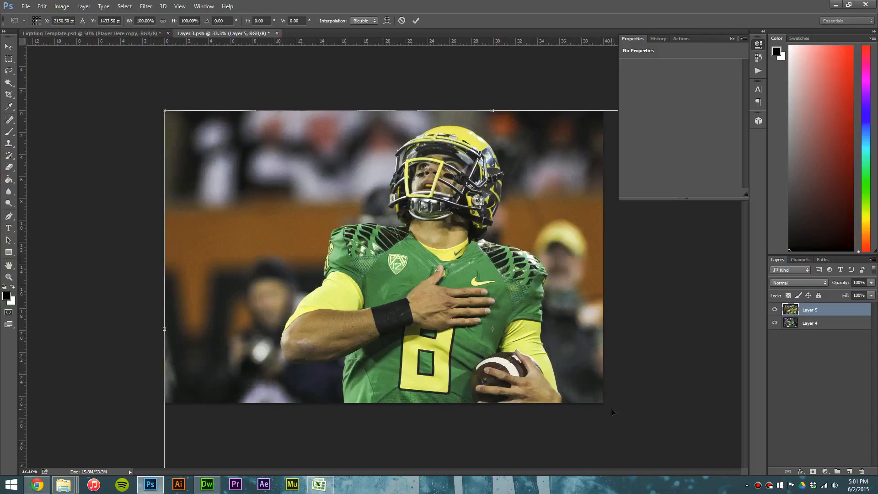
{"action": "key", "text": "ctrl+0"}
{"action": "left_click_drag", "start_coordinate": [691, 460], "coordinate": [538, 360]}
{"action": "key", "text": "Return"}
{"action": "left_click", "coordinate": [829, 327]}
{"action": "key", "text": "Delete"}
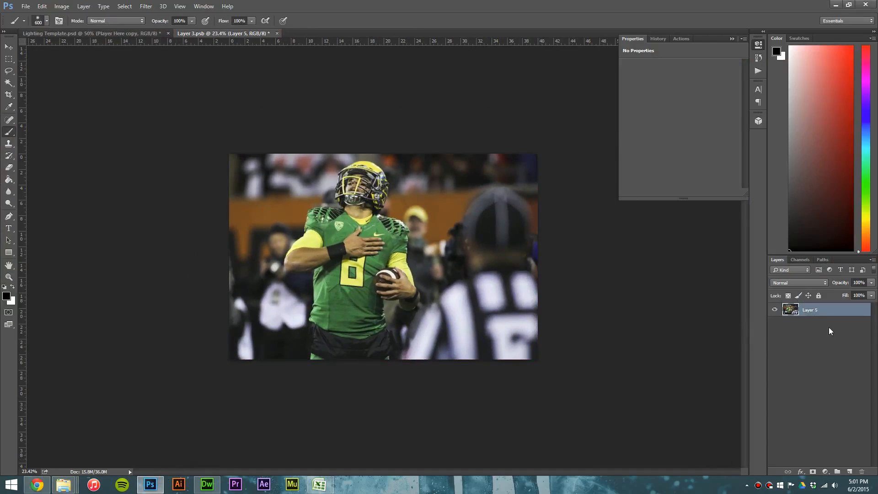
Save and close the smart object, and show the Kevin Durant group over the new photo
{"action": "key", "text": "ctrl+s"}
{"action": "key", "text": "ctrl+w"}
{"action": "left_click", "coordinate": [774, 308]}
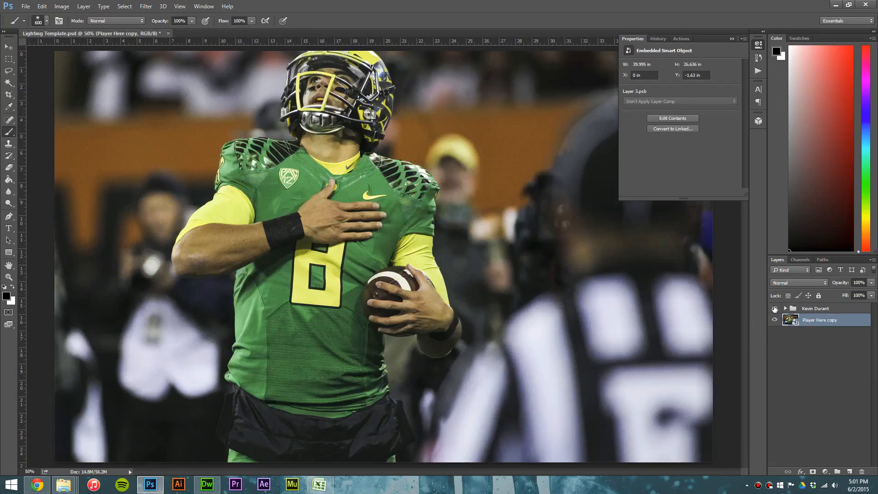
Paint white on the group's Black=Dark White=Light layer over the player's bent arm and jersey number, then set black as the foreground color
{"action": "left_click", "coordinate": [785, 308]}
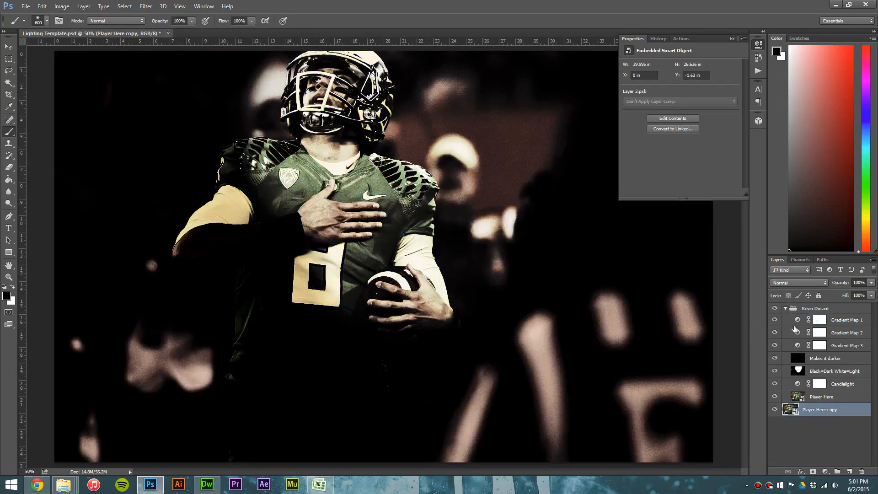
{"action": "left_click", "coordinate": [819, 373]}
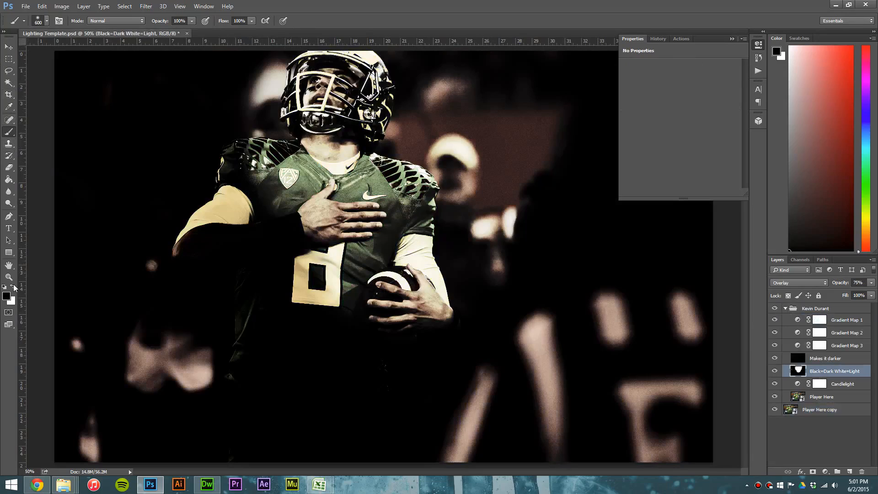
{"action": "left_click", "coordinate": [13, 286]}
{"action": "mouse_move", "coordinate": [233, 172]}
{"action": "left_mouse_down"}
{"action": "mouse_move", "coordinate": [229, 124]}
{"action": "mouse_move", "coordinate": [234, 233]}
{"action": "mouse_move", "coordinate": [335, 274]}
{"action": "left_mouse_up"}
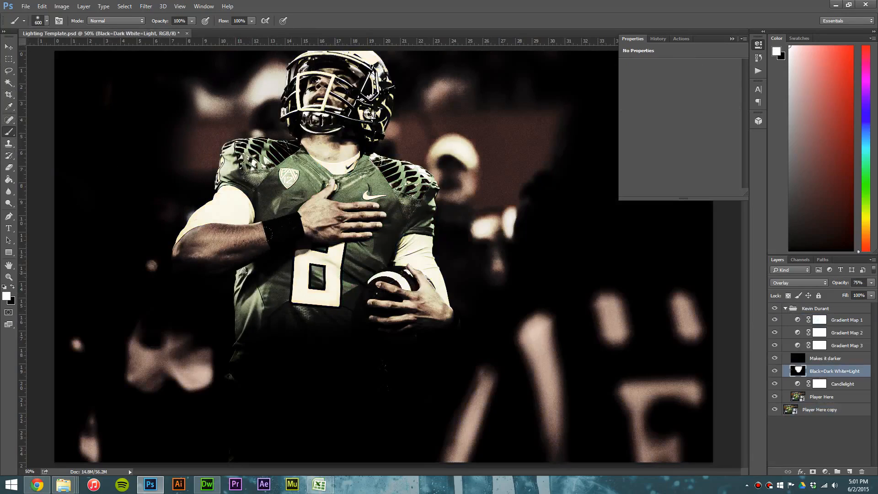
{"action": "left_click", "coordinate": [13, 286]}
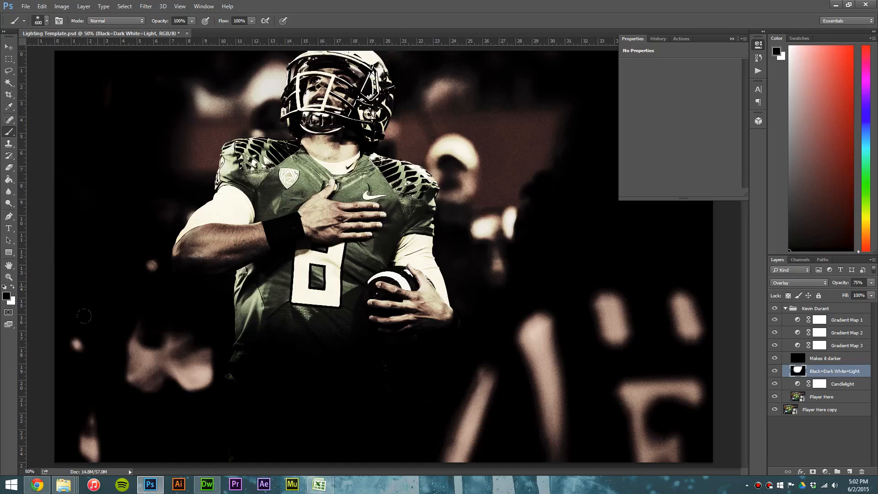
Paint black on the Black=Dark White=Light layer over the player's football-holding arm and shoulder and the blurred background beside them
{"action": "mouse_move", "coordinate": [84, 316]}
{"action": "left_mouse_down"}
{"action": "mouse_move", "coordinate": [78, 221]}
{"action": "mouse_move", "coordinate": [188, 392]}
{"action": "mouse_move", "coordinate": [324, 366]}
{"action": "mouse_move", "coordinate": [405, 153]}
{"action": "mouse_move", "coordinate": [410, 18]}
{"action": "mouse_move", "coordinate": [419, 3]}
{"action": "mouse_move", "coordinate": [448, 161]}
{"action": "mouse_move", "coordinate": [472, 94]}
{"action": "left_mouse_up"}
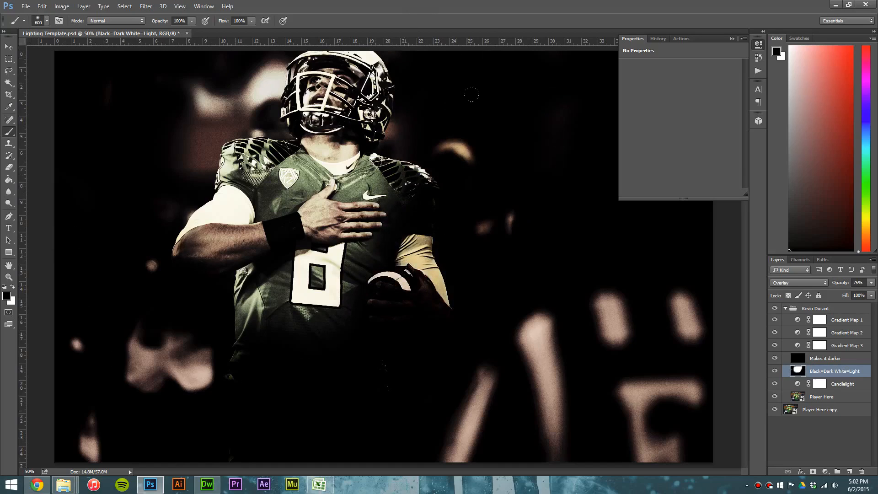
Compare the image with the Makes it darker layer hidden and shown, leaving the layer visible and selected
{"action": "left_click", "coordinate": [774, 358]}
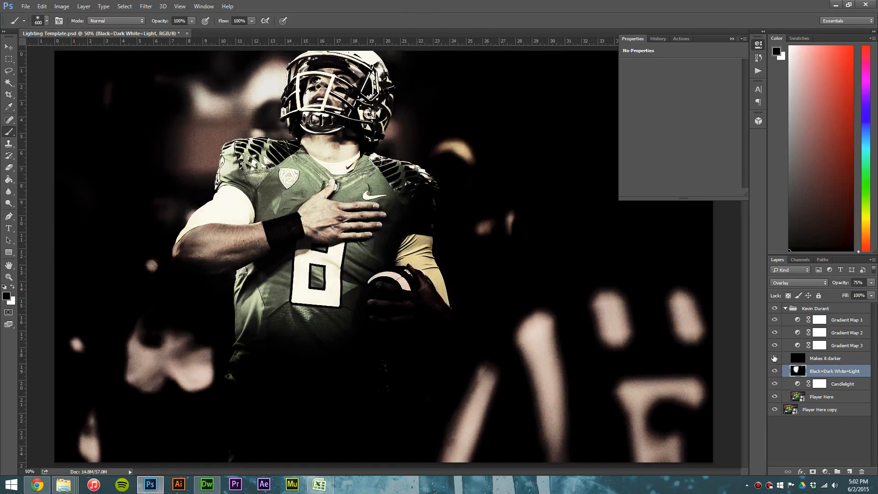
{"action": "left_click", "coordinate": [775, 359]}
{"action": "left_click", "coordinate": [775, 358]}
{"action": "left_click", "coordinate": [774, 358]}
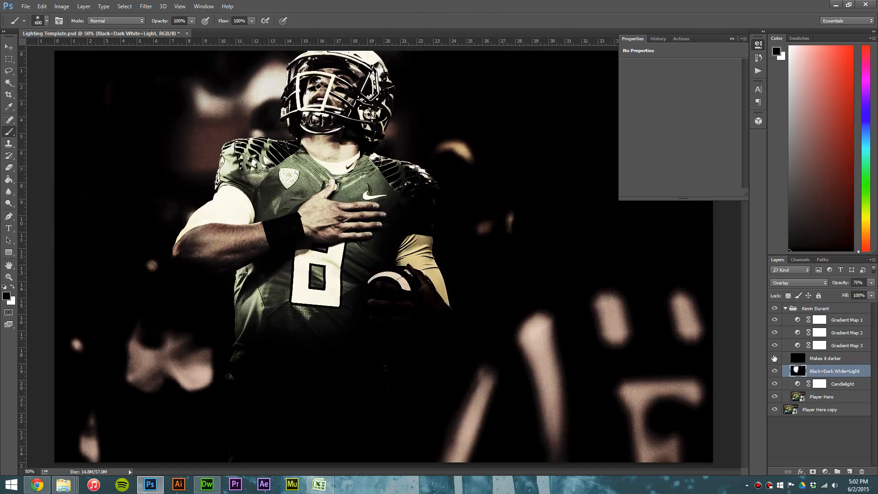
{"action": "left_click", "coordinate": [824, 361]}
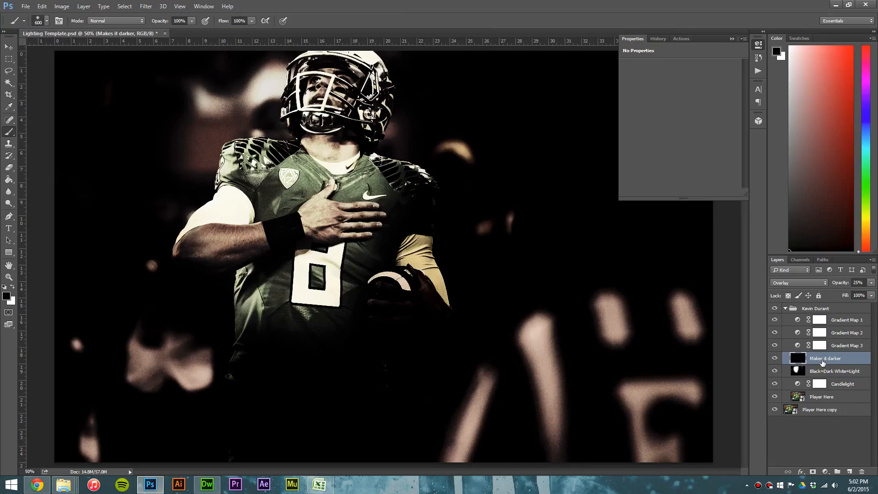
{"action": "left_click", "coordinate": [839, 443]}
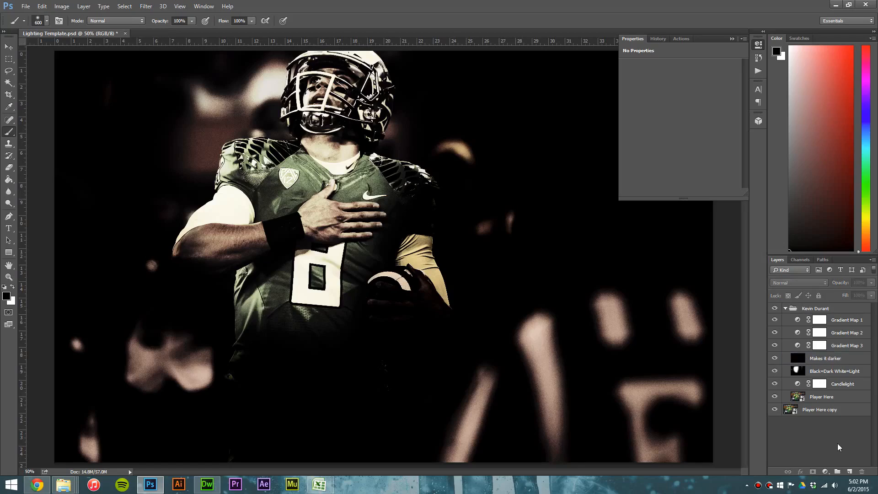
{"action": "left_click", "coordinate": [839, 410]}
{"action": "left_click", "coordinate": [843, 397]}
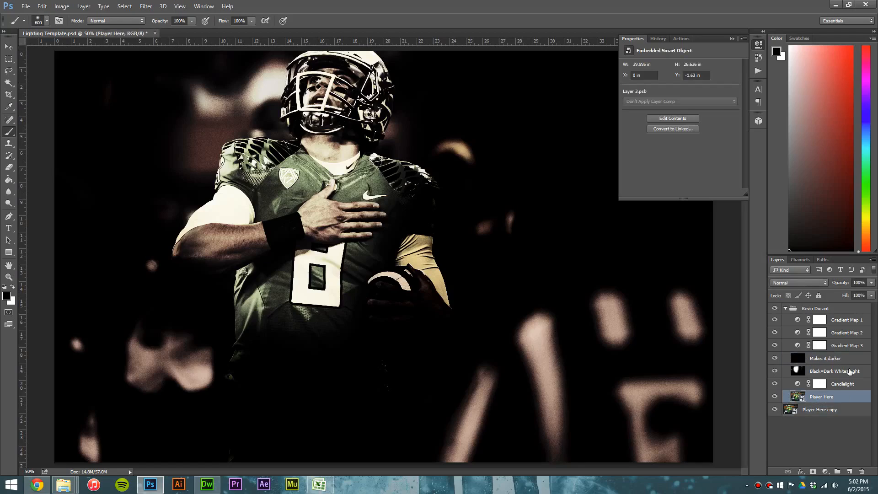
{"action": "left_click", "coordinate": [849, 371]}
{"action": "left_click", "coordinate": [842, 359]}
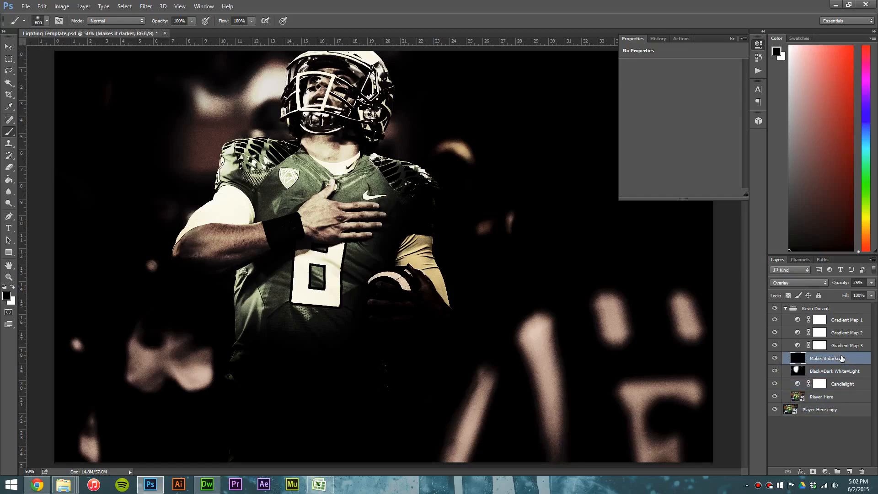